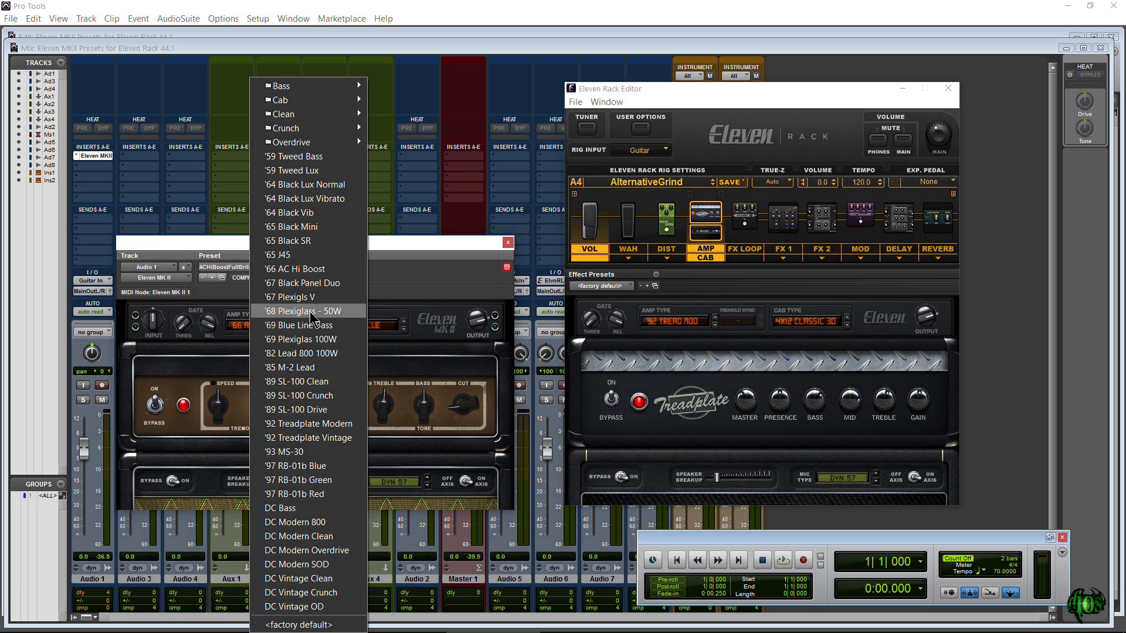
# Examine the rig loading options and the effect preset commands in the Eleven Rack Editor.
pyautogui.click(418, 283)
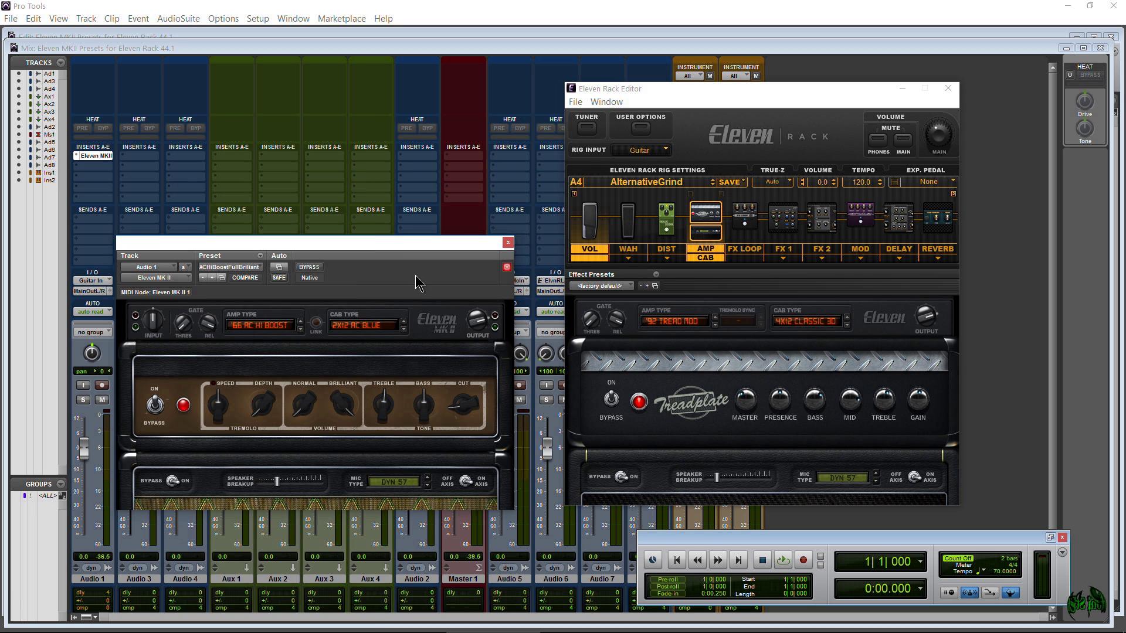
pyautogui.click(697, 187)
pyautogui.moveTo(740, 207)
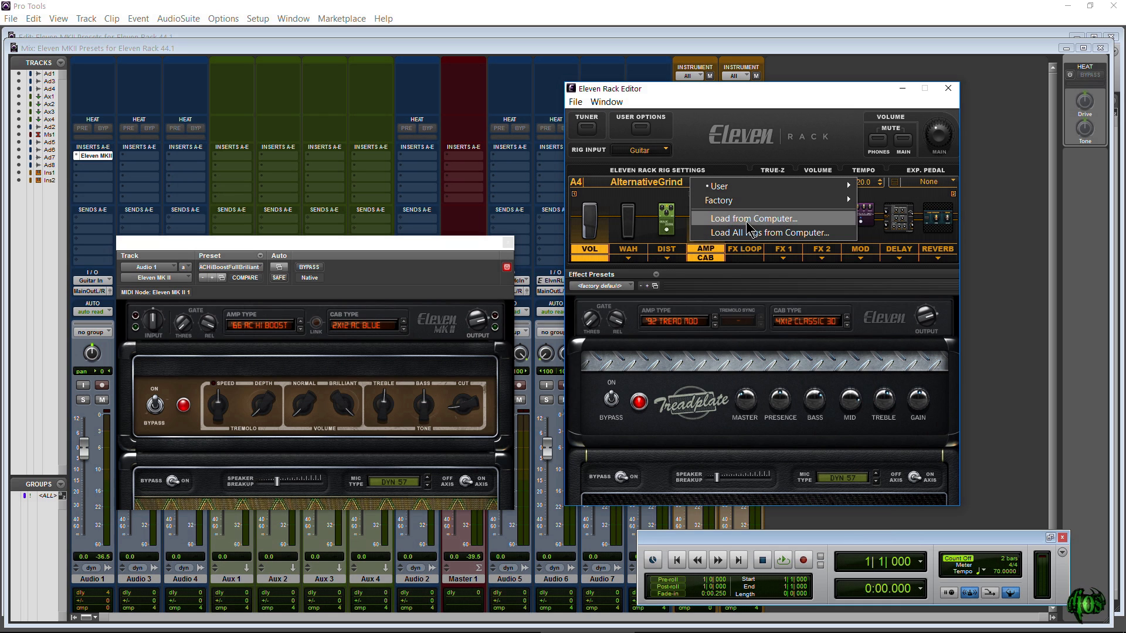
pyautogui.click(753, 149)
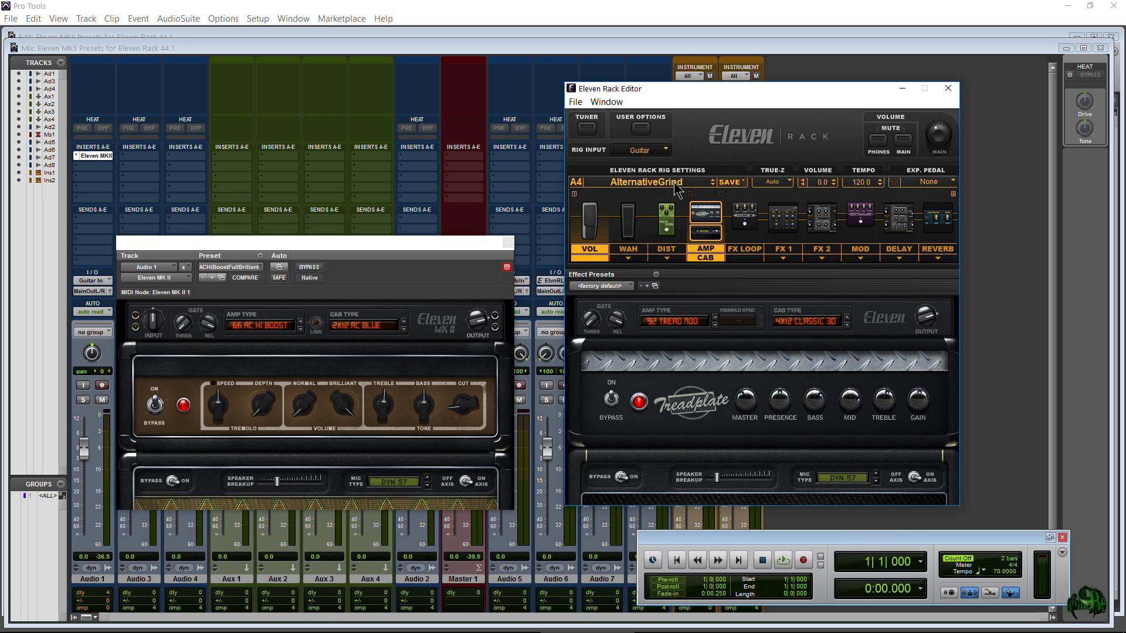
pyautogui.click(731, 184)
pyautogui.click(744, 141)
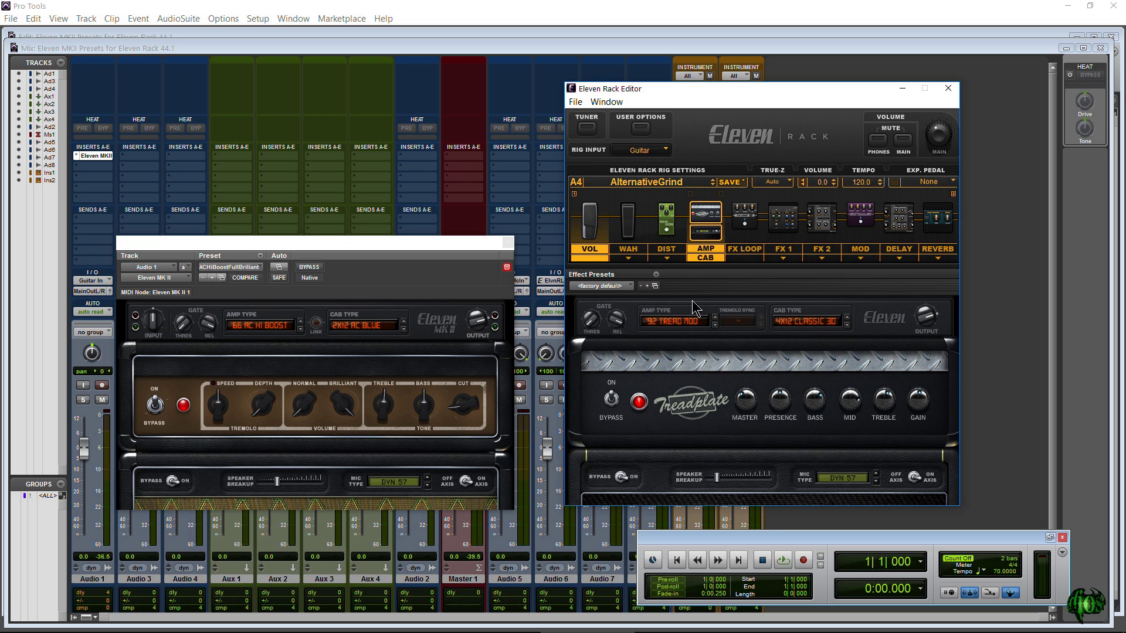
pyautogui.click(659, 280)
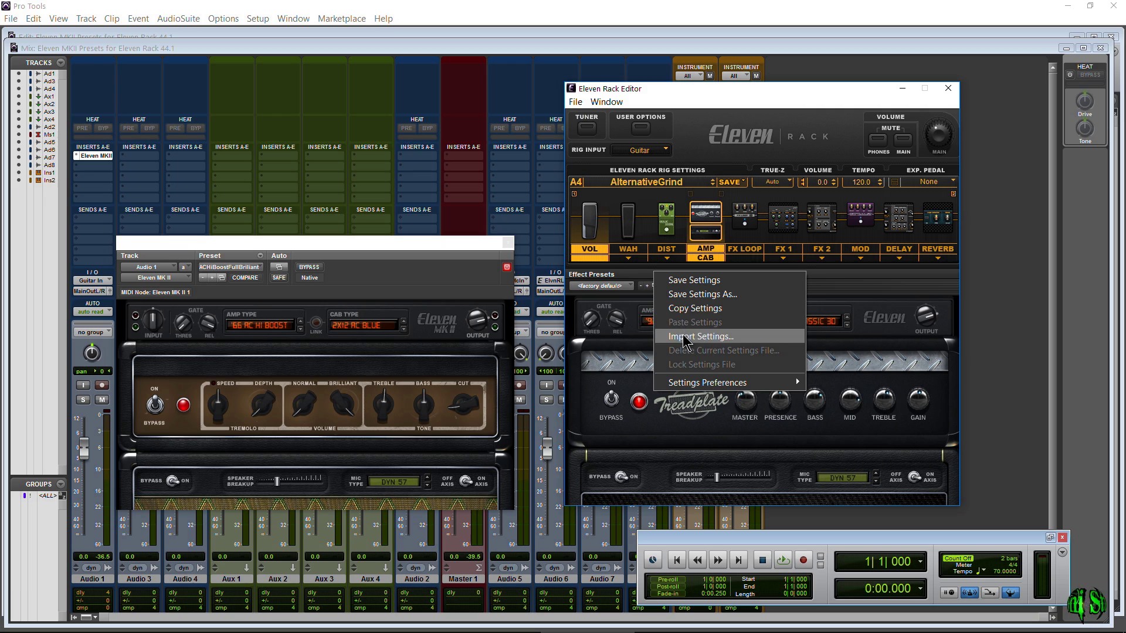
pyautogui.click(832, 287)
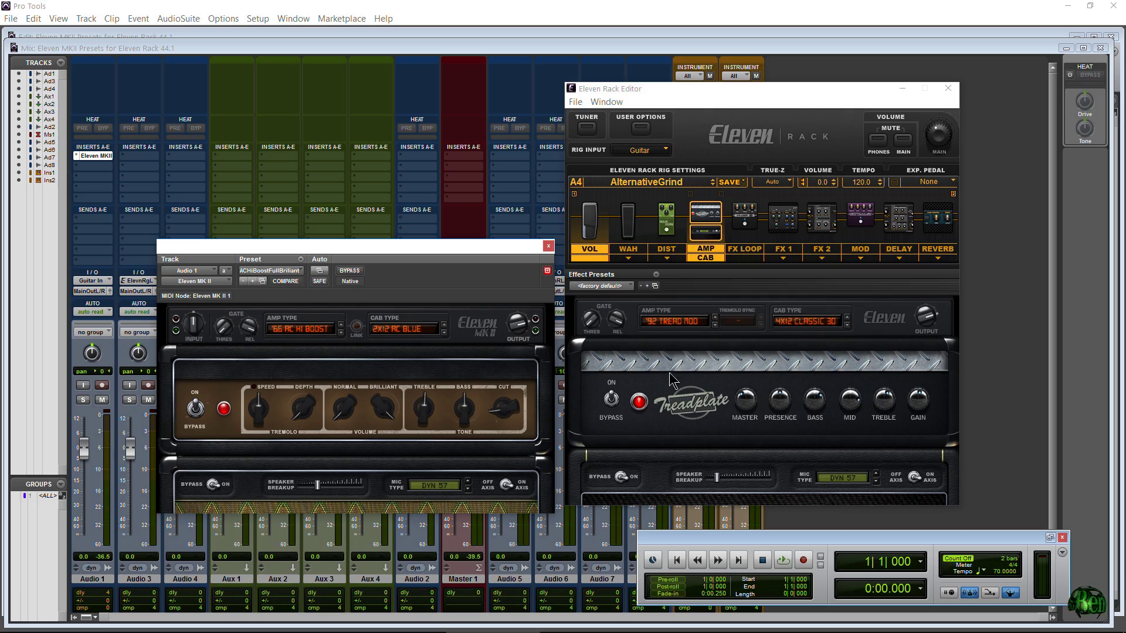
pyautogui.click(692, 330)
pyautogui.click(751, 347)
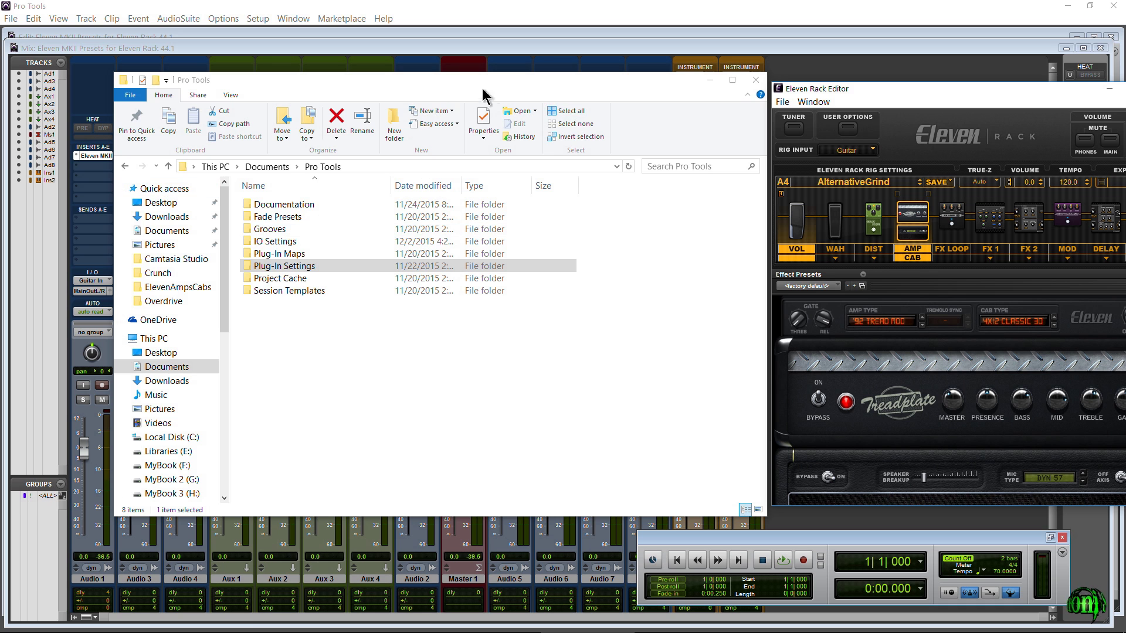
# Arrange the Pro Tools folder window beside the Eleven MK II plug-in window so both are visible.
pyautogui.moveTo(428, 97); pyautogui.dragTo(522, 122)
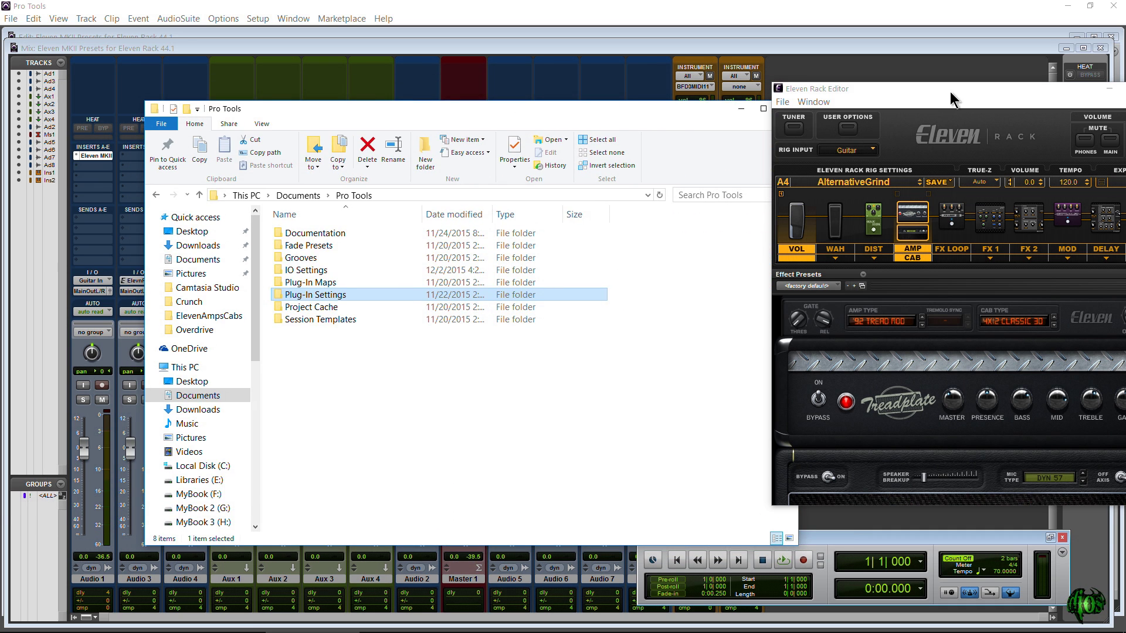
pyautogui.moveTo(947, 93); pyautogui.dragTo(0, 94)
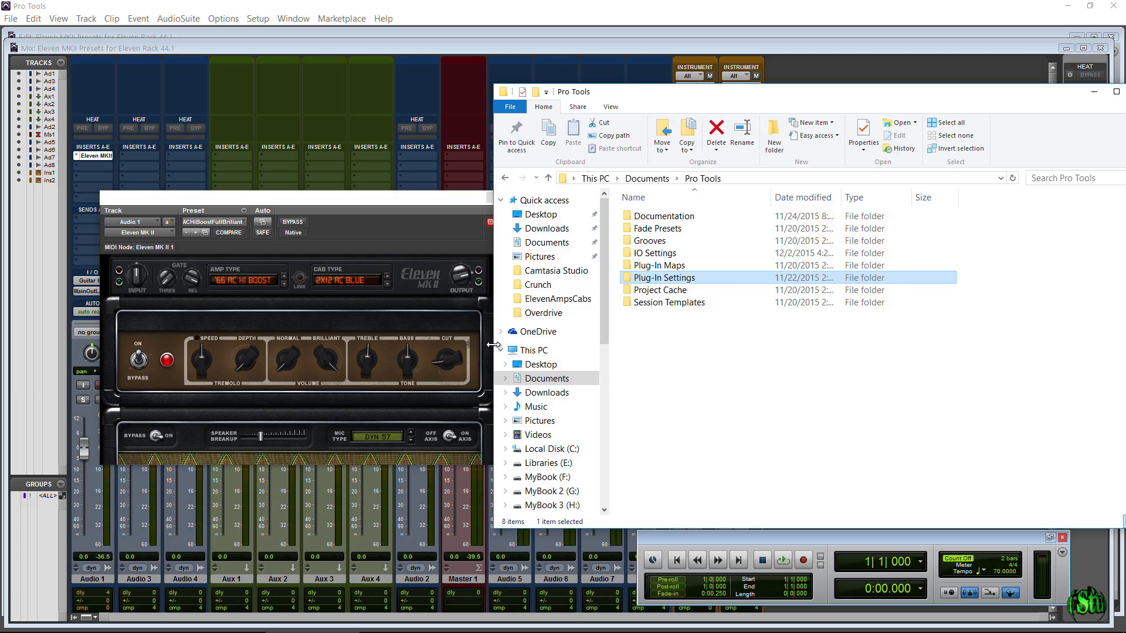
pyautogui.moveTo(493, 346); pyautogui.dragTo(562, 339)
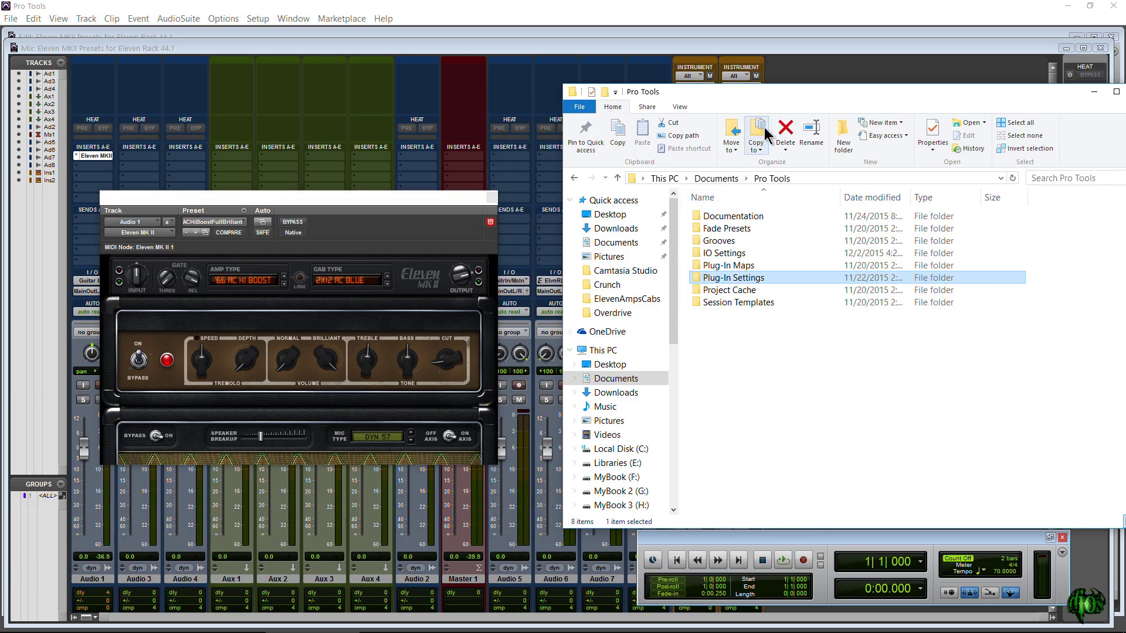
pyautogui.moveTo(770, 95); pyautogui.dragTo(707, 97)
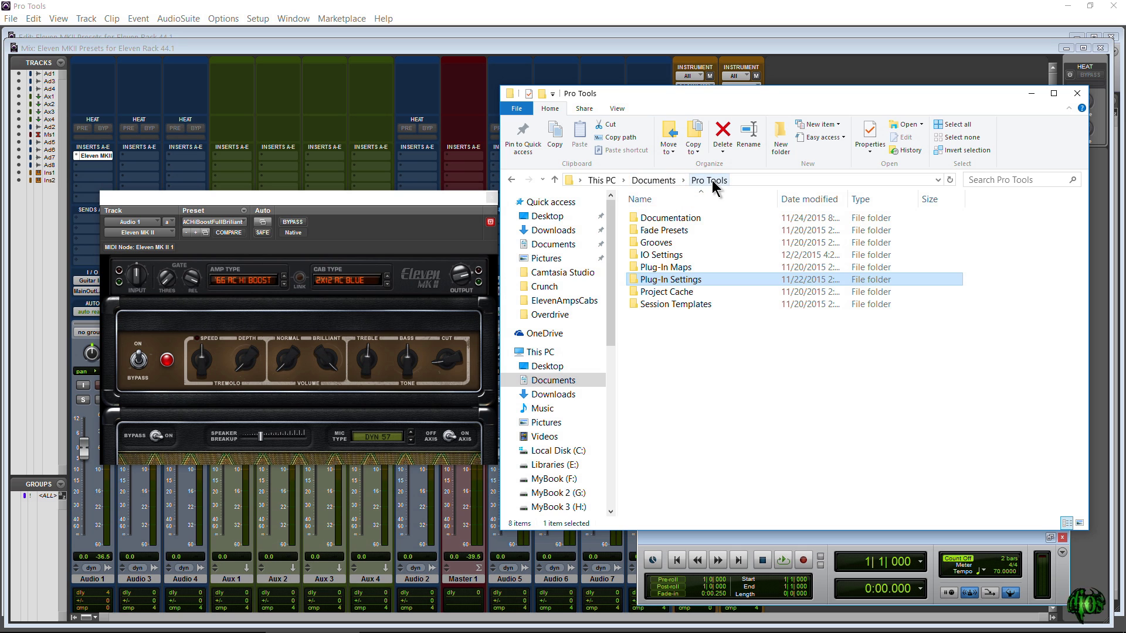
# In the Pro Tools documents folder, open Plug-In Settings, Eleven, and its Crunch presets subfolder.
pyautogui.doubleClick(662, 282)
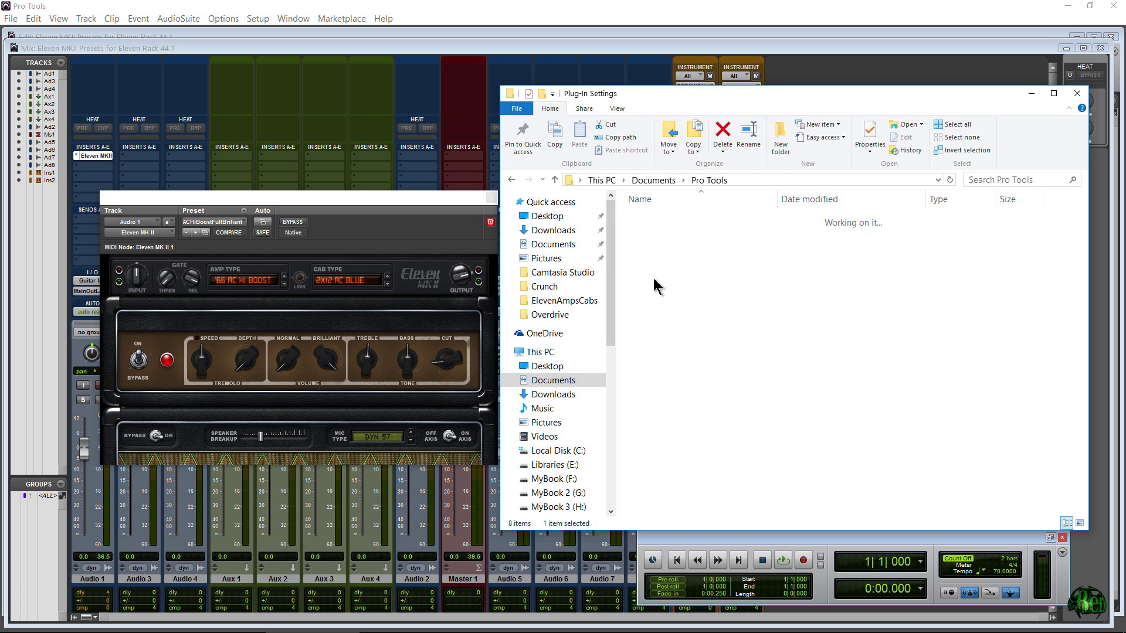
pyautogui.scroll(-9, 663, 351)
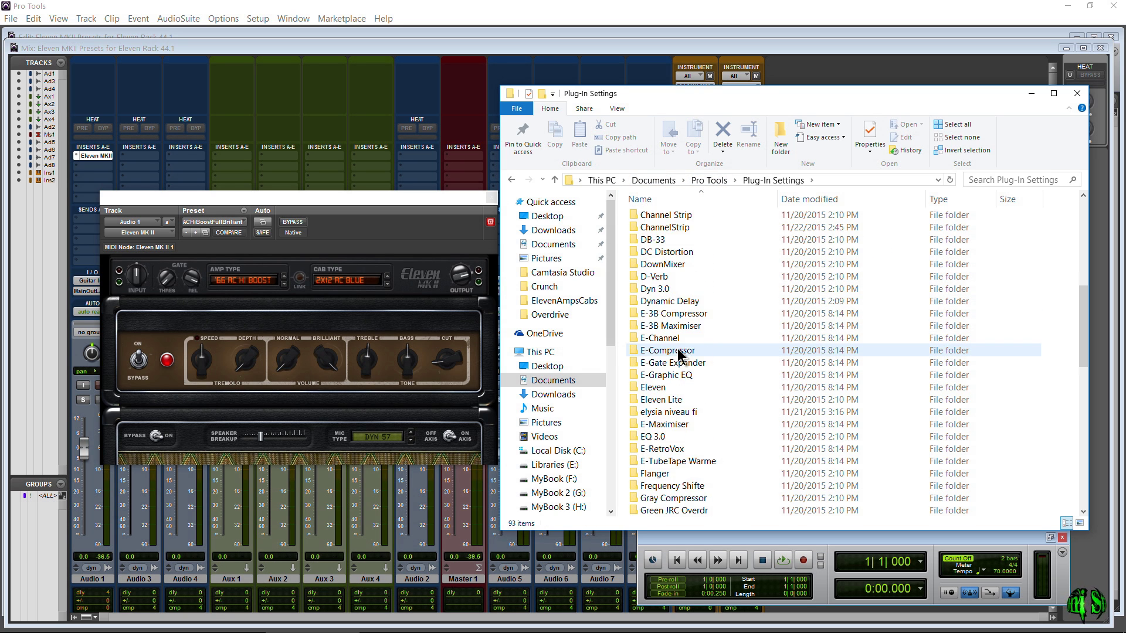
pyautogui.doubleClick(655, 388)
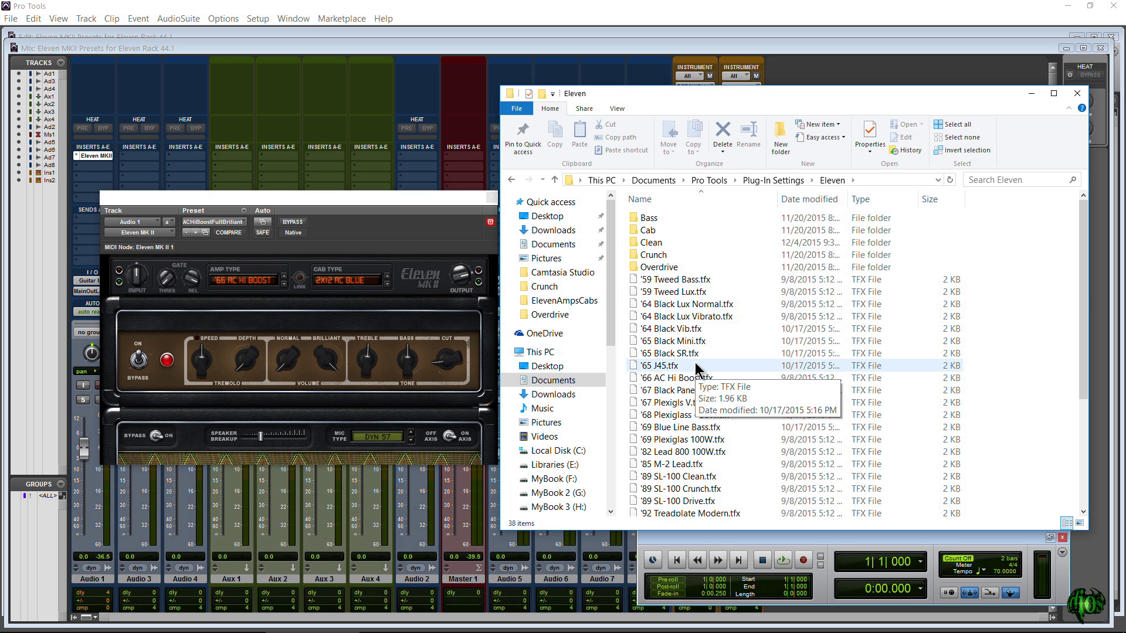
pyautogui.scroll(5, 697, 367)
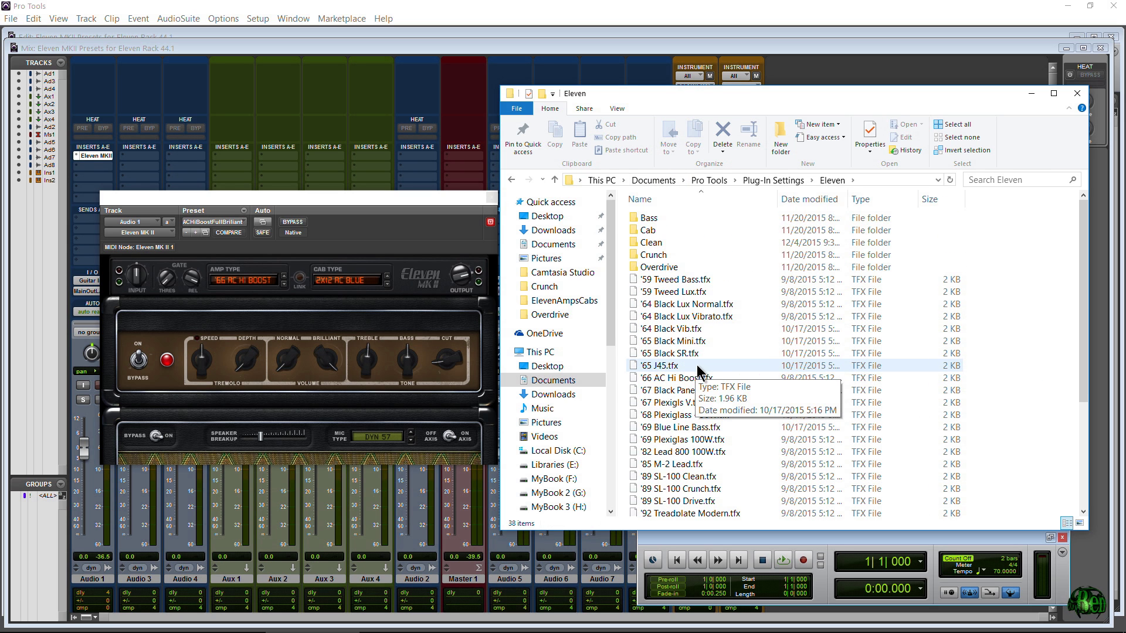
pyautogui.doubleClick(673, 257)
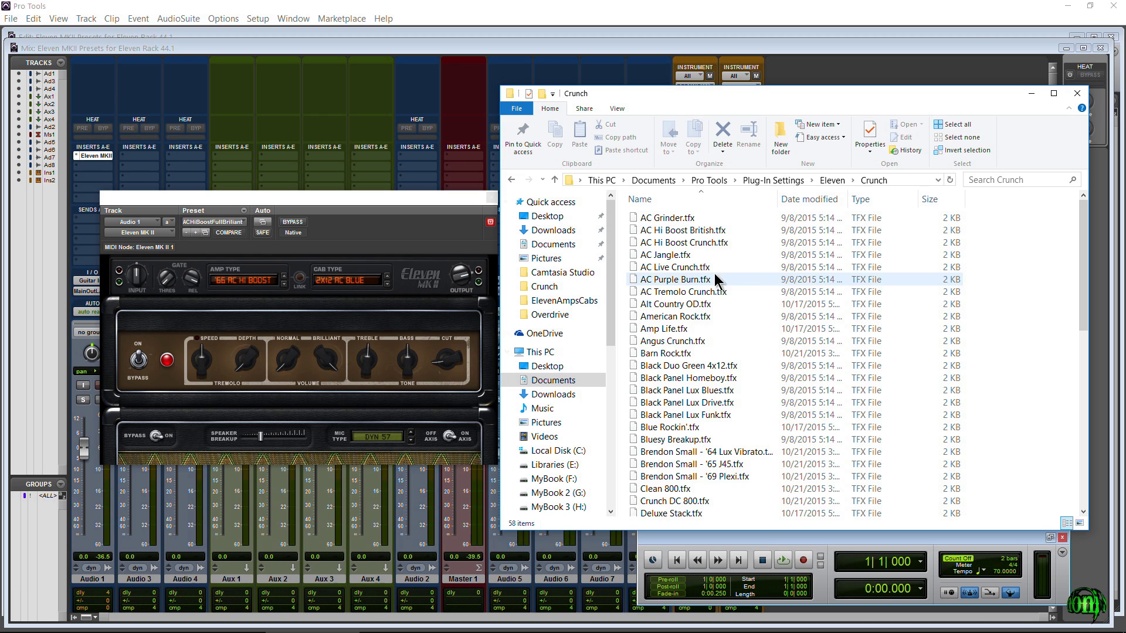
# Compare the Crunch folder's files with the Crunch presets offered in the Eleven MK II plug-in.
pyautogui.click(234, 223)
pyautogui.moveTo(270, 128)
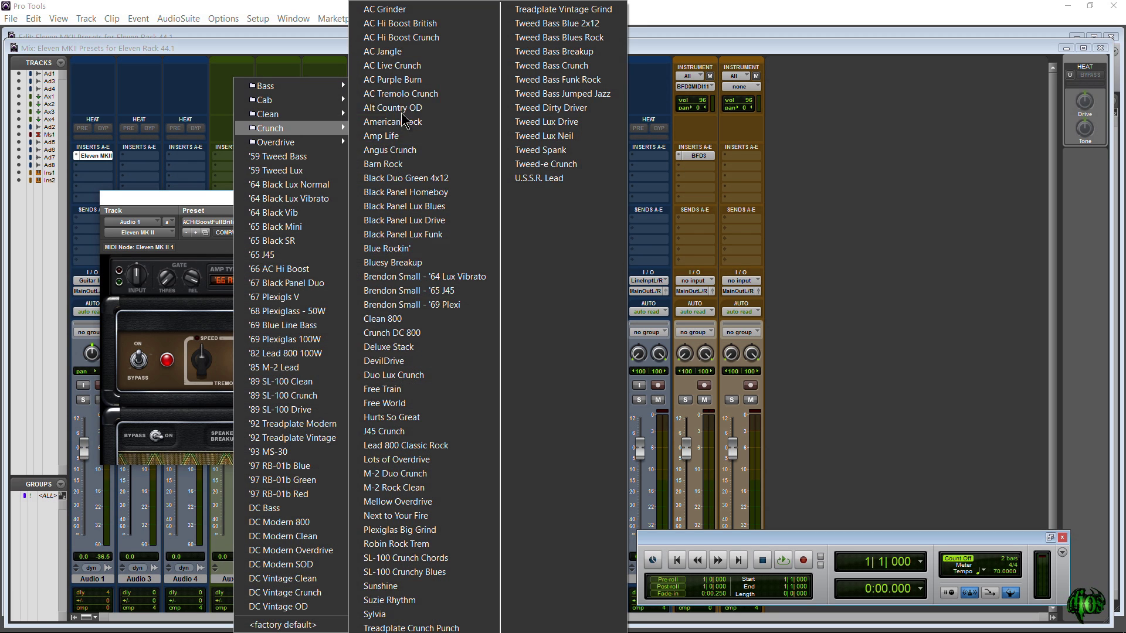
pyautogui.hotkey('alt', 'Tab')
pyautogui.click(512, 181)
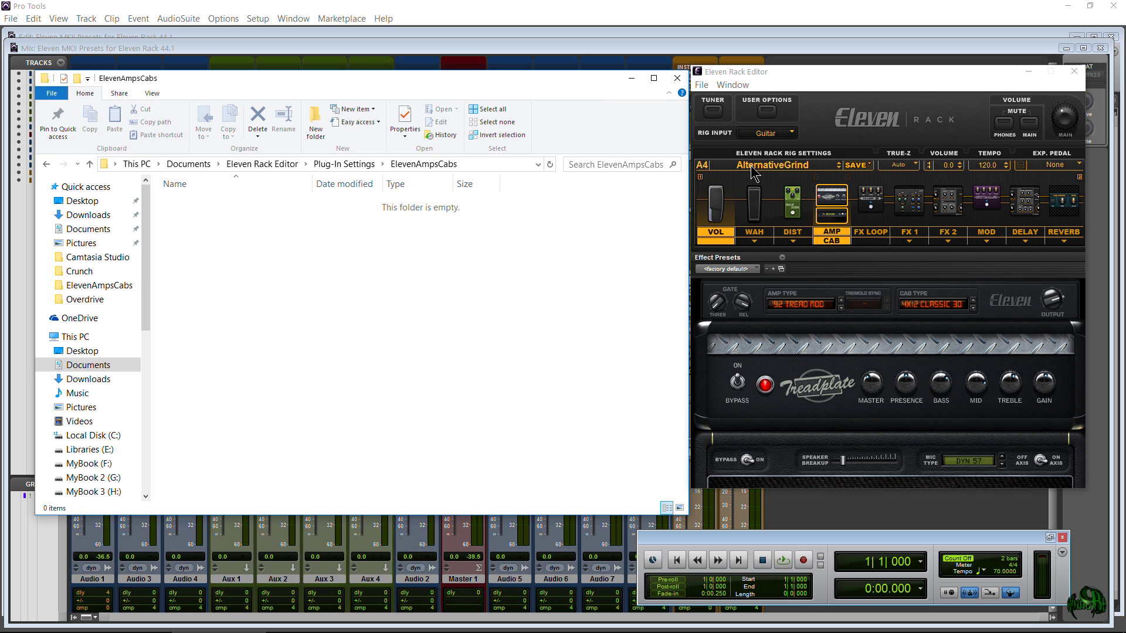
# Review the rig loading options and check where the Eleven Rack Editor's effect presets are set to save.
pyautogui.click(753, 169)
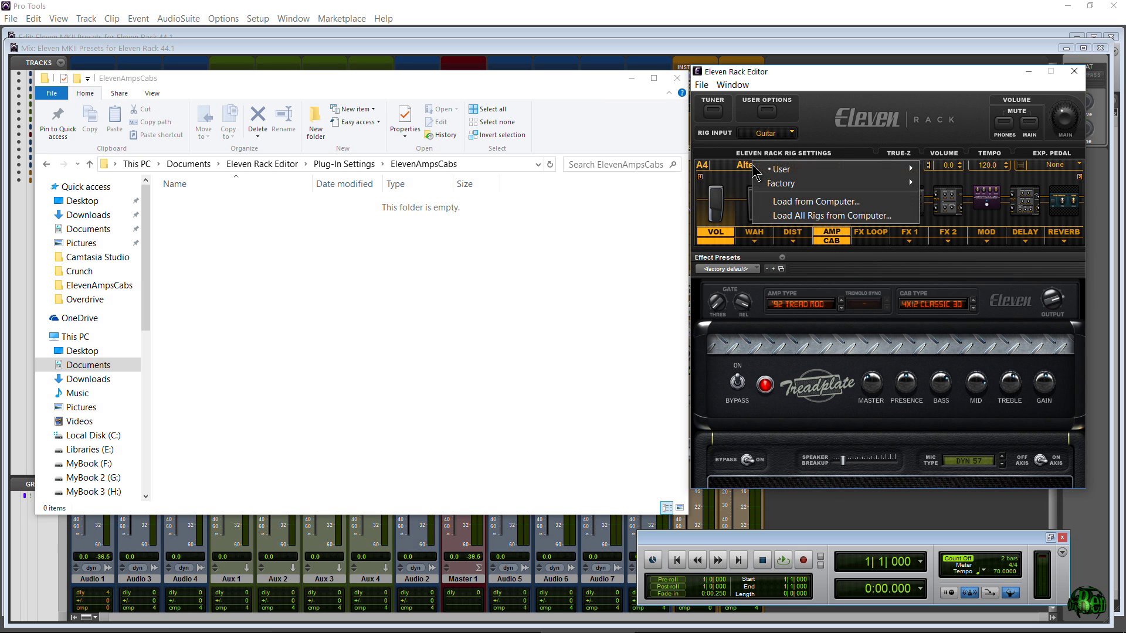
pyautogui.moveTo(909, 181)
pyautogui.click(890, 109)
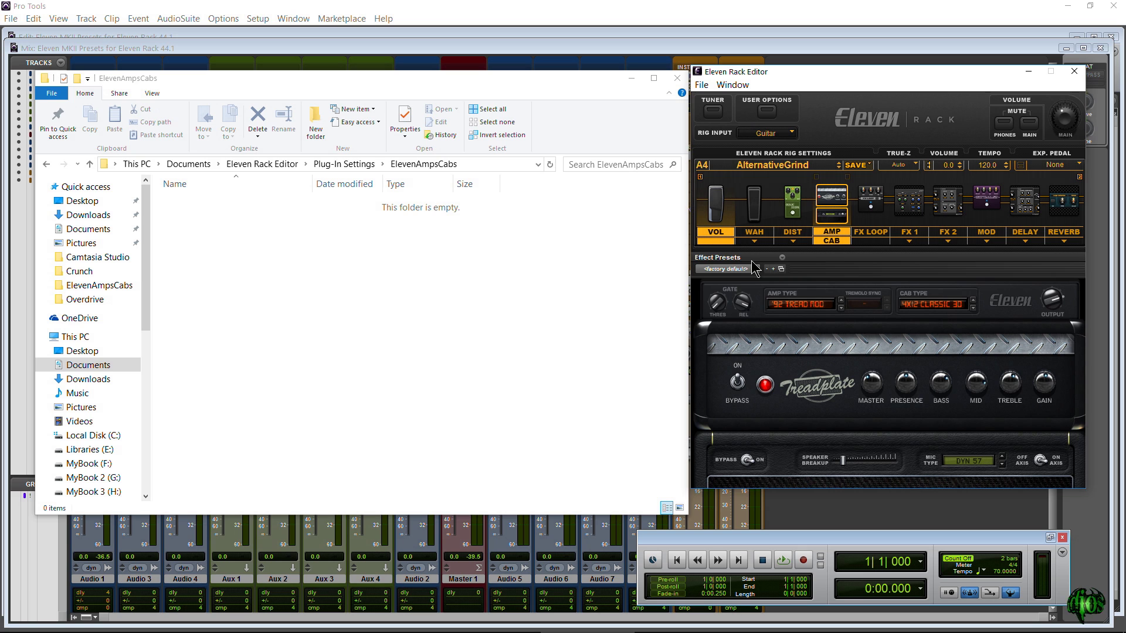
pyautogui.click(781, 268)
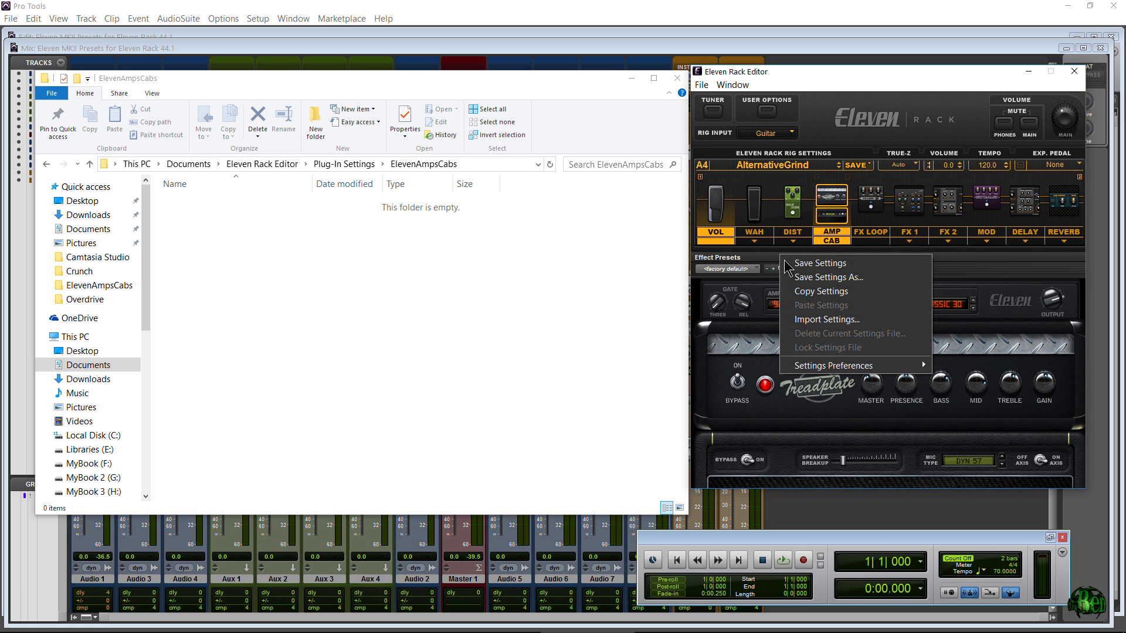
pyautogui.moveTo(885, 368)
pyautogui.moveTo(983, 369)
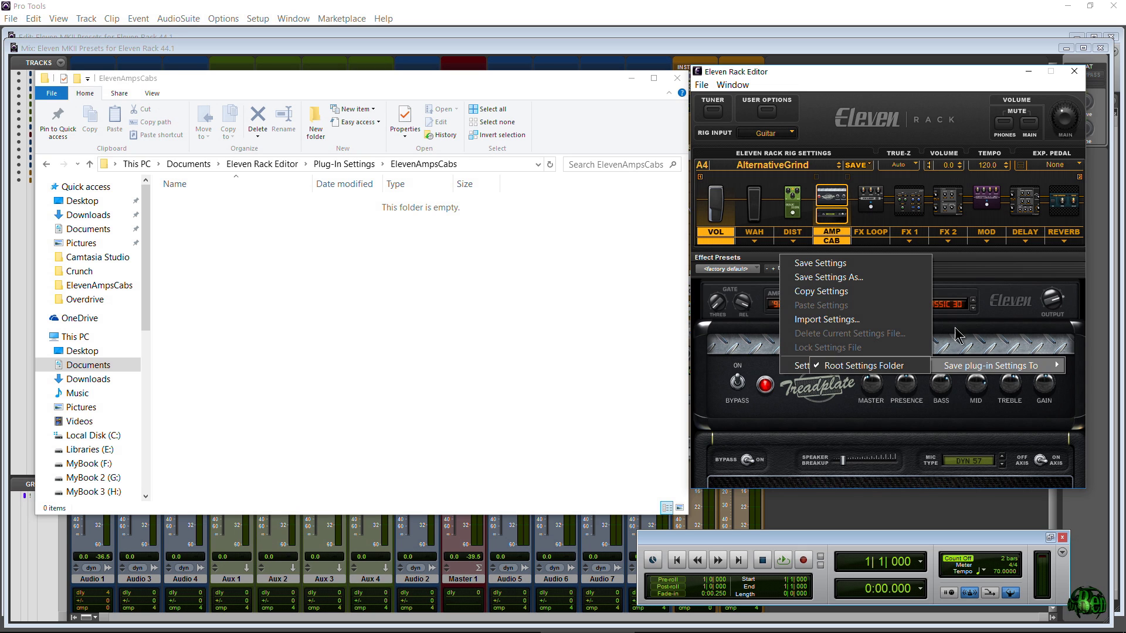
pyautogui.press('Escape')
pyautogui.press('Escape')
# Go to the Plug-In Settings folder of Eleven Rack Editor in Documents and check the contents of ElevenEQ.
pyautogui.click(314, 82)
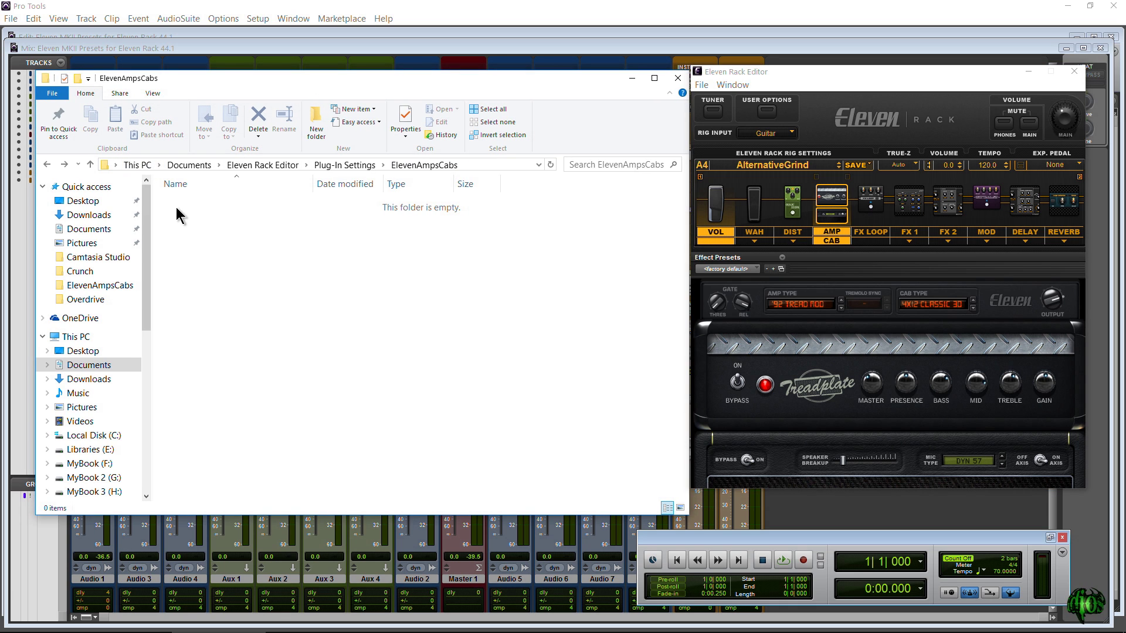
pyautogui.click(272, 166)
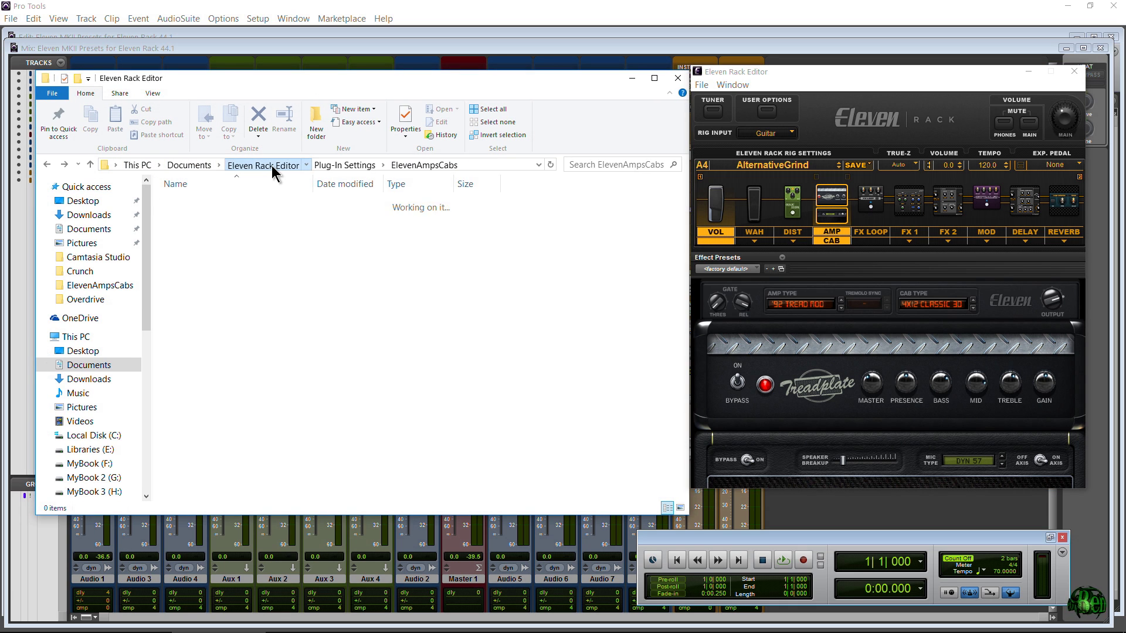
pyautogui.doubleClick(174, 205)
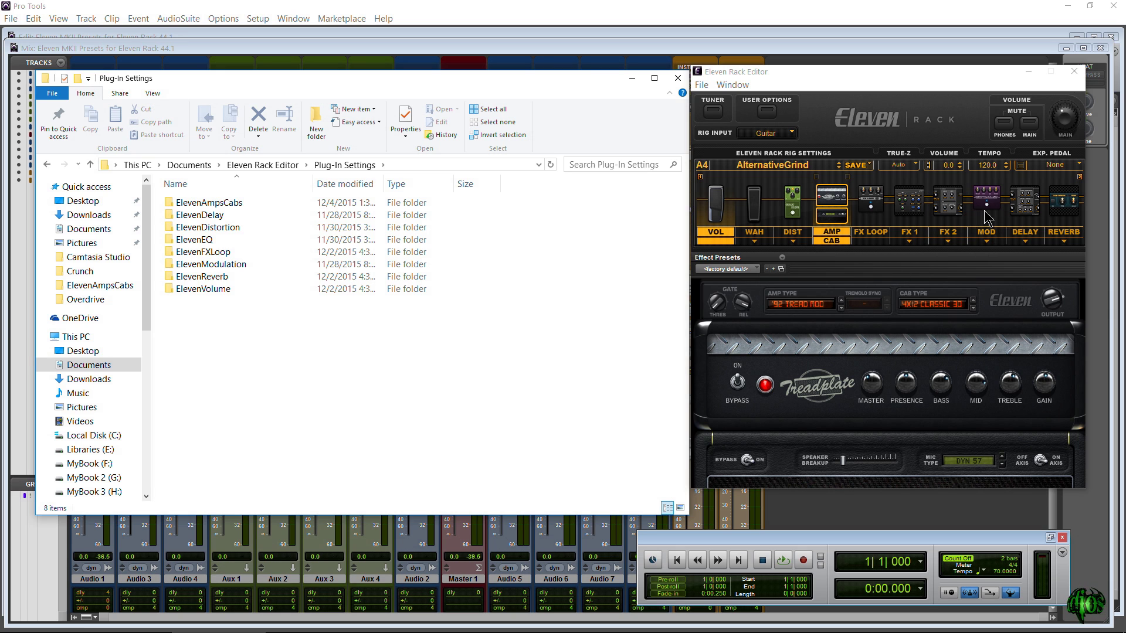
pyautogui.click(175, 241)
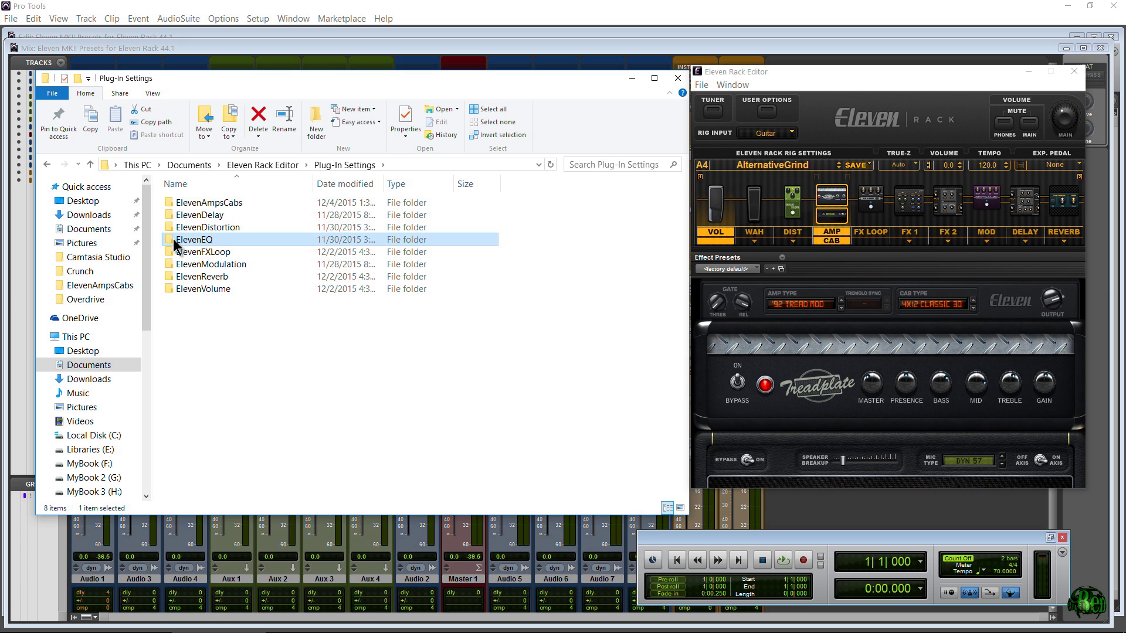
pyautogui.doubleClick(174, 241)
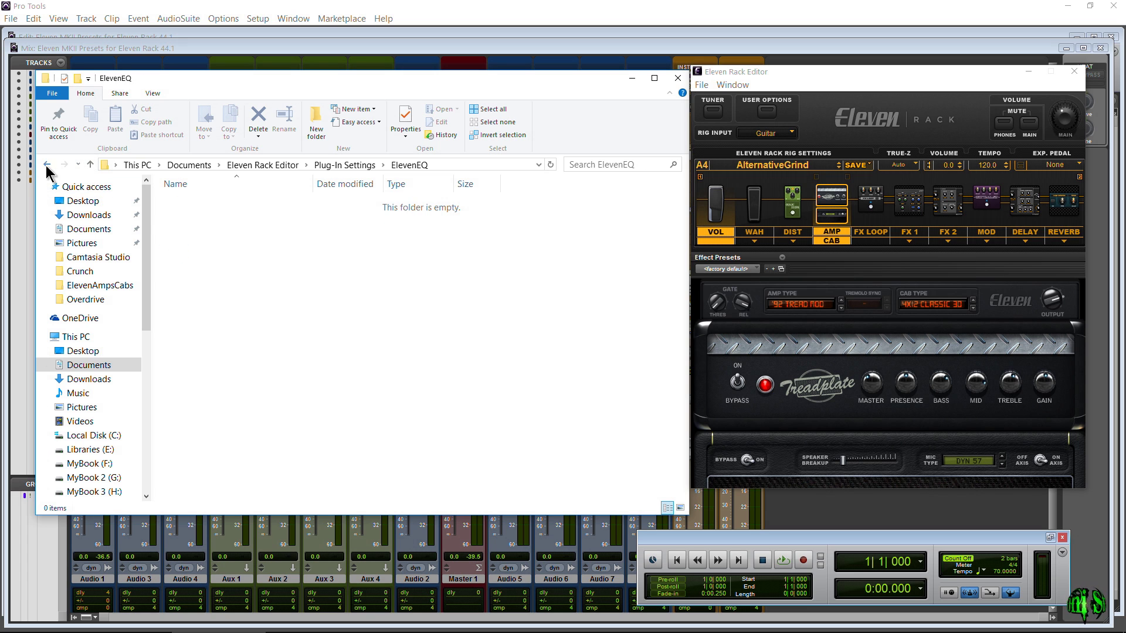
pyautogui.click(47, 166)
# Show the FX 1 Parametric EQ and set its LF frequency to about 361 Hz and LMF frequency to about 5.4 kHz.
pyautogui.click(910, 232)
pyautogui.click(909, 241)
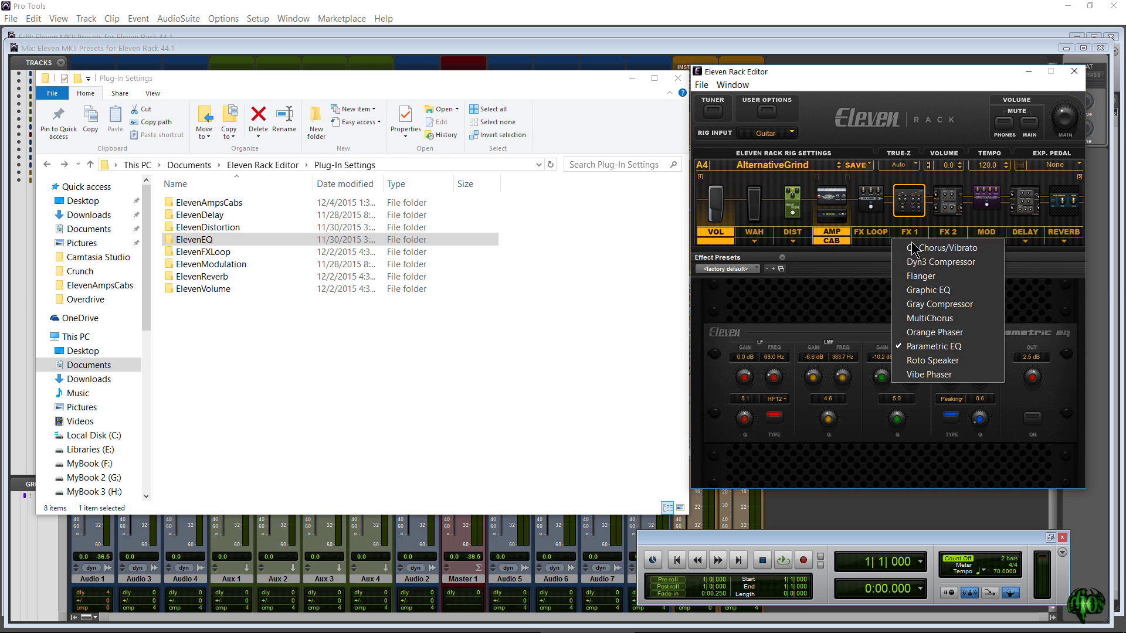
pyautogui.click(818, 306)
pyautogui.moveTo(775, 385); pyautogui.dragTo(799, 359)
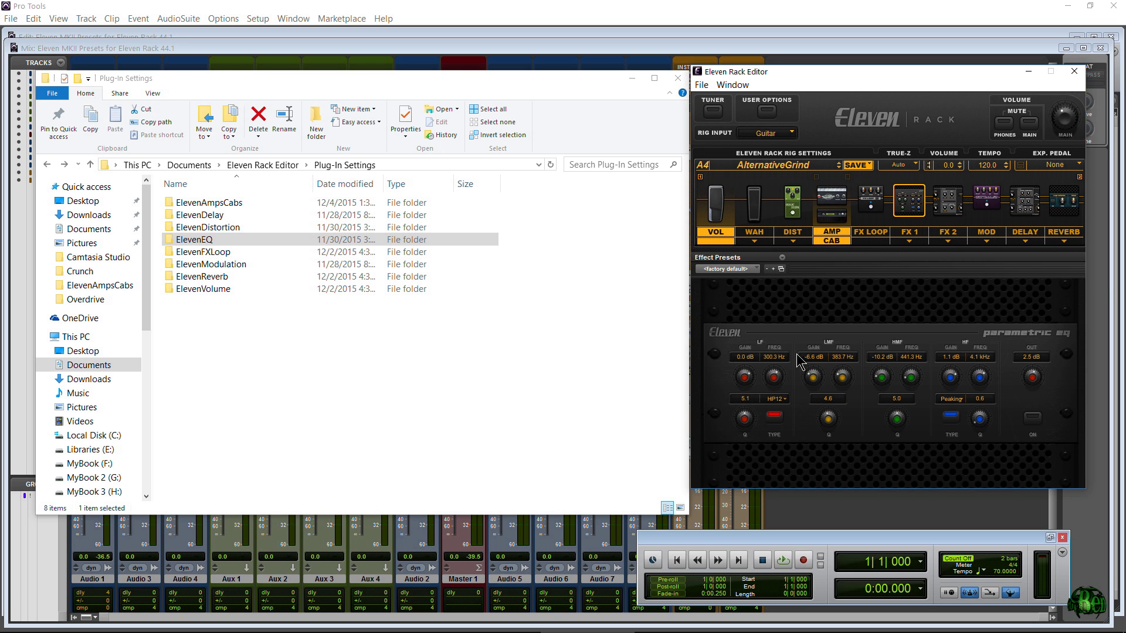
# Save the parametric EQ settings as an effect preset named My EQ and check its file in the ElevenEQ folder.
pyautogui.click(782, 257)
pyautogui.click(803, 277)
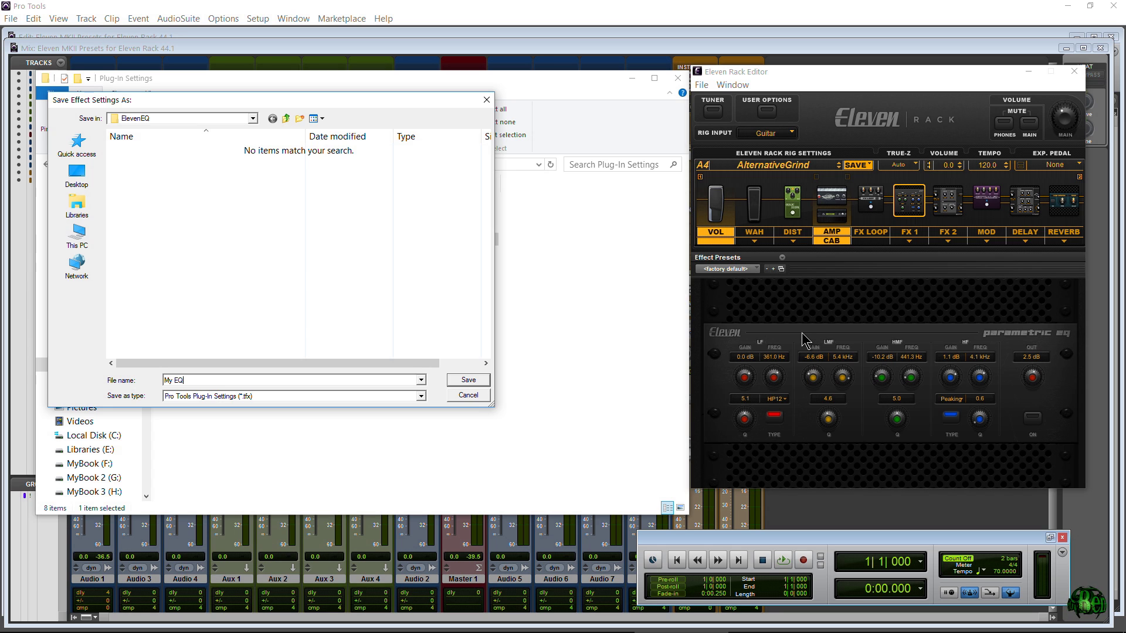
pyautogui.click(469, 380)
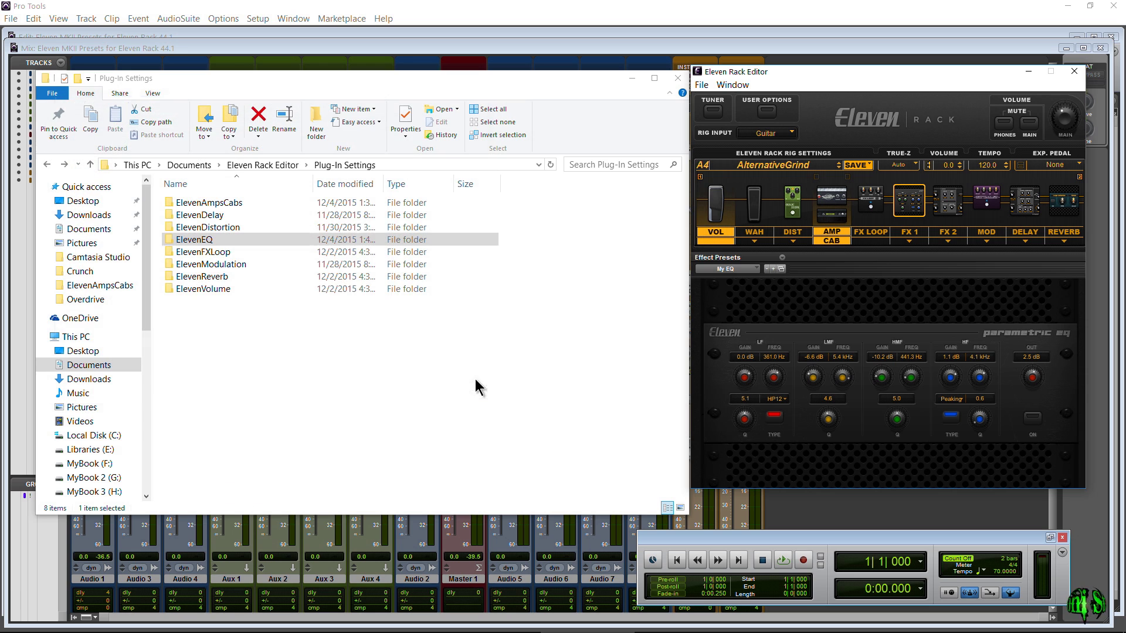
pyautogui.doubleClick(195, 247)
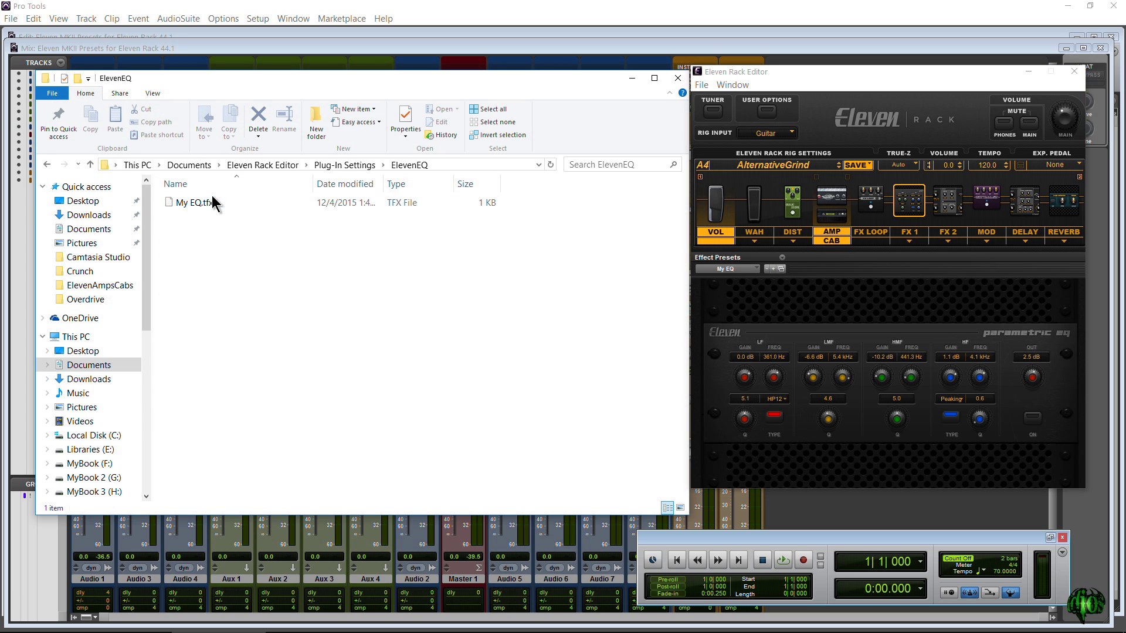
pyautogui.click(47, 165)
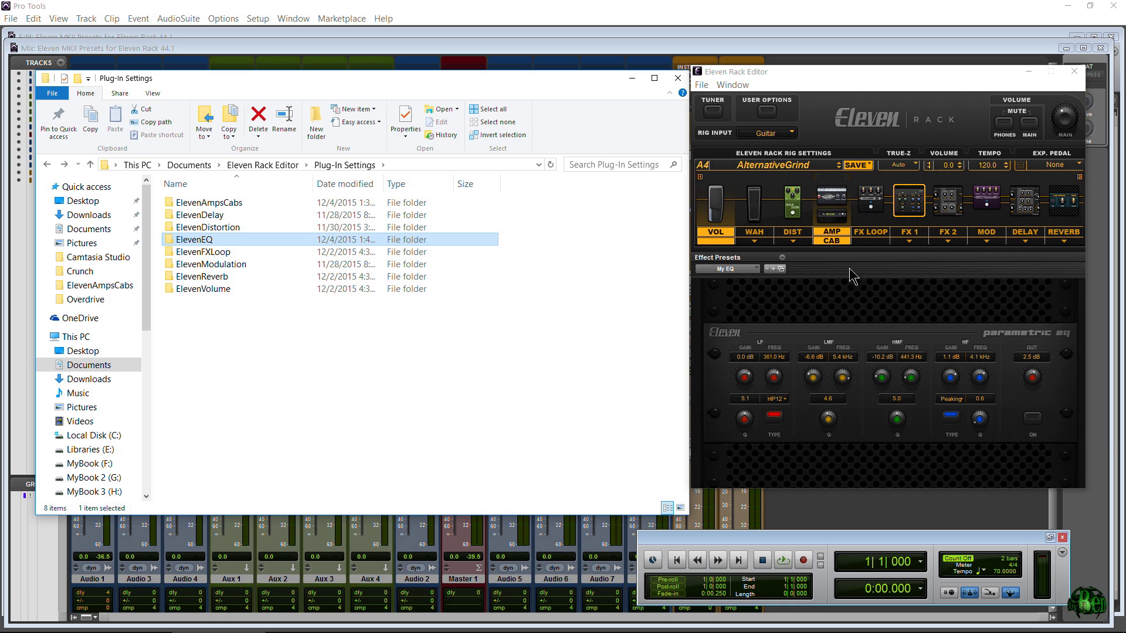
# Select the amp and cab block in the rig and open the matching ElevenAmpsCabs settings folder.
pyautogui.click(836, 212)
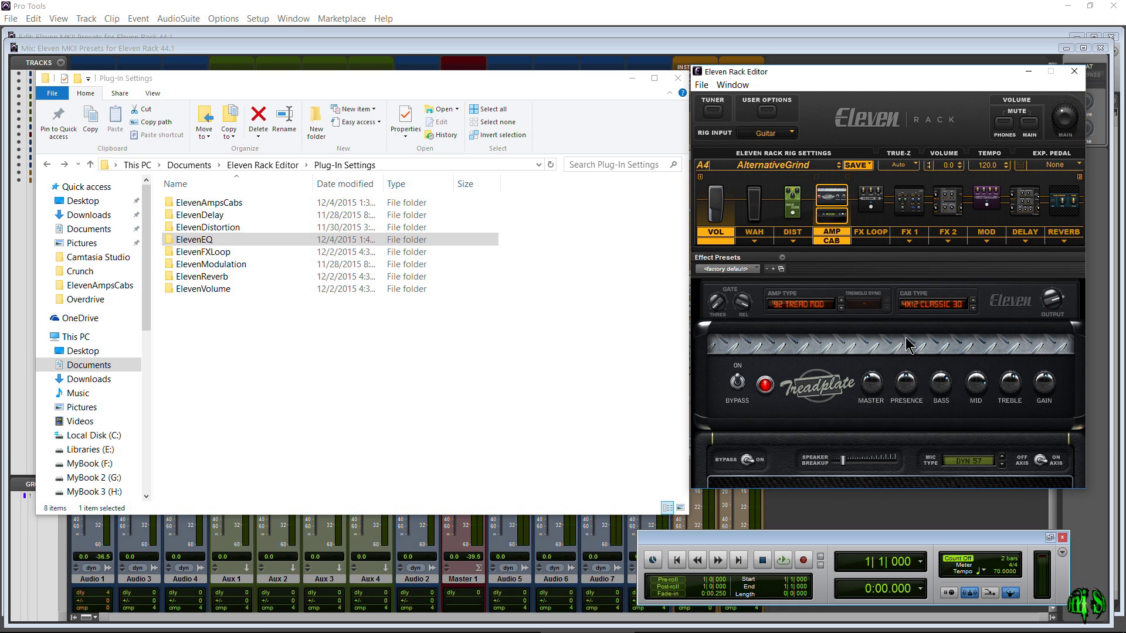
pyautogui.doubleClick(191, 204)
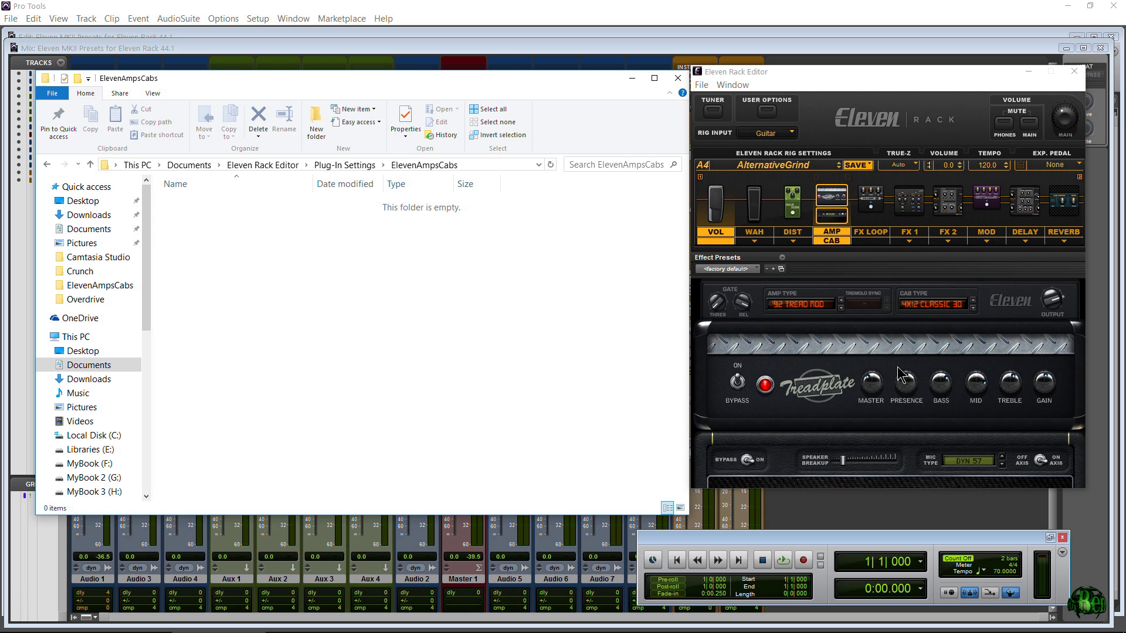
# Move the ElevenAmpsCabs folder window out of view and arrange the Eleven MK II plug-in beside the Eleven Rack Editor.
pyautogui.click(782, 258)
pyautogui.click(757, 352)
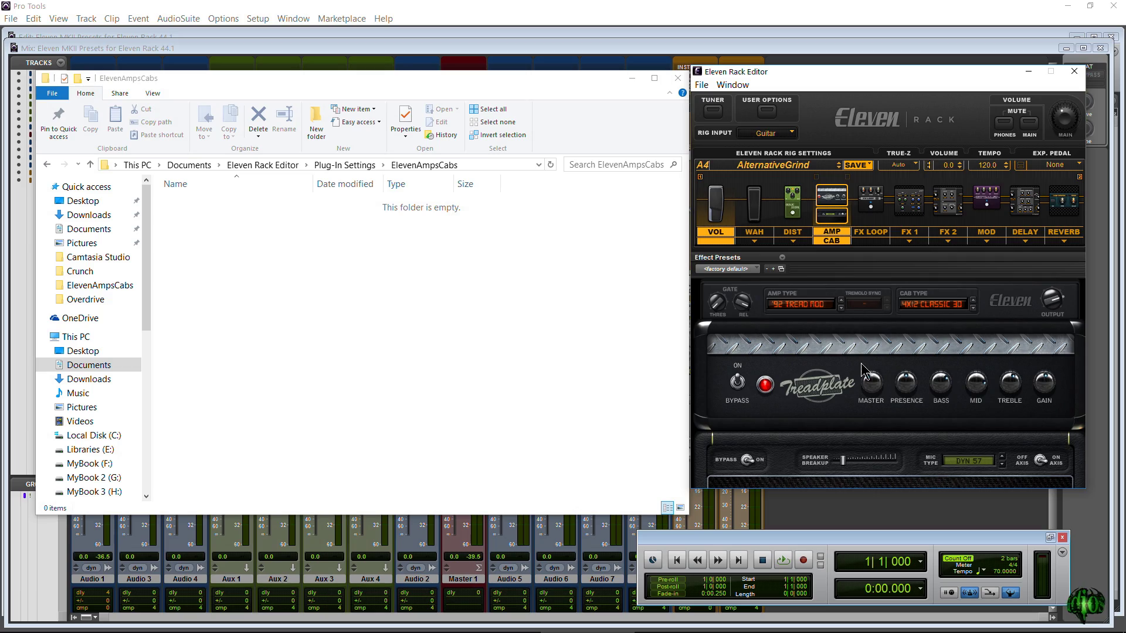
pyautogui.moveTo(535, 85); pyautogui.dragTo(0, 106)
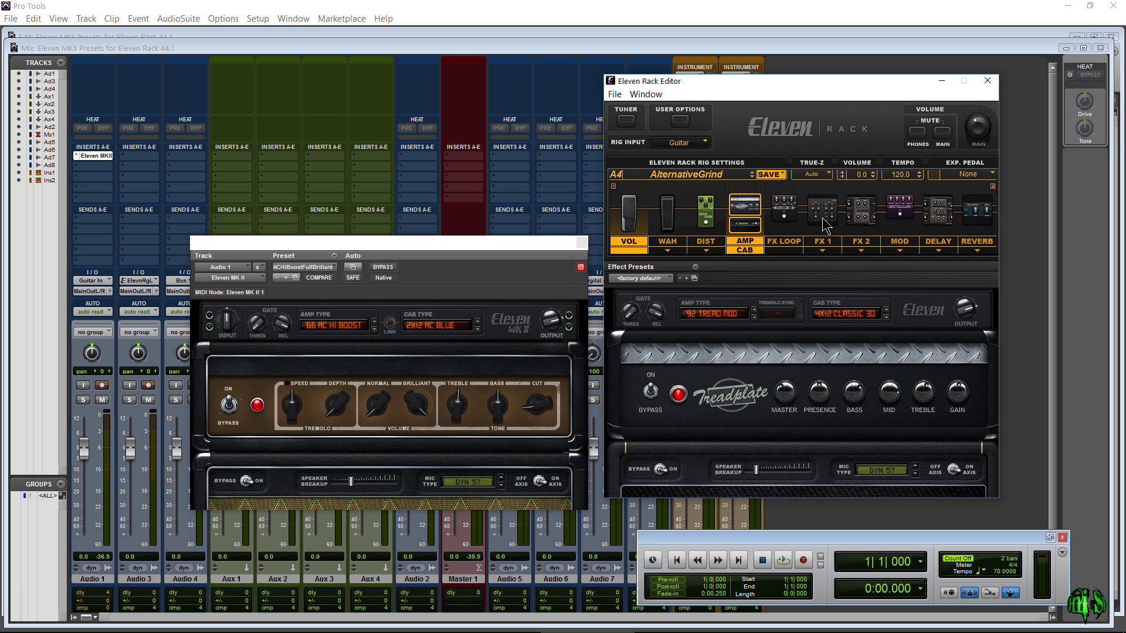
pyautogui.moveTo(815, 91)
pyautogui.mouseDown()
pyautogui.moveTo(759, 91)
pyautogui.moveTo(802, 91)
pyautogui.moveTo(858, 63)
pyautogui.moveTo(833, 91)
pyautogui.moveTo(815, 91)
pyautogui.mouseUp()
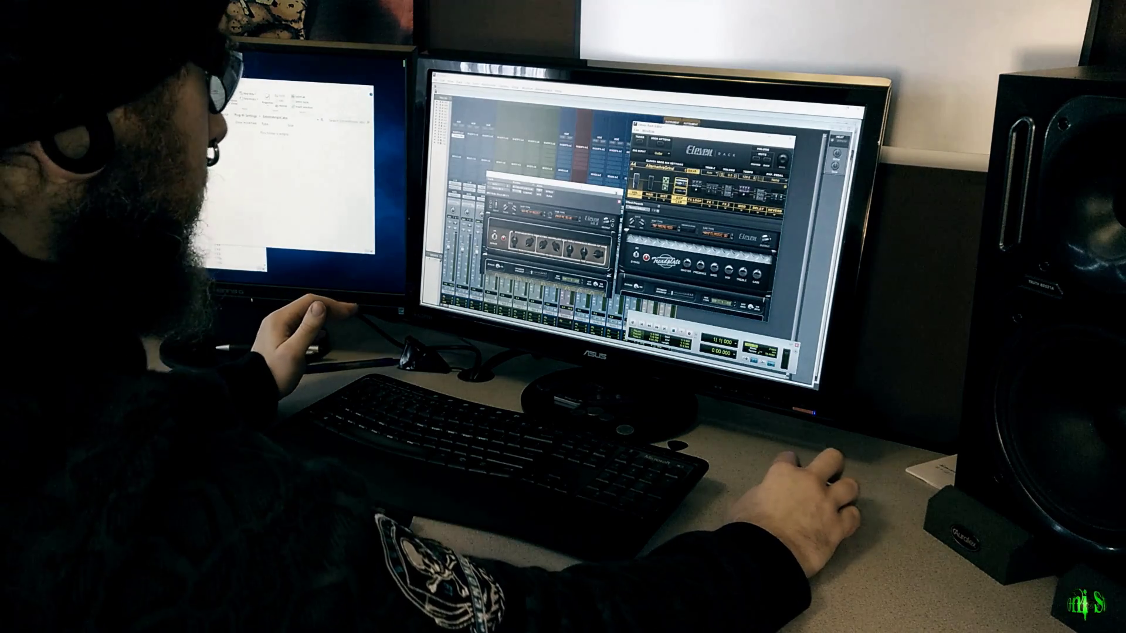
pyautogui.moveTo(551, 175)
pyautogui.mouseDown()
pyautogui.moveTo(541, 159)
pyautogui.moveTo(549, 183)
pyautogui.mouseUp()
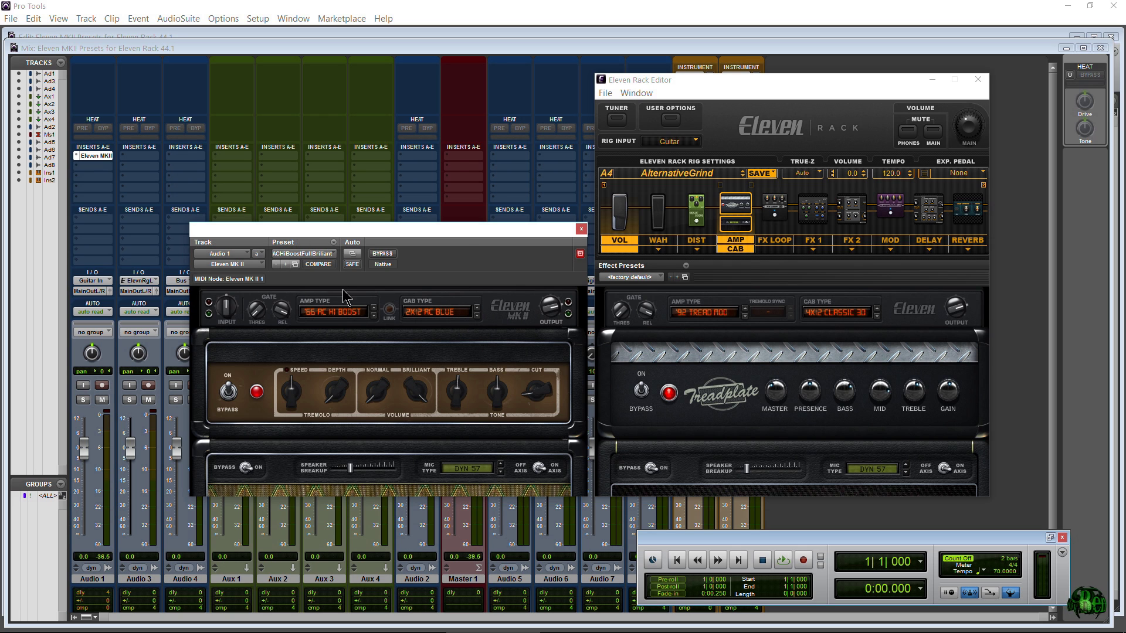
# Load the Acoustic SL-100 Bright preset from the Clean category in the Eleven MK II plug-in and look over the other preset categories.
pyautogui.click(302, 256)
pyautogui.moveTo(360, 116)
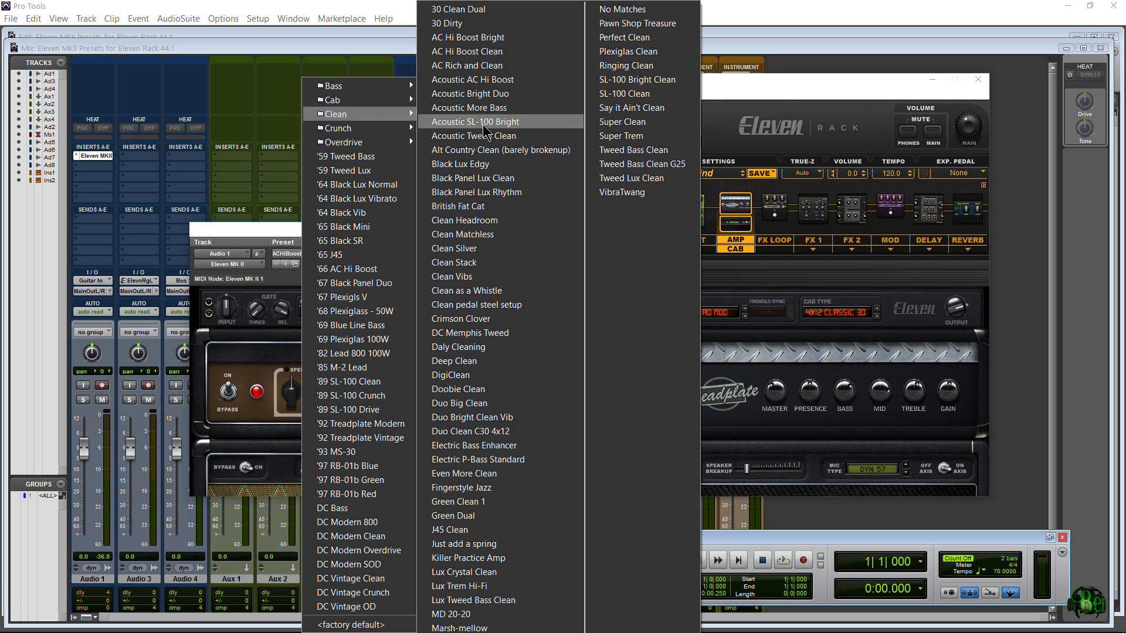
pyautogui.click(483, 124)
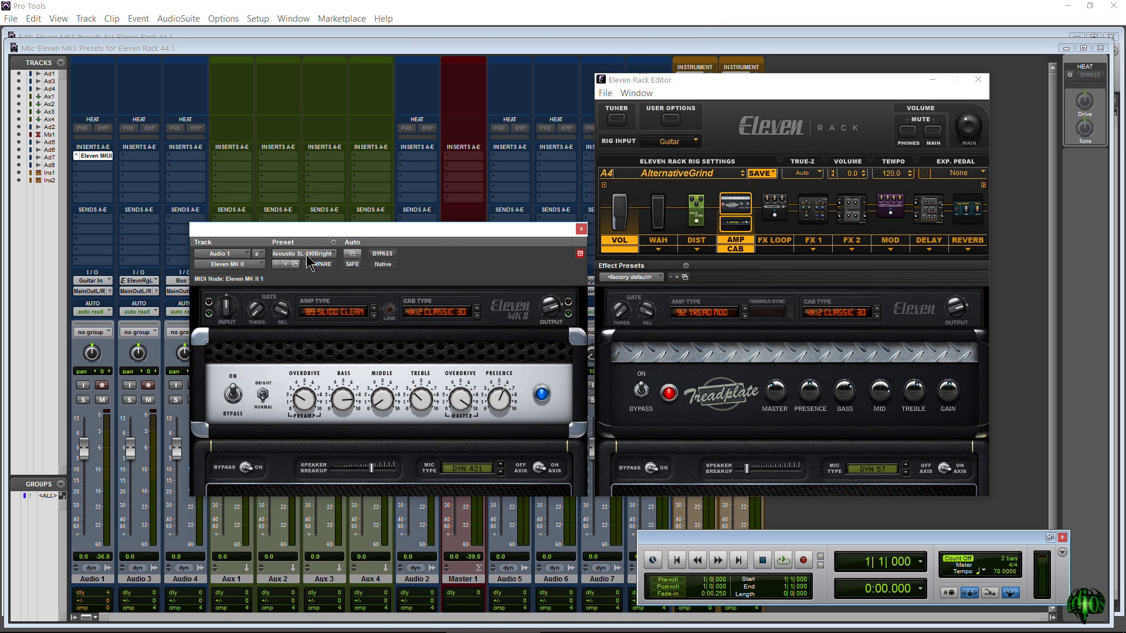
pyautogui.click(326, 256)
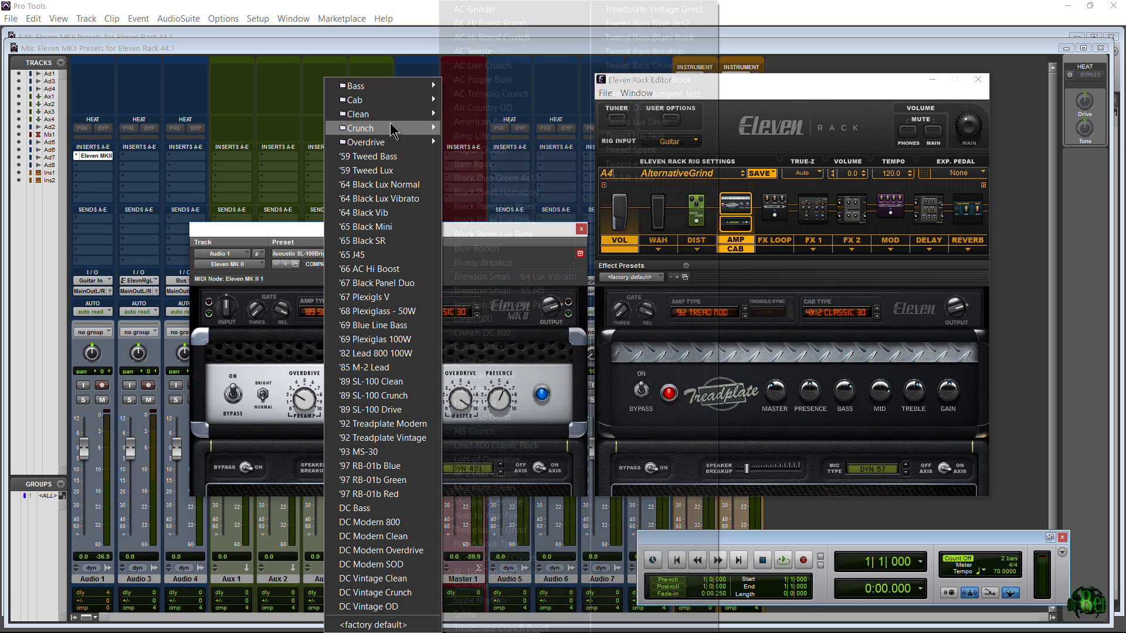
pyautogui.press('Escape')
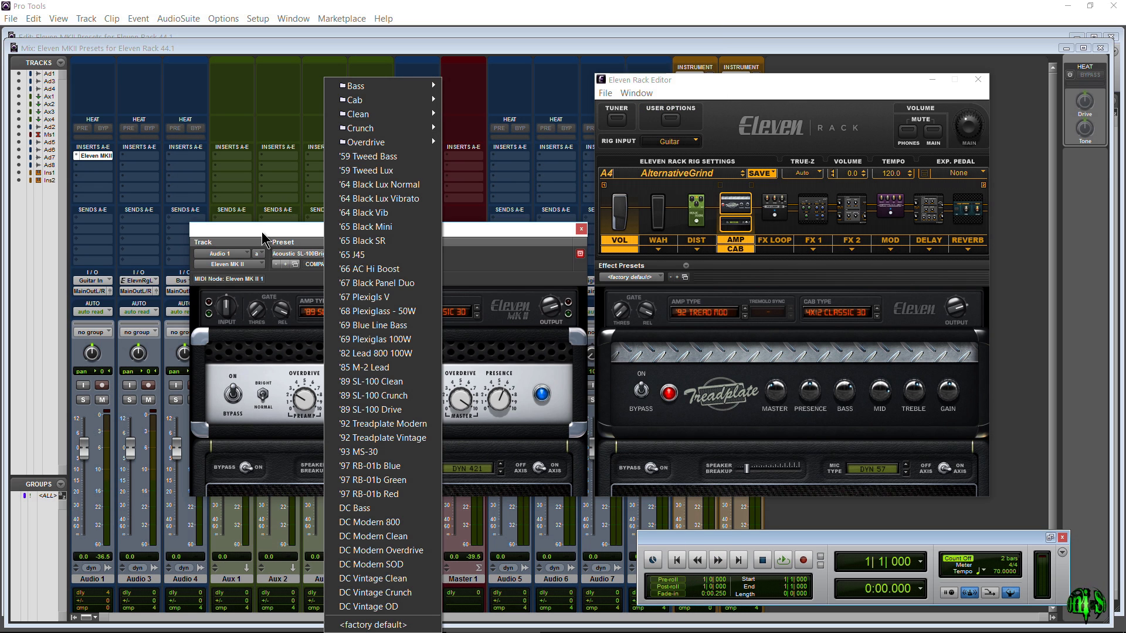
pyautogui.press('Escape')
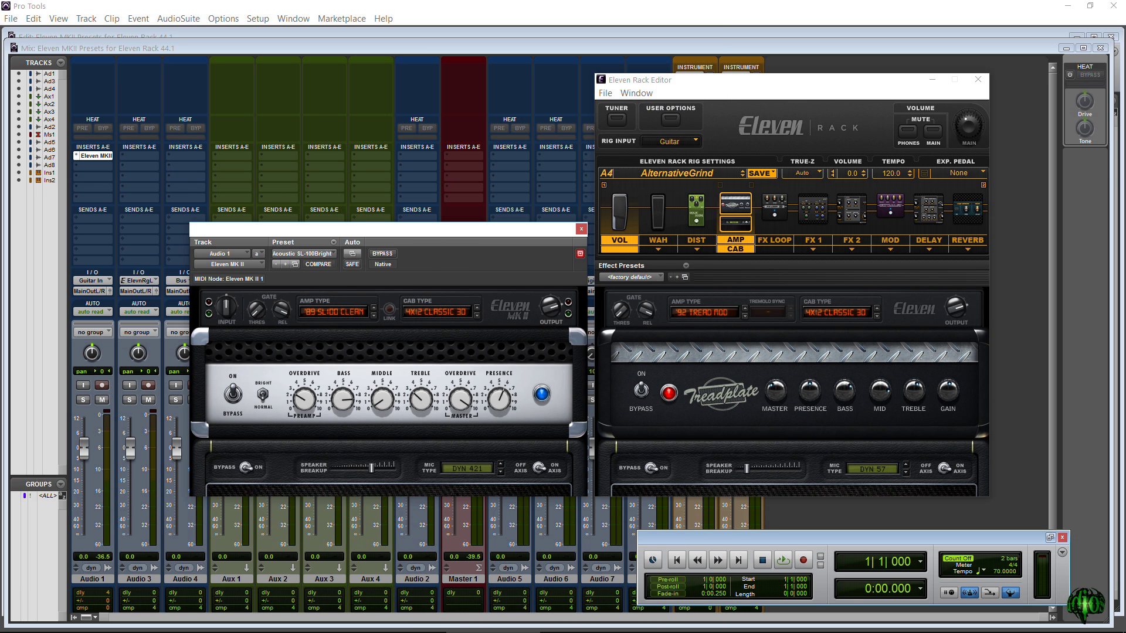
# Start importing a settings file for the Eleven Rack amp block and browse to the Pro Tools folder in Documents.
pyautogui.click(686, 265)
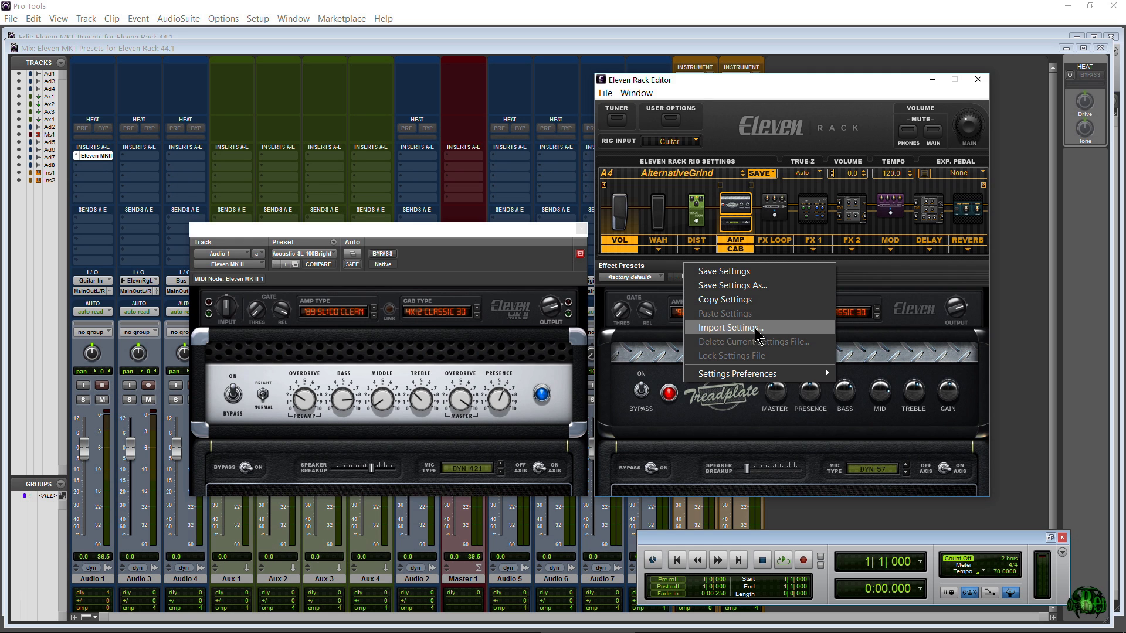
pyautogui.click(756, 329)
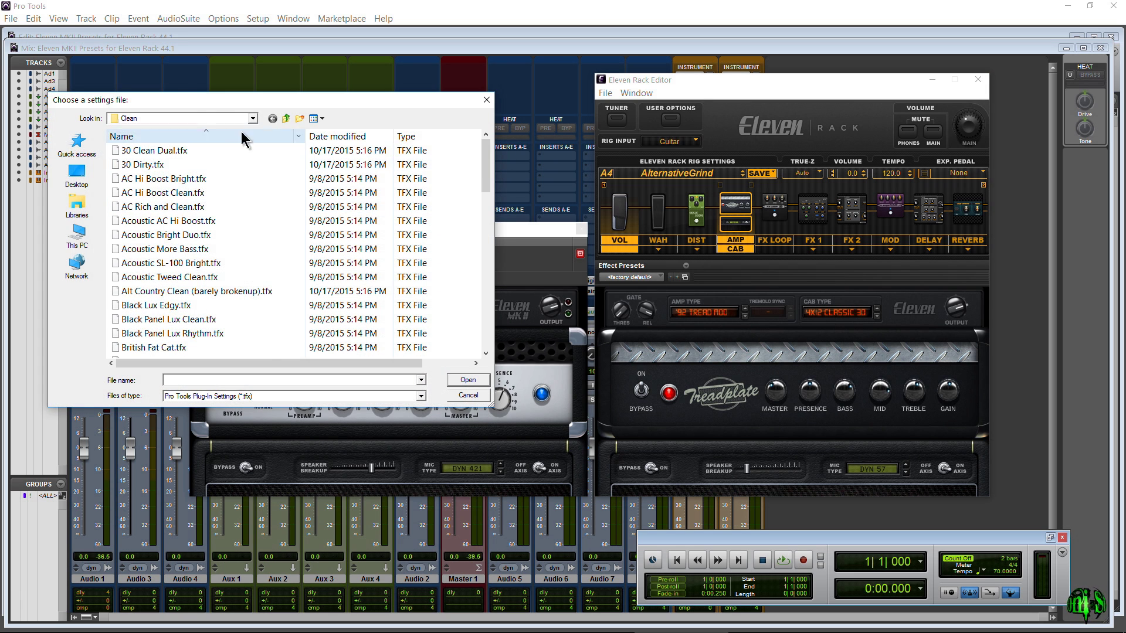
pyautogui.moveTo(219, 93); pyautogui.dragTo(399, 112)
pyautogui.click(217, 246)
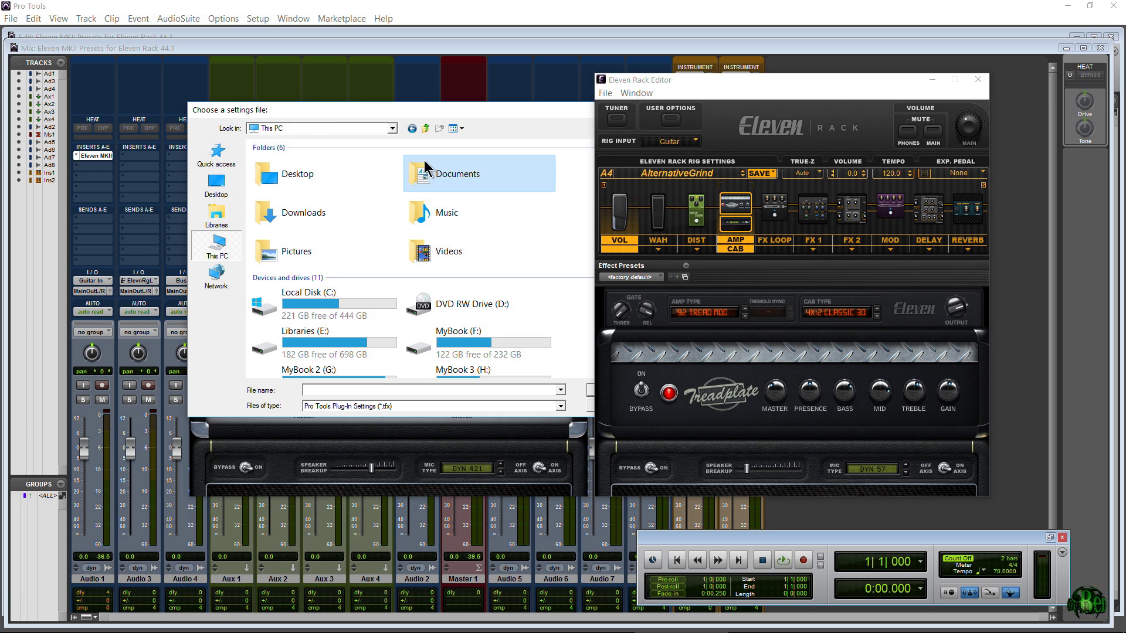
pyautogui.doubleClick(438, 178)
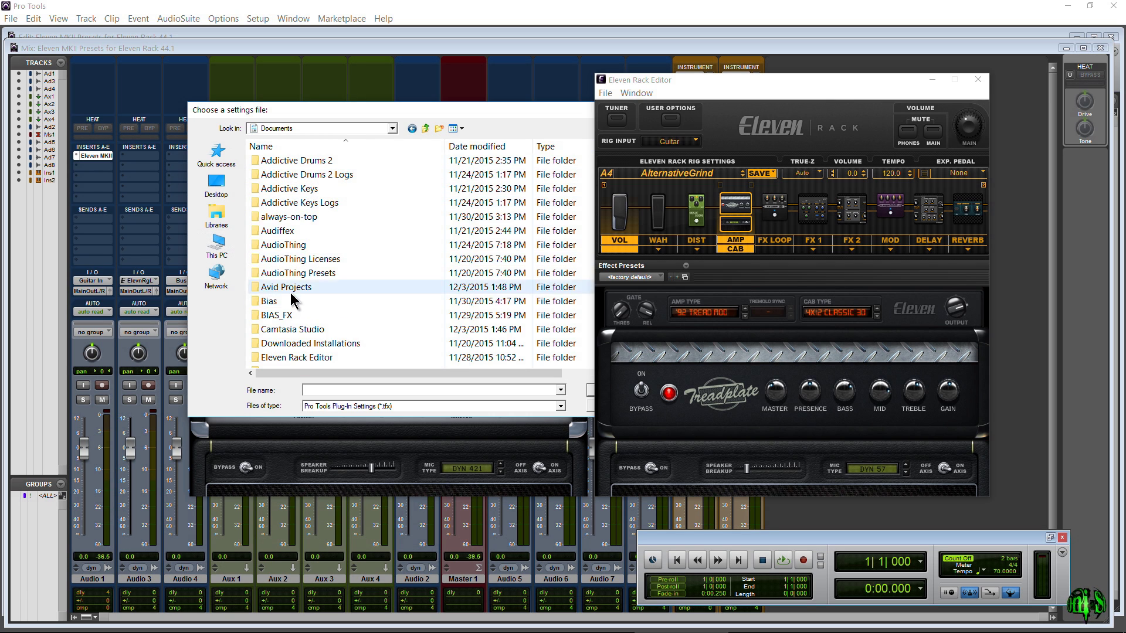
pyautogui.scroll(-4, 301, 316)
pyautogui.doubleClick(297, 322)
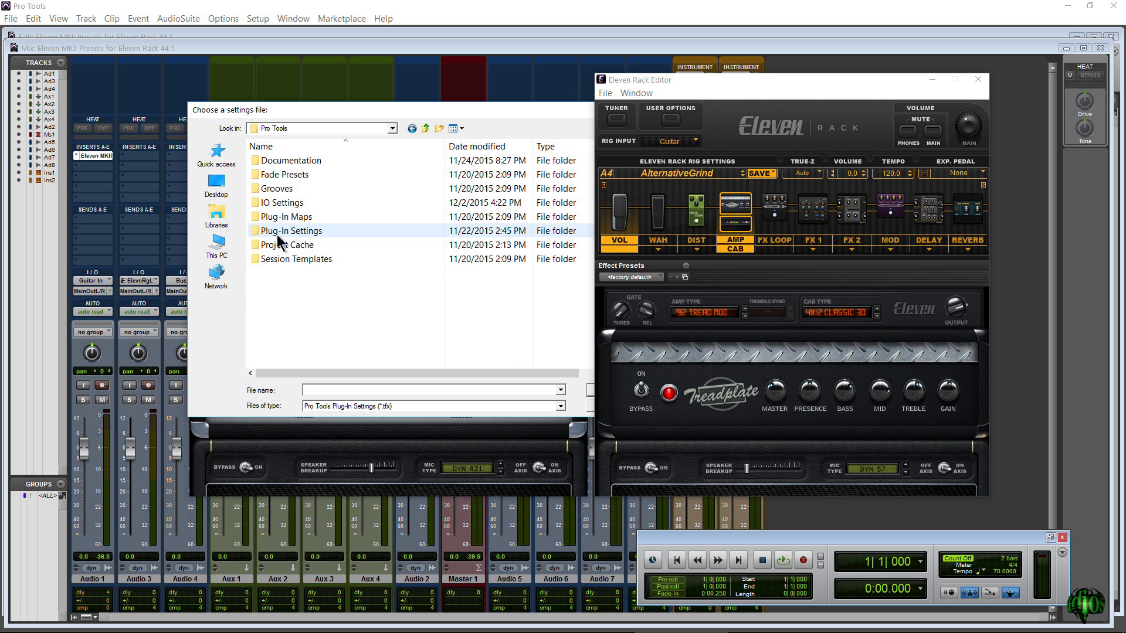
# Browse through Plug-In Settings and Eleven to the Clean preset folder.
pyautogui.doubleClick(313, 232)
pyautogui.scroll(-8, 314, 238)
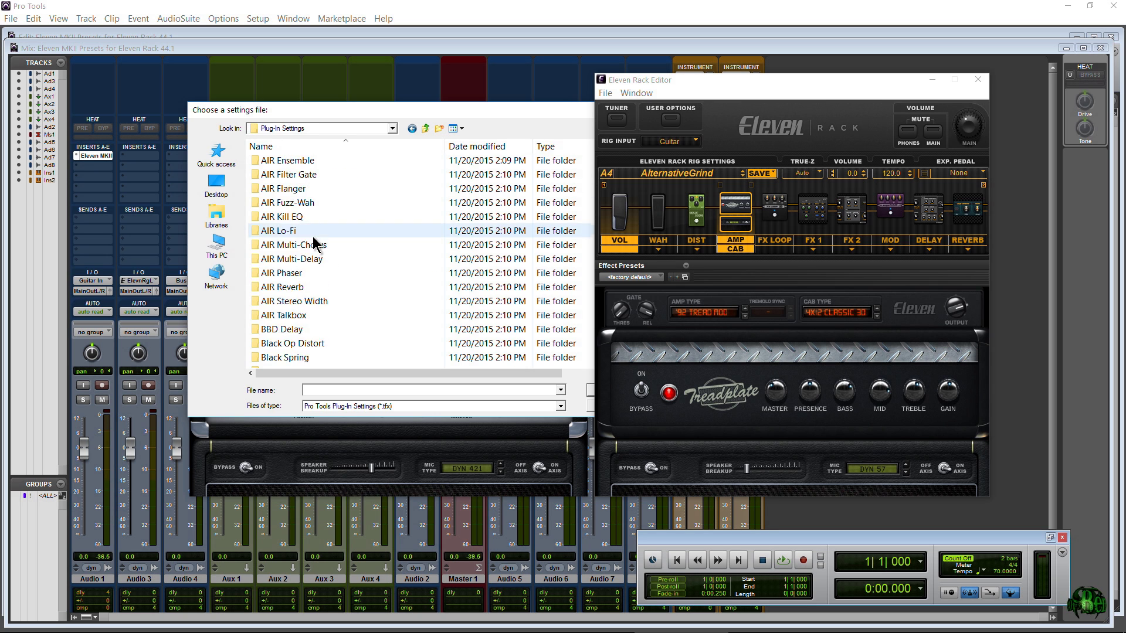
pyautogui.scroll(-5, 315, 264)
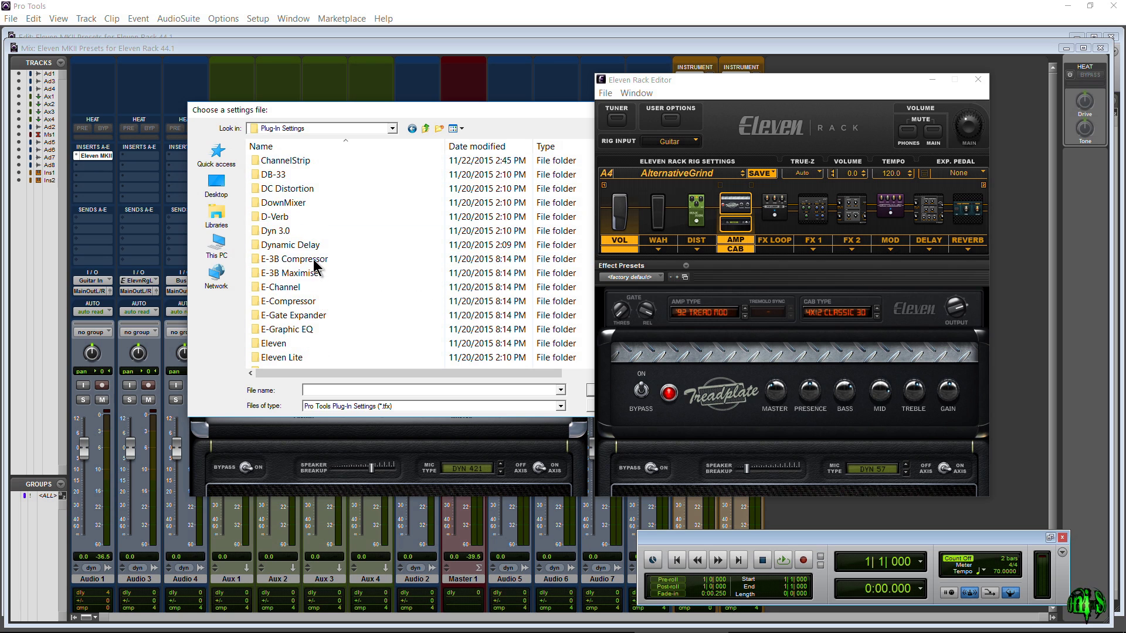
pyautogui.click(313, 260)
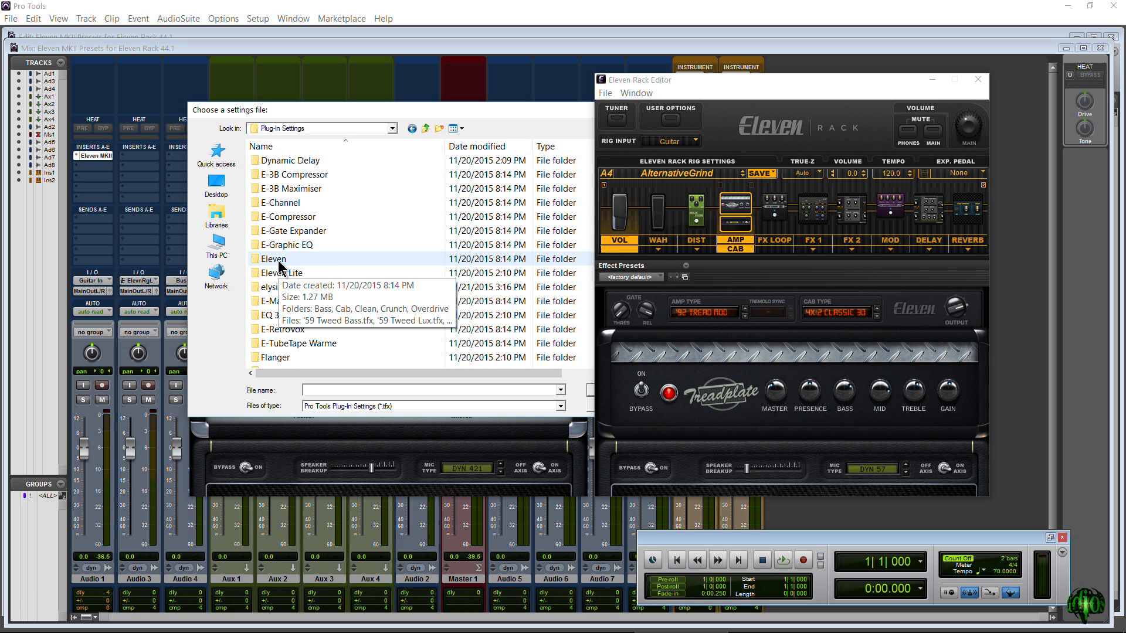
pyautogui.doubleClick(278, 260)
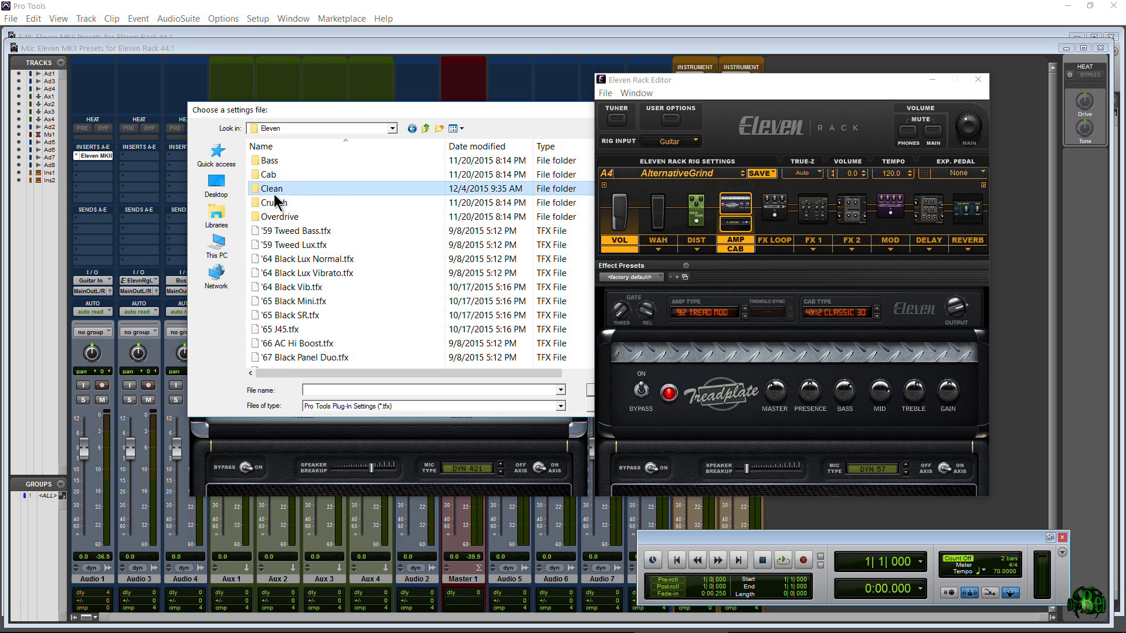
pyautogui.doubleClick(274, 189)
# Import the Acoustic SL-100 Bright.tfx settings file into the Eleven Rack Editor's amp block.
pyautogui.moveTo(381, 111); pyautogui.dragTo(350, 117)
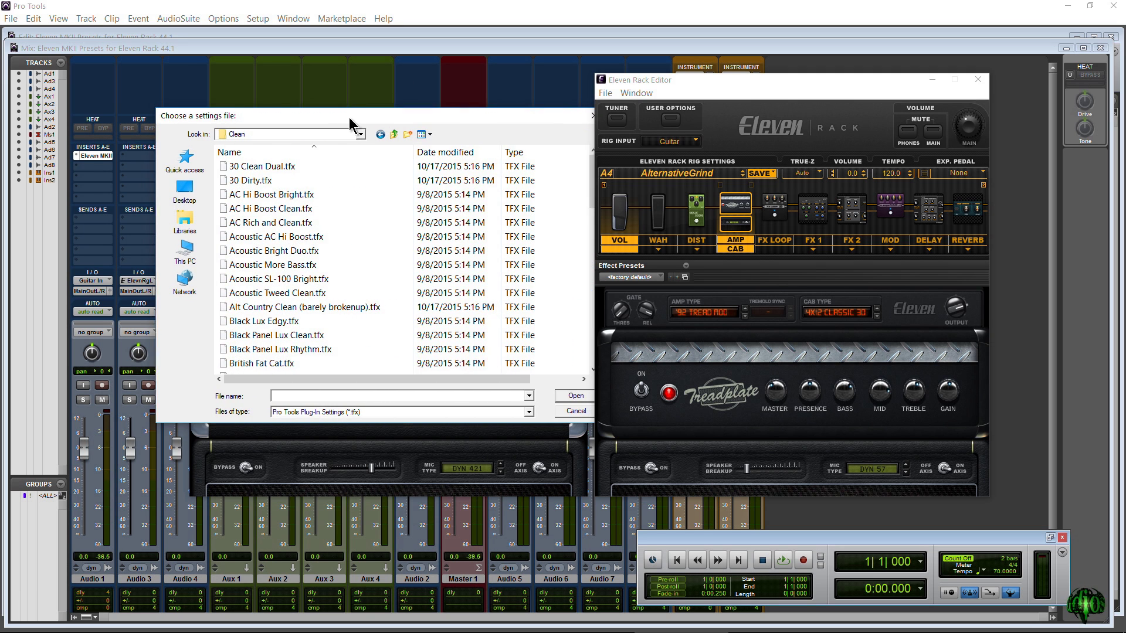
pyautogui.click(231, 281)
pyautogui.moveTo(443, 119); pyautogui.dragTo(395, 108)
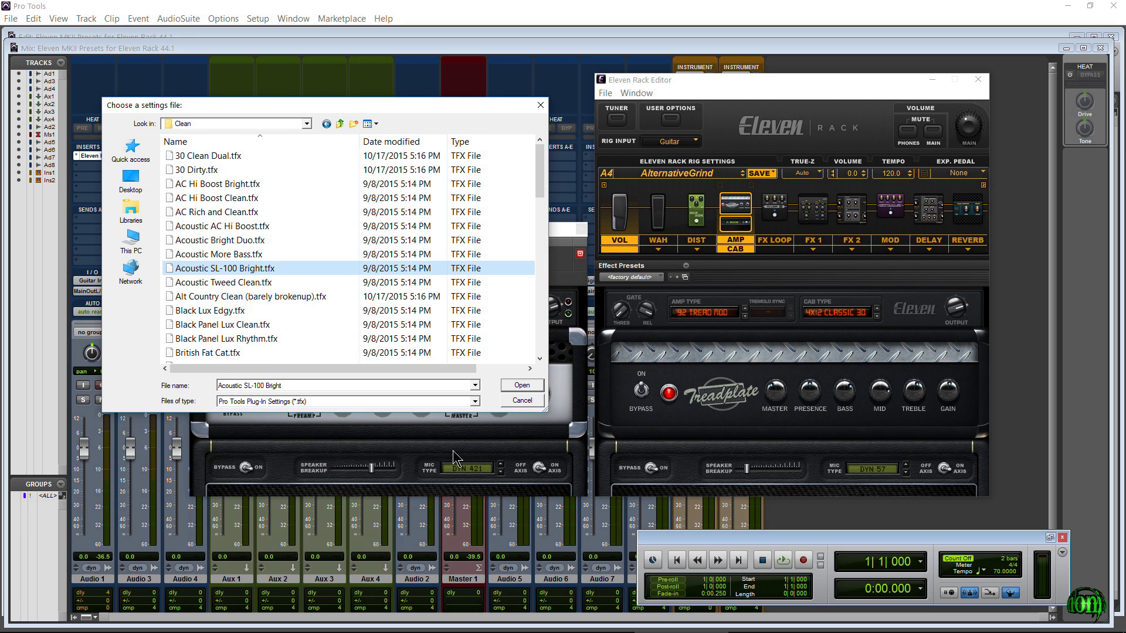
pyautogui.click(522, 386)
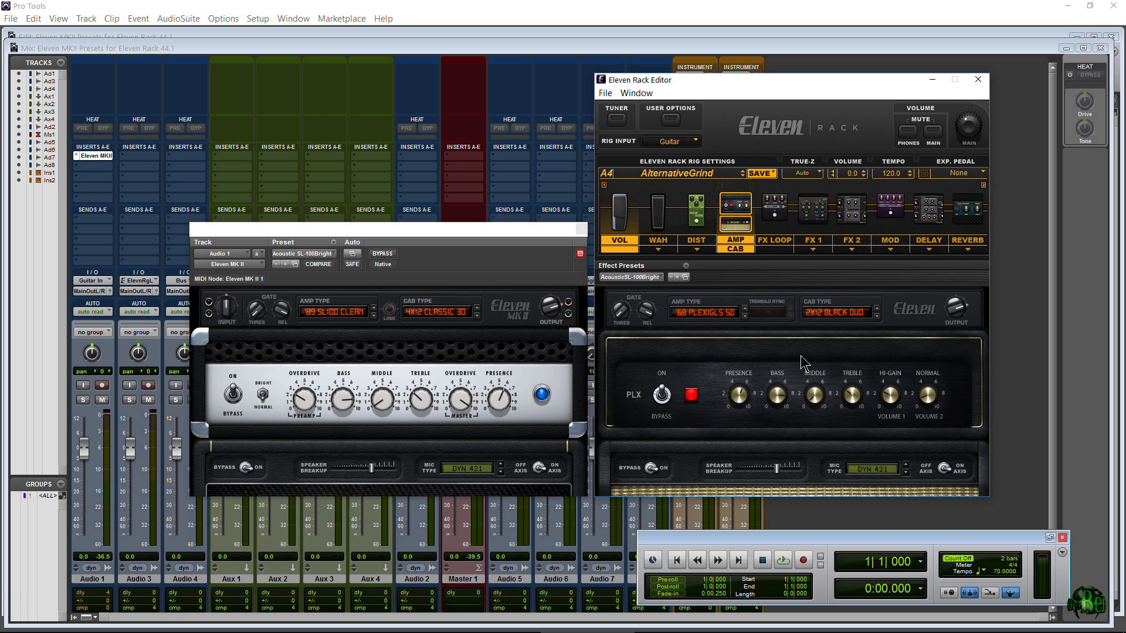
# Look at the rig list, leave the rig unchanged, and check the amp's effect presets for Acoustic SL-100 Bright.
pyautogui.moveTo(436, 227)
pyautogui.mouseDown()
pyautogui.moveTo(421, 229)
pyautogui.moveTo(431, 226)
pyautogui.mouseUp()
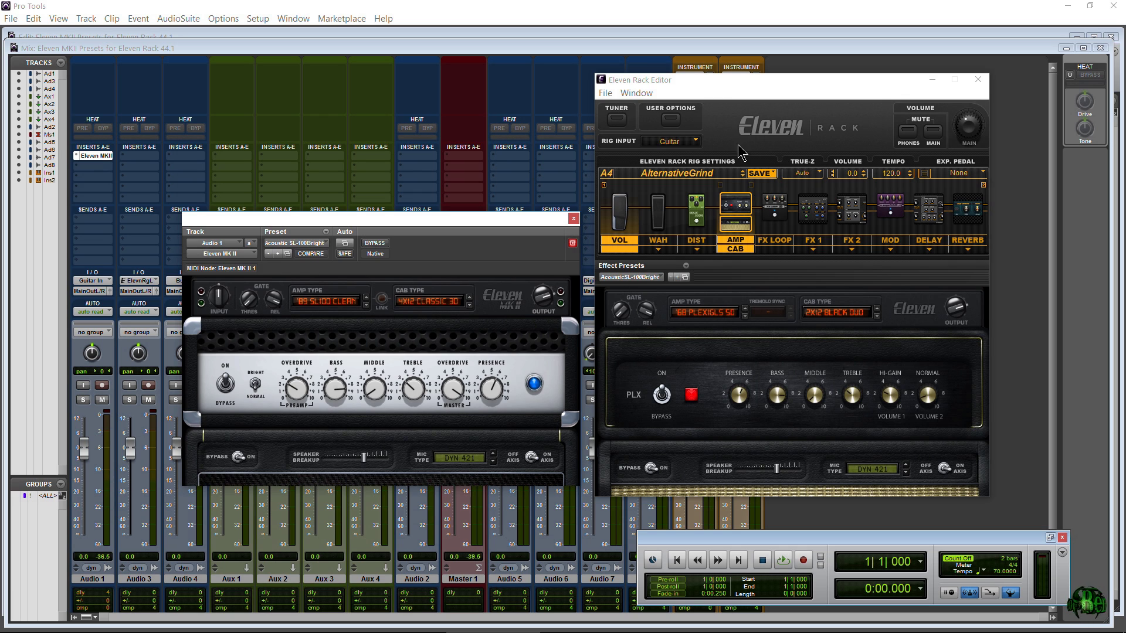
pyautogui.click(707, 179)
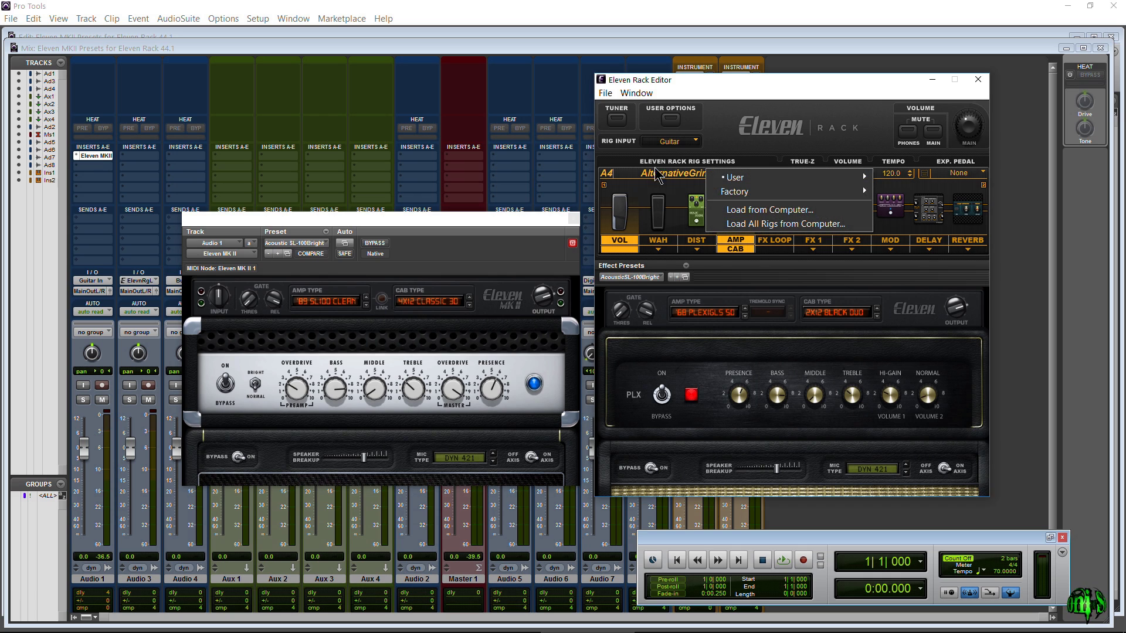
pyautogui.click(750, 130)
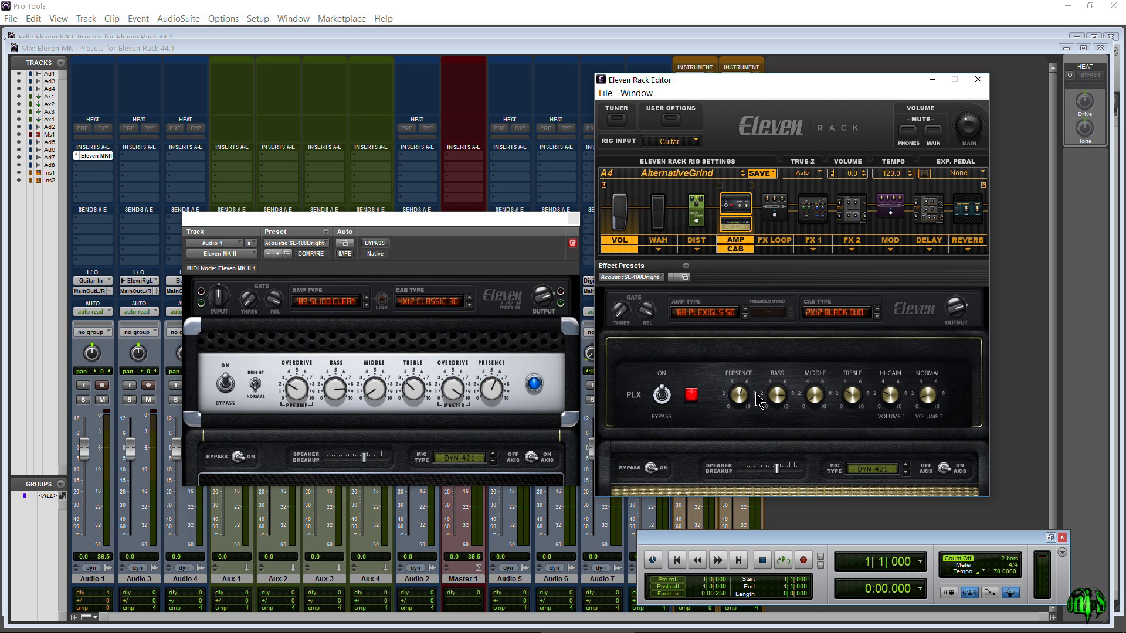
pyautogui.click(656, 279)
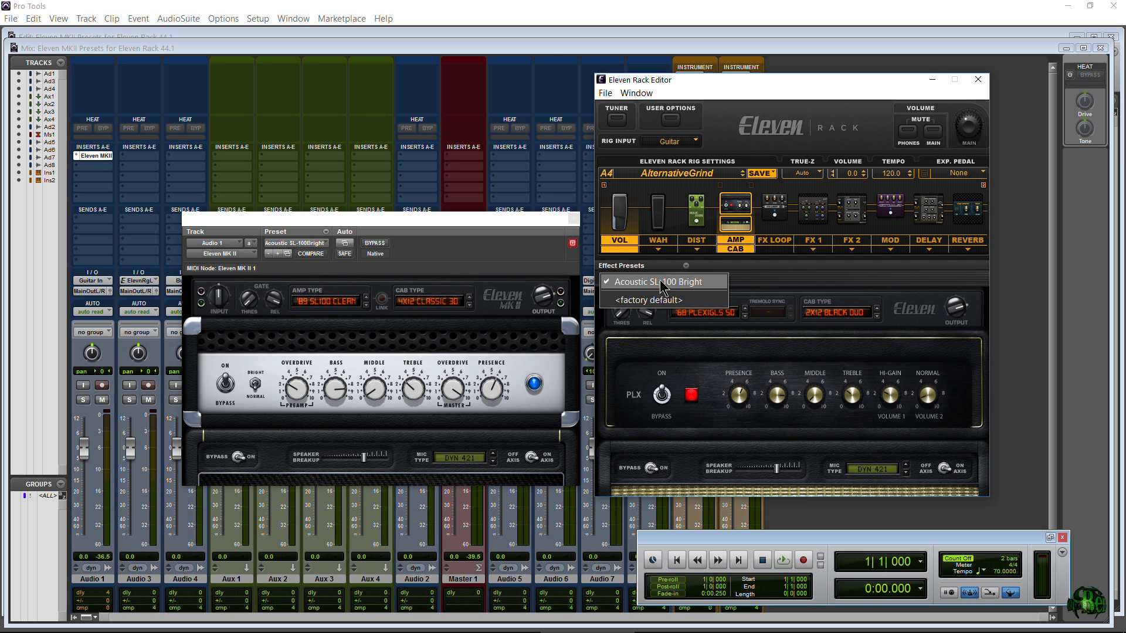
pyautogui.click(675, 286)
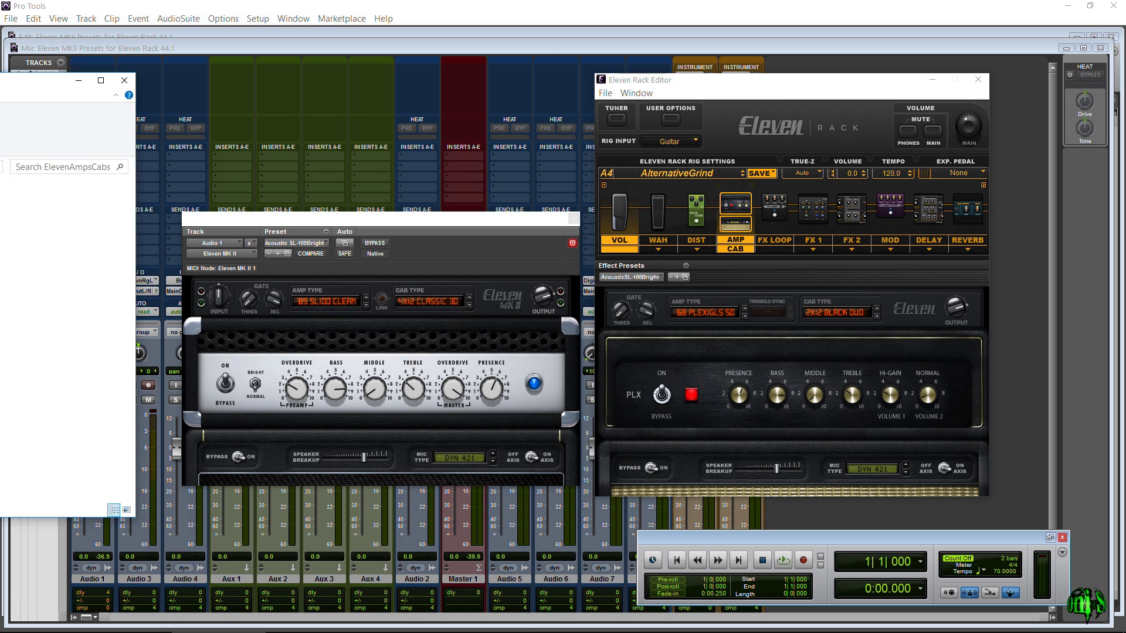
# Check the ElevenAmpsCabs folder for the imported Acoustic SL-100 Bright.tfx file and put the folder window away.
pyautogui.moveTo(375, 81); pyautogui.dragTo(396, 92)
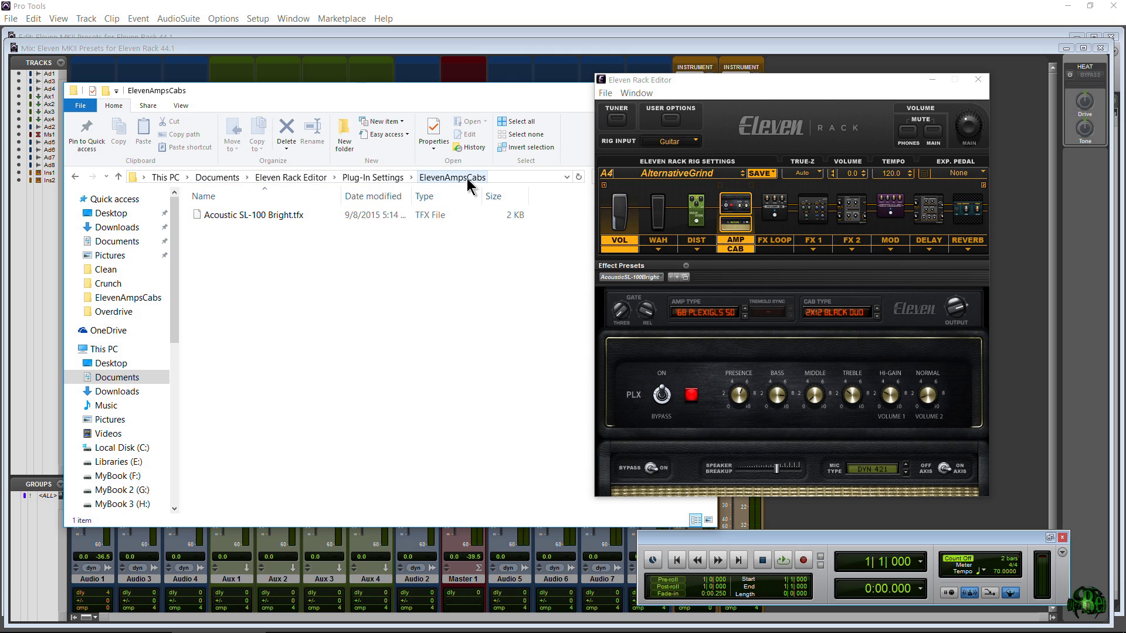
pyautogui.click(273, 216)
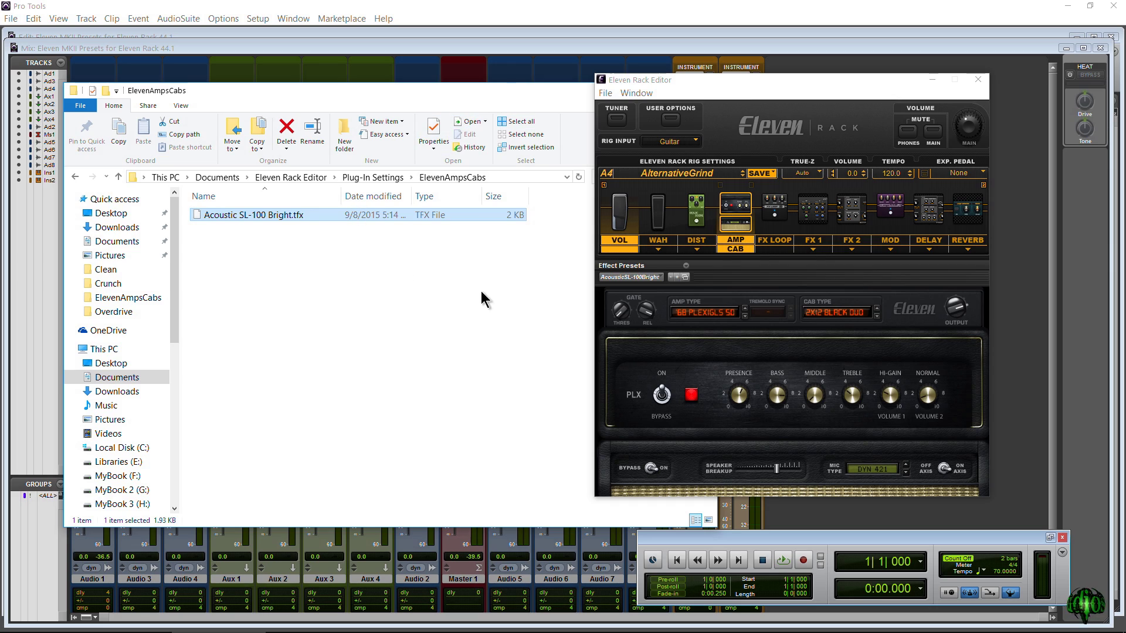
pyautogui.click(496, 79)
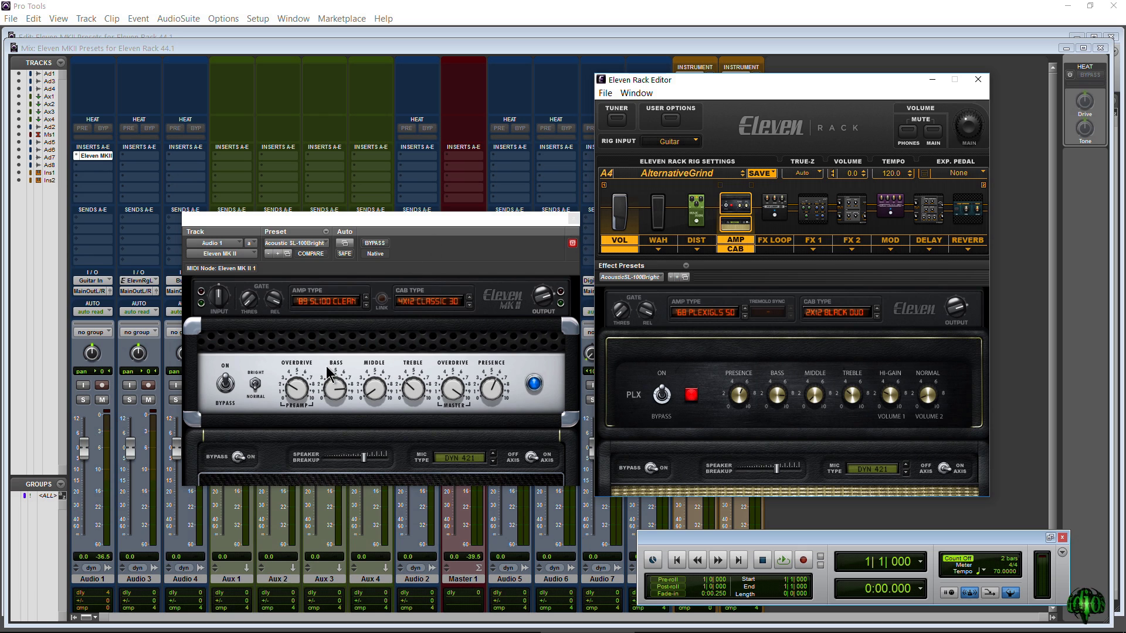
# Turn the Bass, Middle, Treble, master Overdrive and Presence knobs of the Eleven MK II plug-in to different positions.
pyautogui.moveTo(342, 394); pyautogui.dragTo(340, 432)
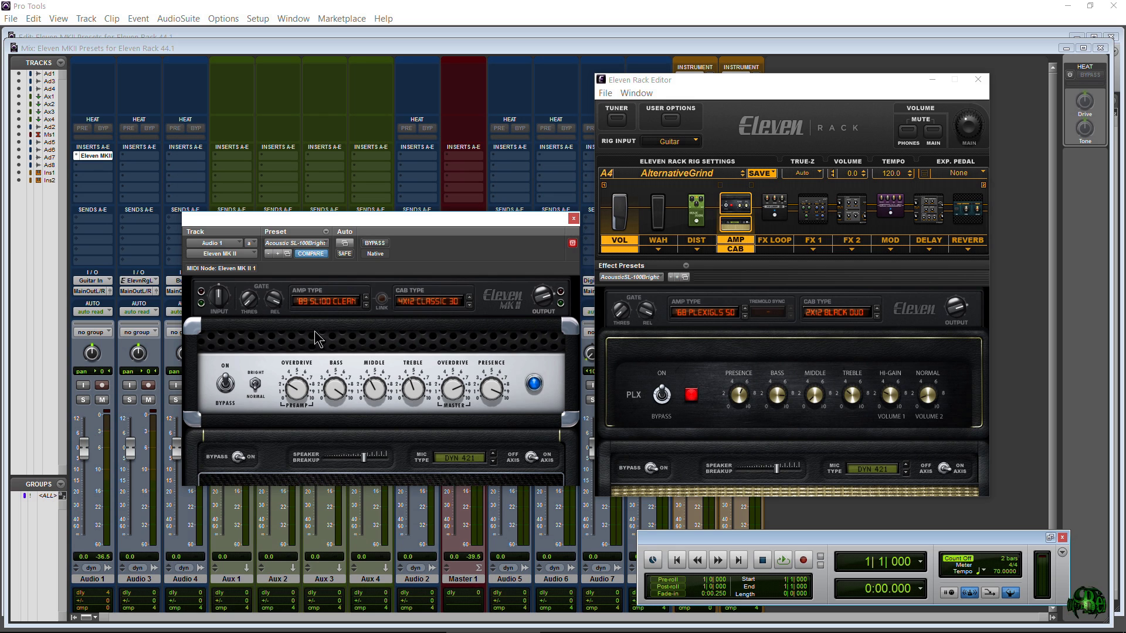
pyautogui.moveTo(469, 239)
pyautogui.mouseDown()
pyautogui.moveTo(483, 205)
pyautogui.moveTo(472, 244)
pyautogui.mouseUp()
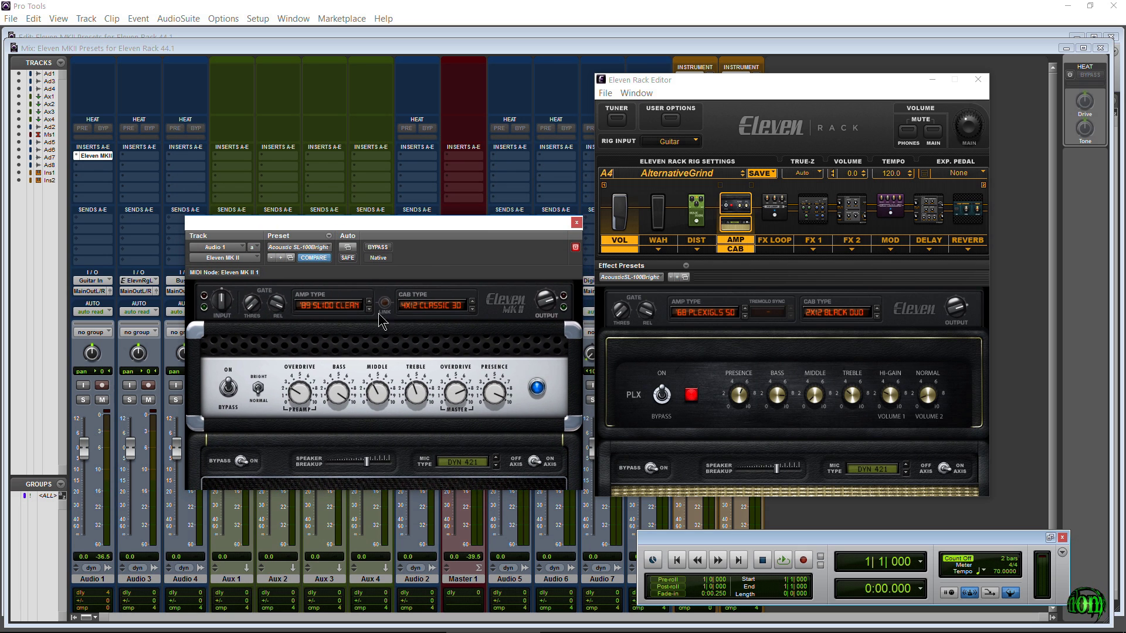
# Set the Eleven Rack amp type to '89 SL-100 Clean and cab type to 4x12 Classic 30, and recall the plug-in's original preset settings for comparison.
pyautogui.click(706, 314)
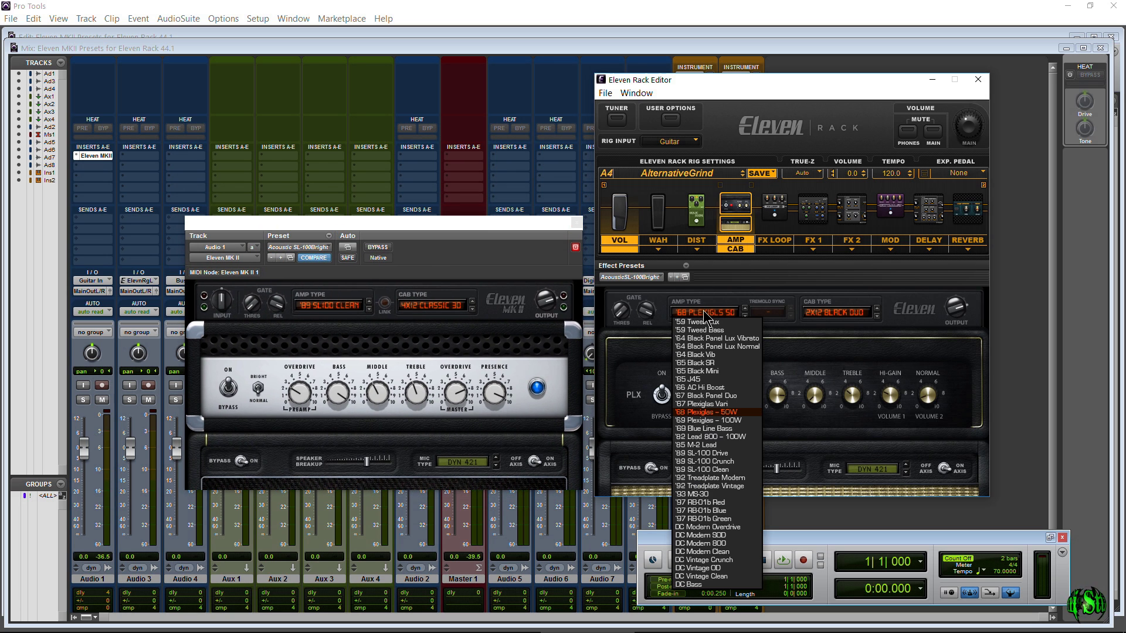
pyautogui.click(734, 469)
pyautogui.click(836, 312)
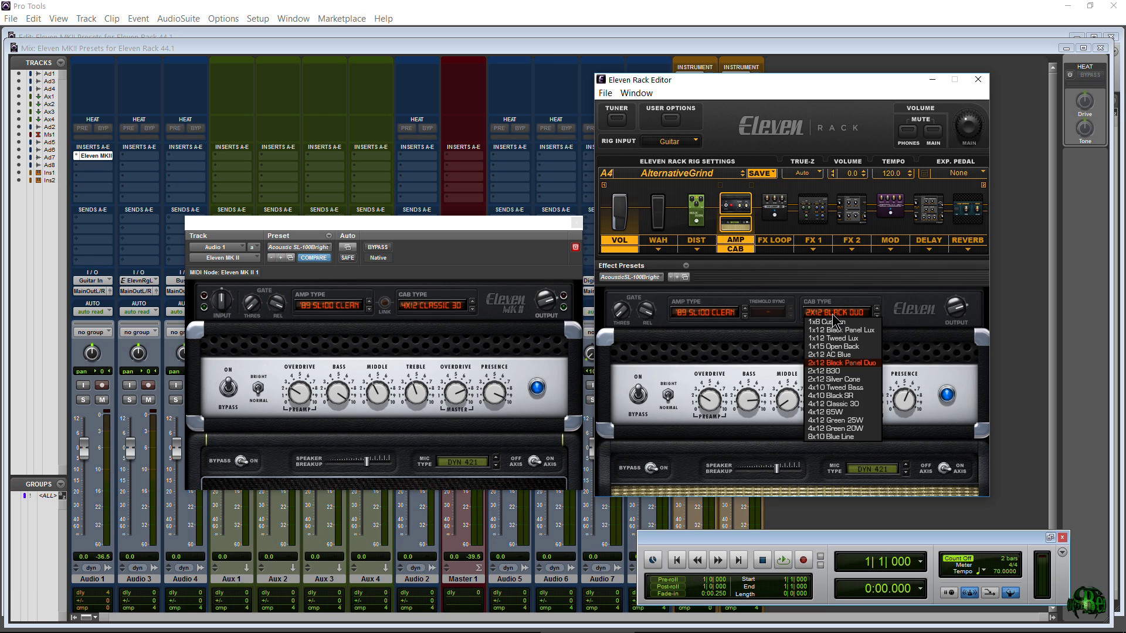
pyautogui.click(832, 404)
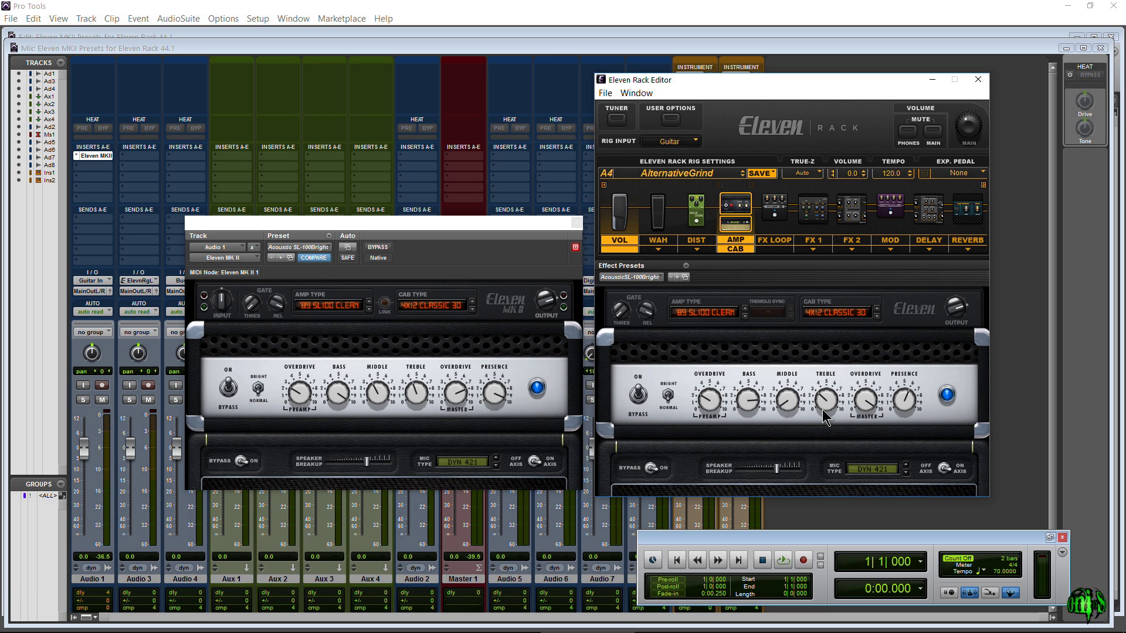
pyautogui.click(302, 265)
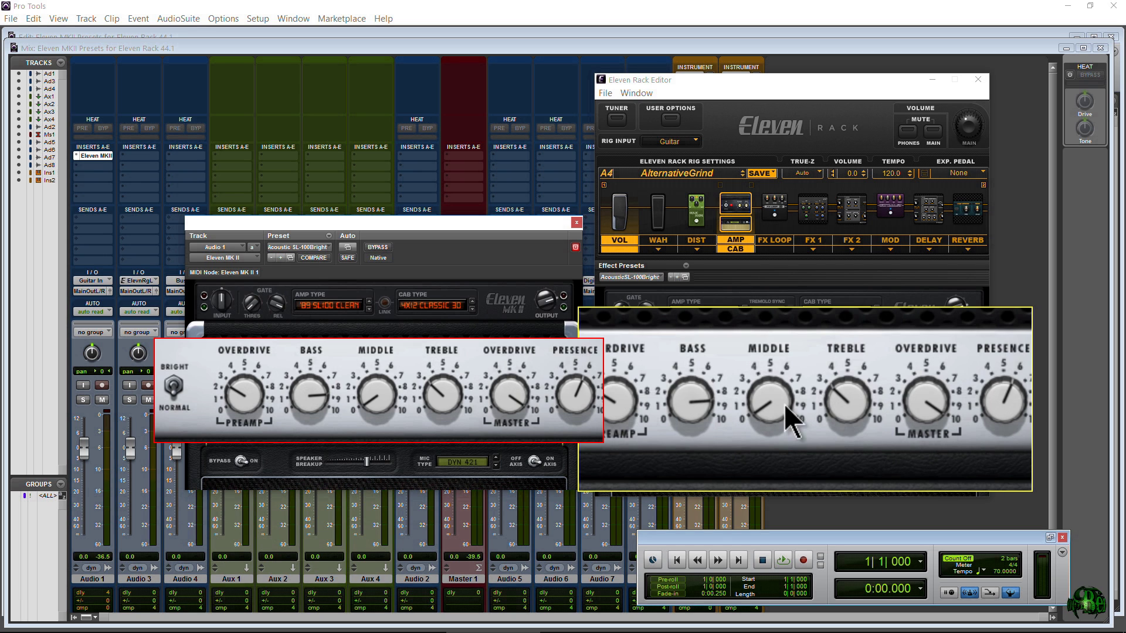
# Compare the output level and gate settings of the Eleven Rack amp with those of the Eleven MK II plug-in.
pyautogui.moveTo(552, 319)
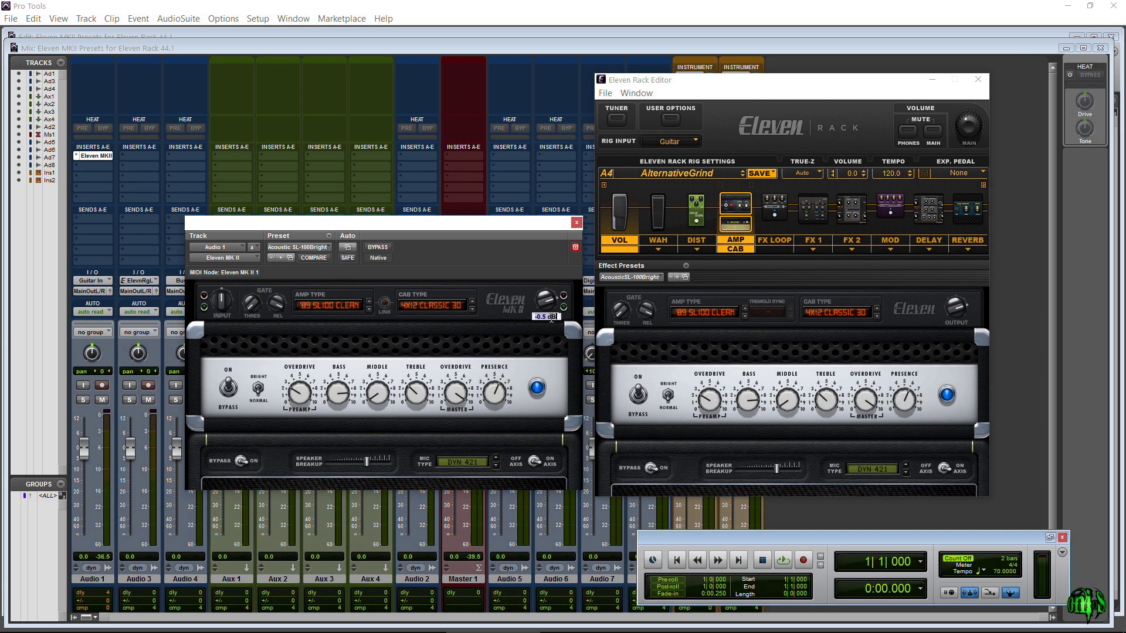
pyautogui.click(951, 336)
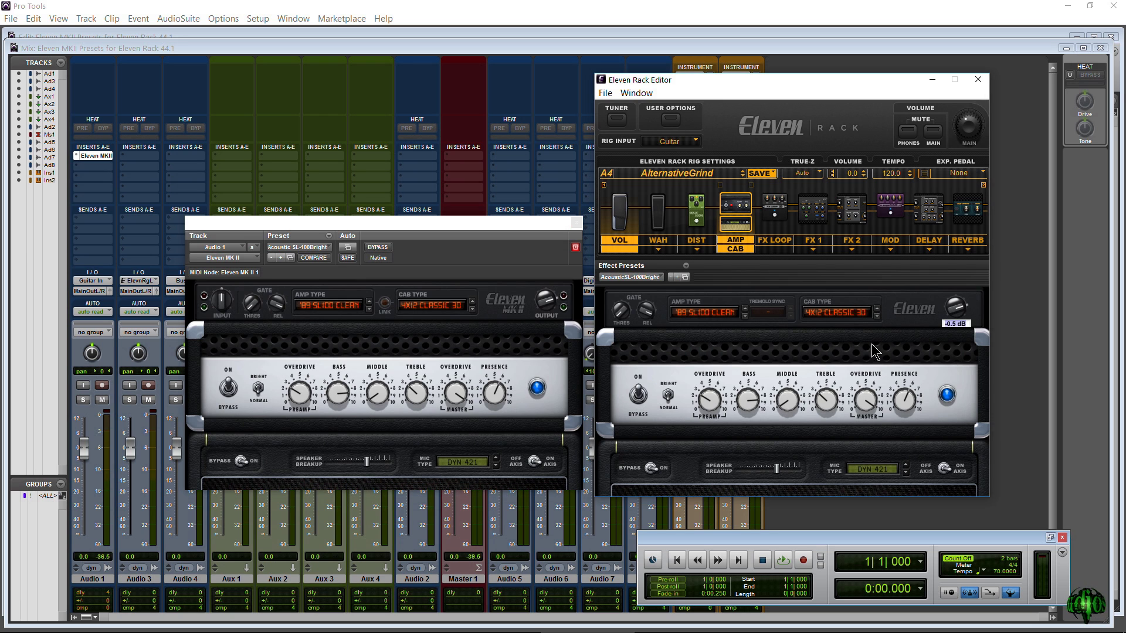
pyautogui.moveTo(649, 337)
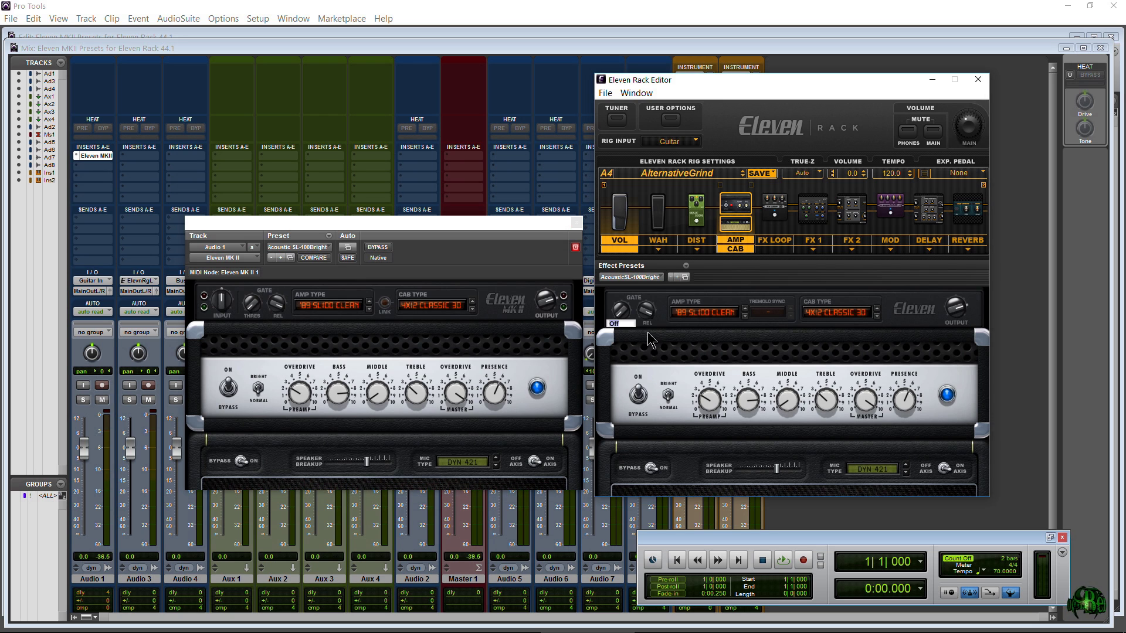
pyautogui.click(321, 329)
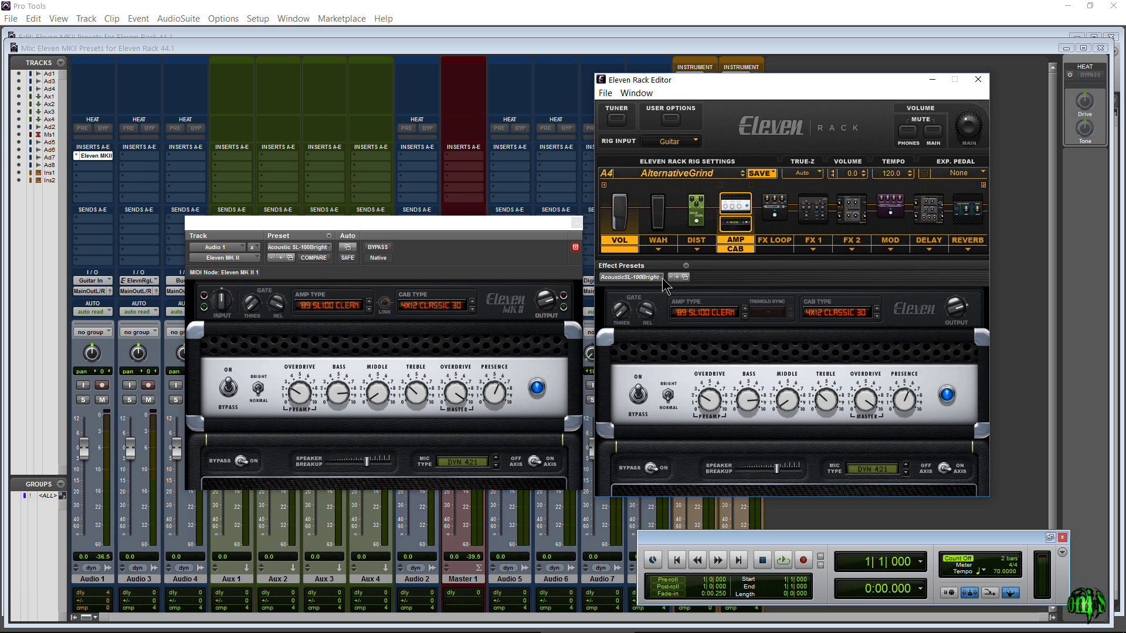
# Look at the preset settings options for the Flanger mod effect and for the amp, leaving both unchanged.
pyautogui.click(892, 212)
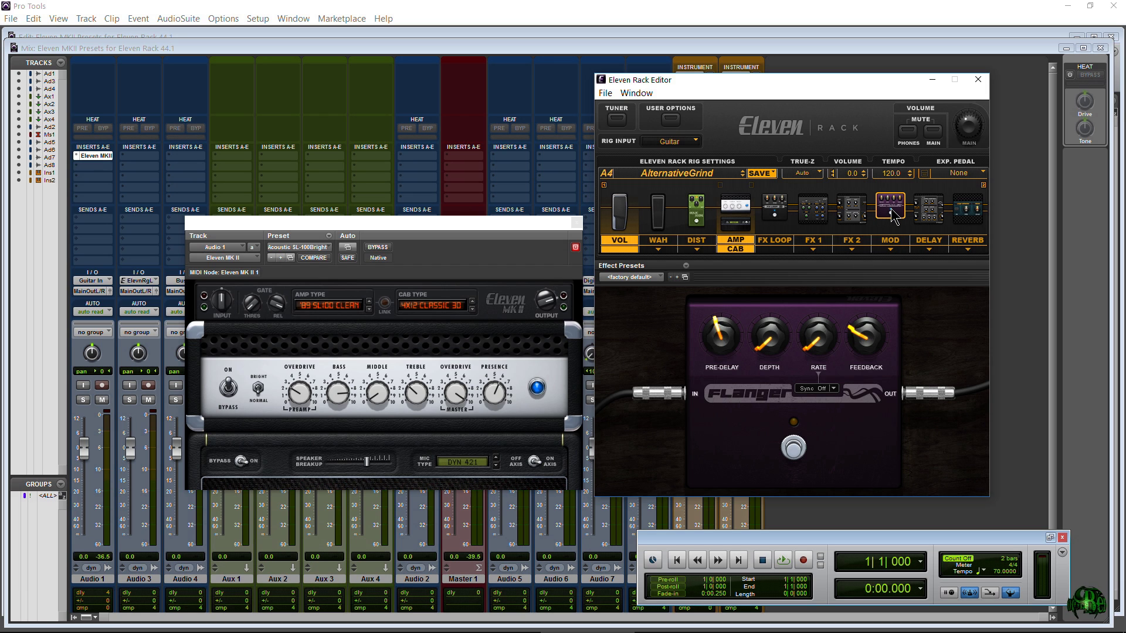
pyautogui.click(660, 276)
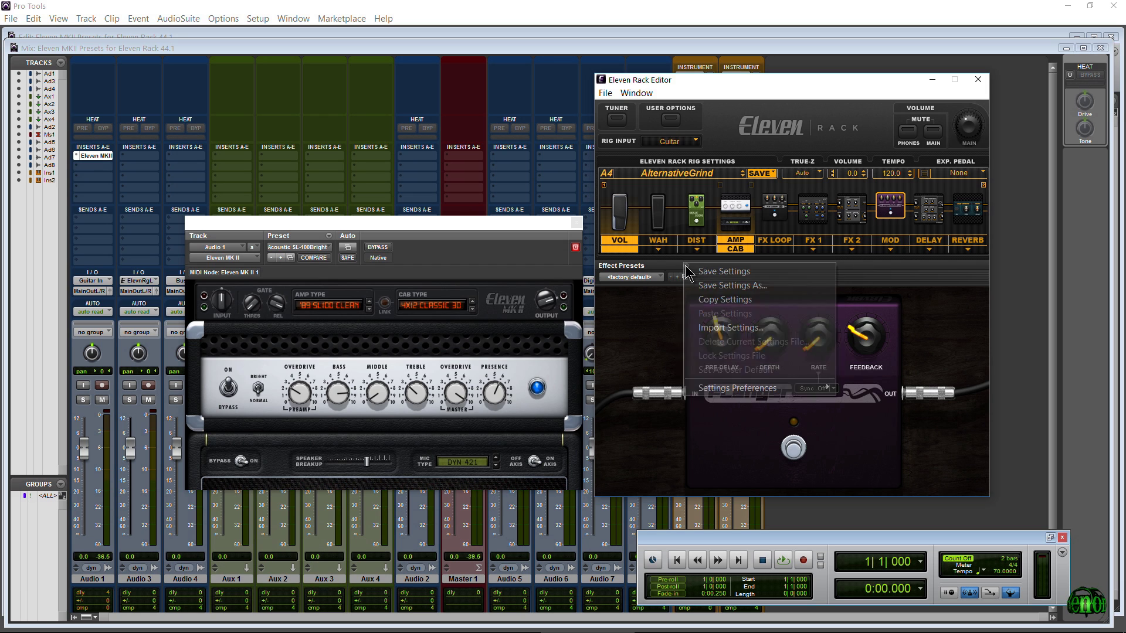
pyautogui.click(672, 336)
pyautogui.click(736, 217)
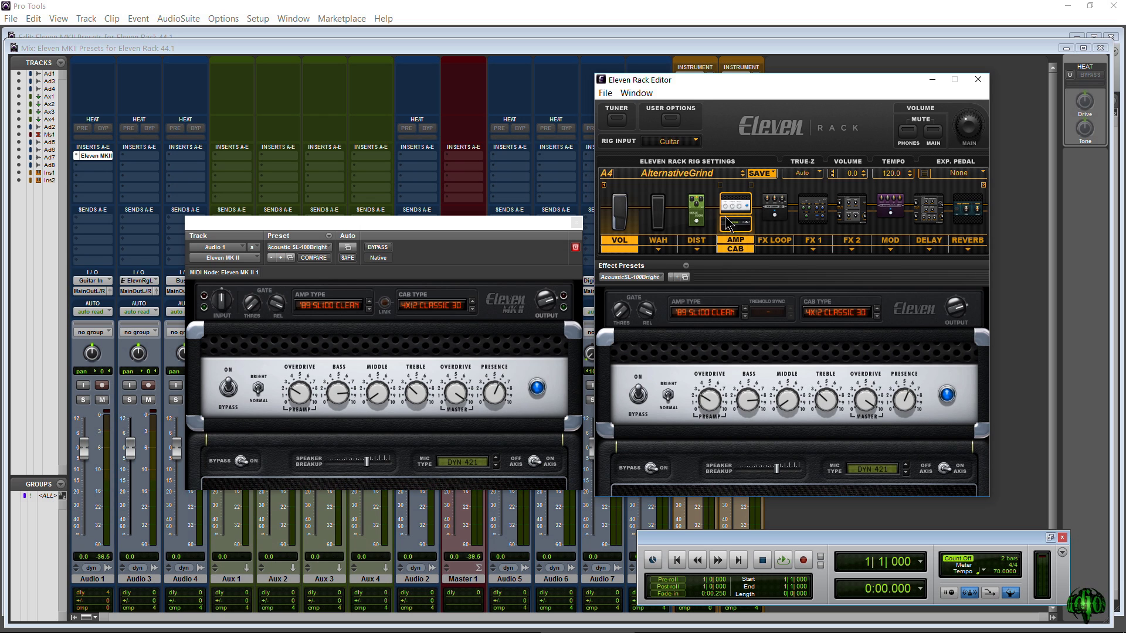
pyautogui.click(687, 268)
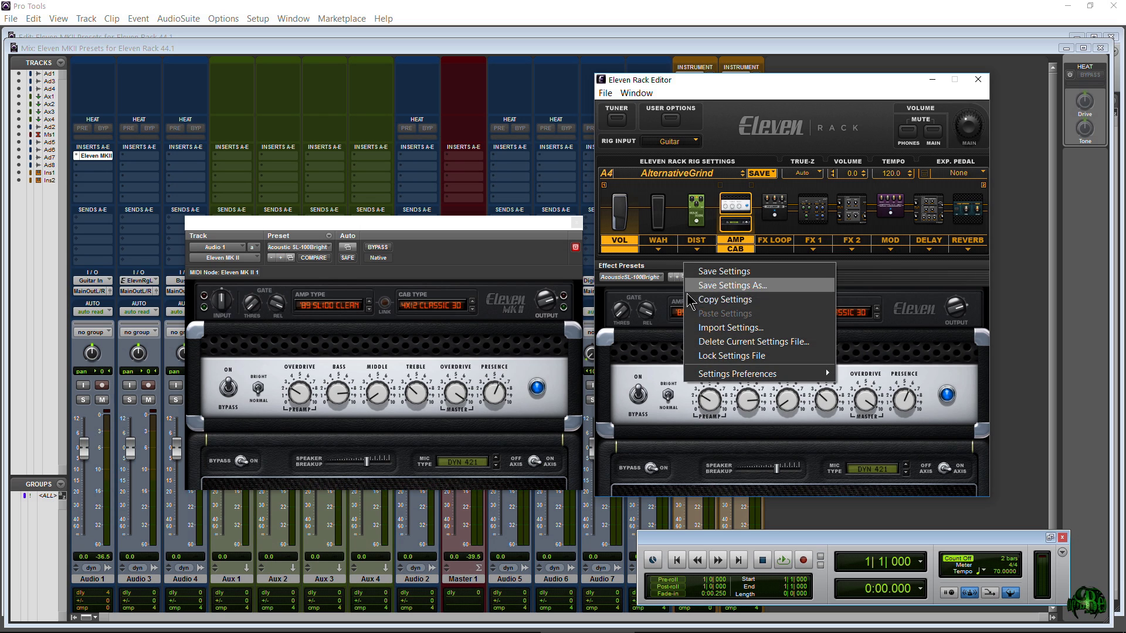
pyautogui.click(715, 398)
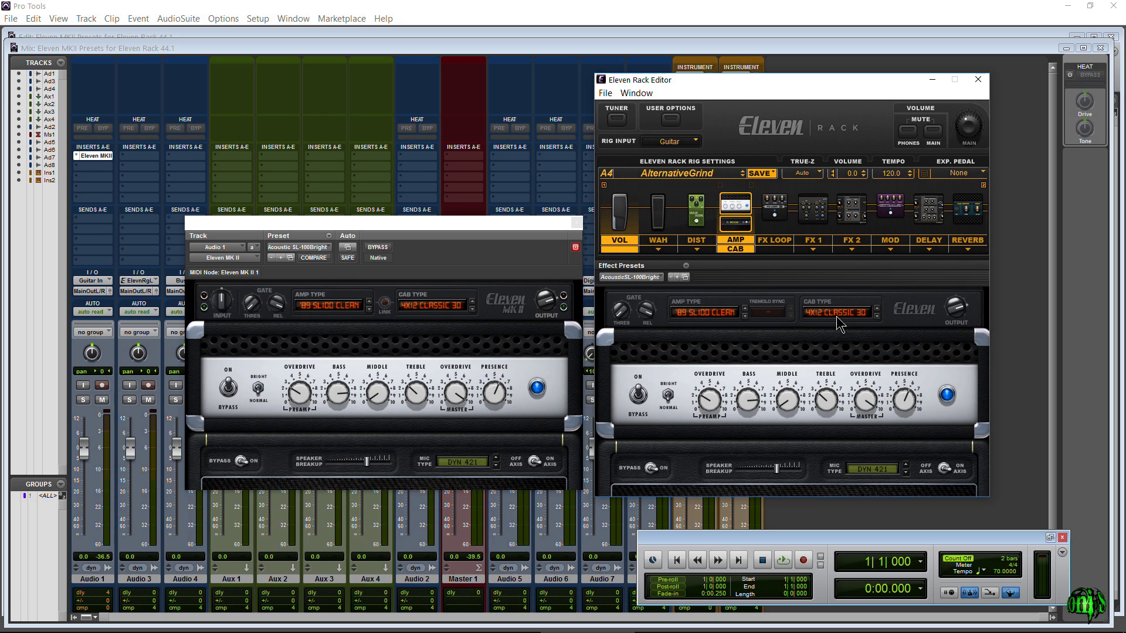
# Save the Eleven Rack amp settings as MY AWESOME AMP 11r in the ElevenAmpsCabs folder and check the effect preset list.
pyautogui.click(686, 266)
pyautogui.click(756, 287)
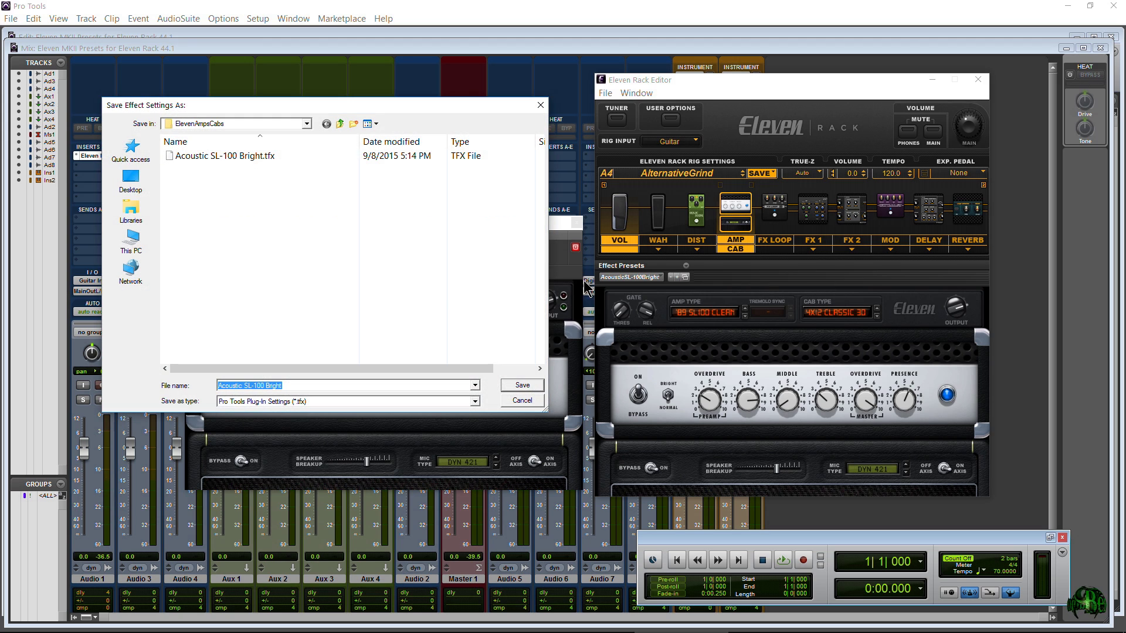
pyautogui.write('M')
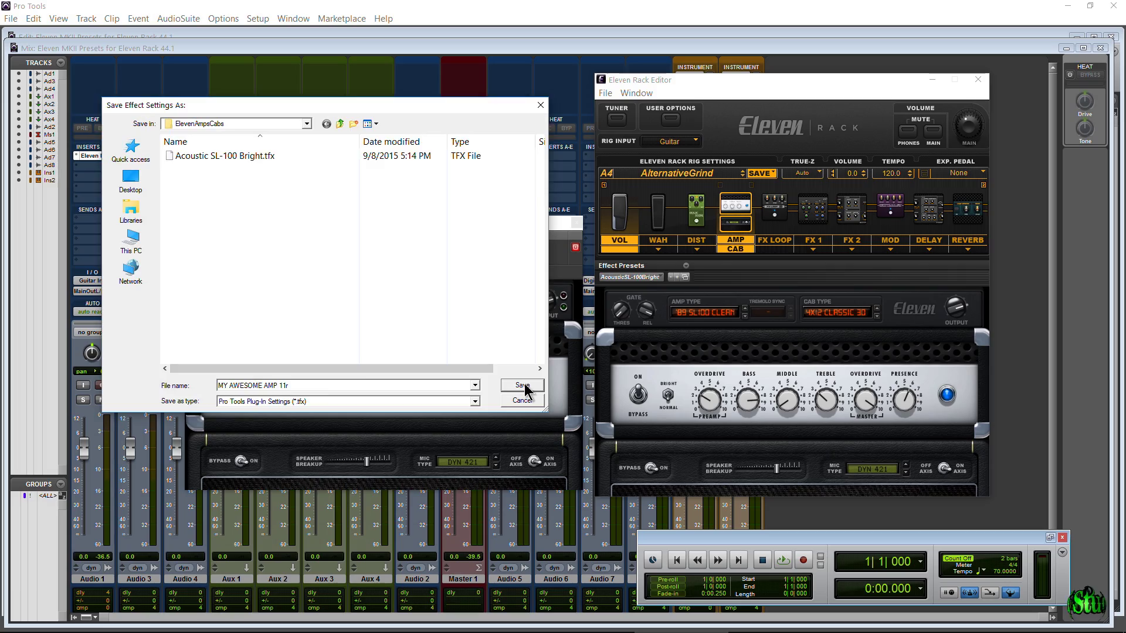
pyautogui.click(522, 384)
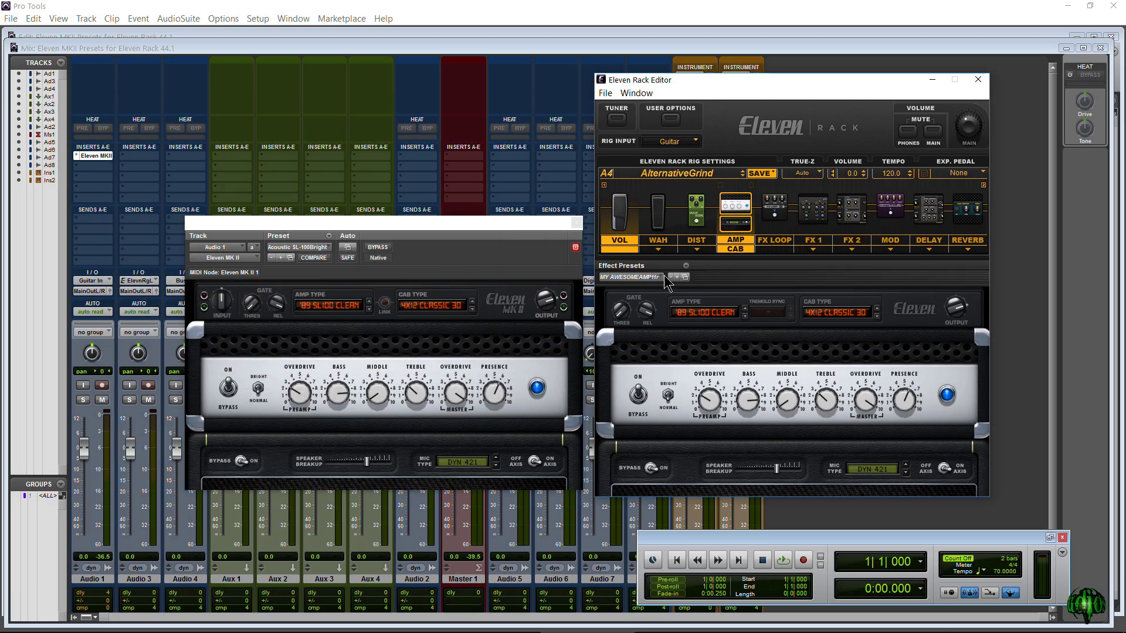
pyautogui.click(644, 277)
pyautogui.click(766, 277)
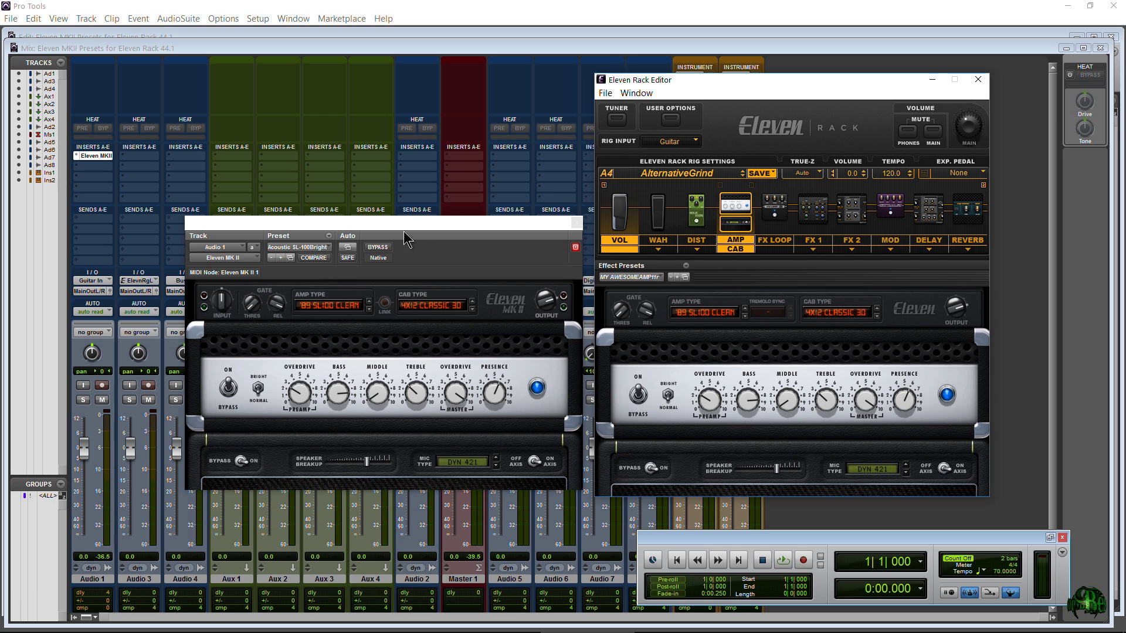
# Try to import MY AWESOME AMP 11r.tfx from the ElevenAmpsCabs folder into the Eleven MK II plug-in.
pyautogui.click(326, 236)
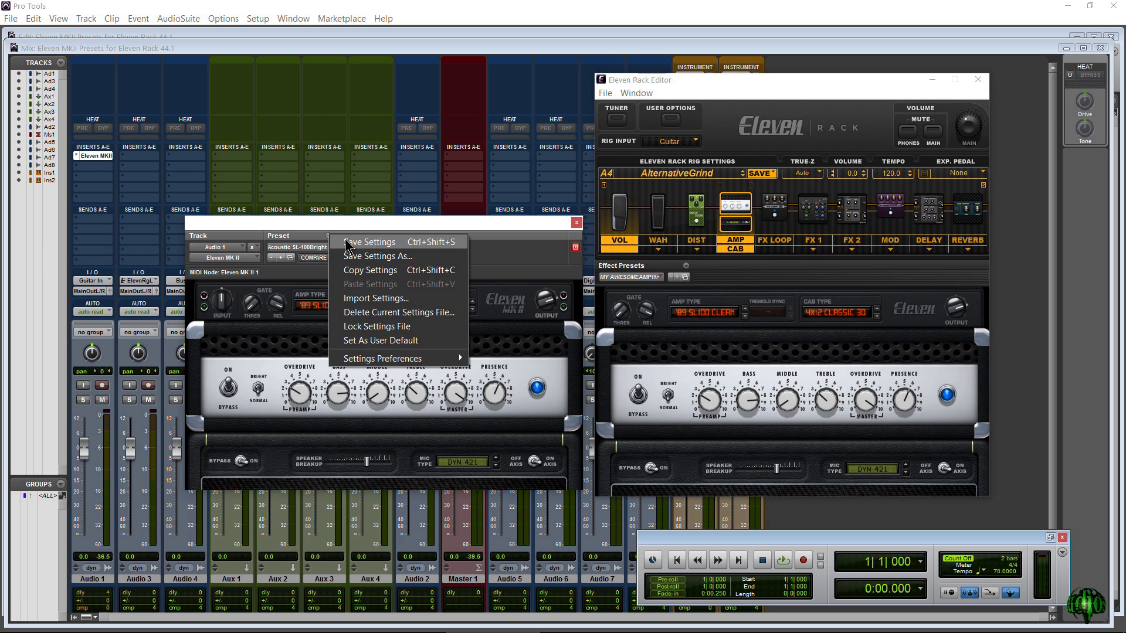
pyautogui.click(394, 299)
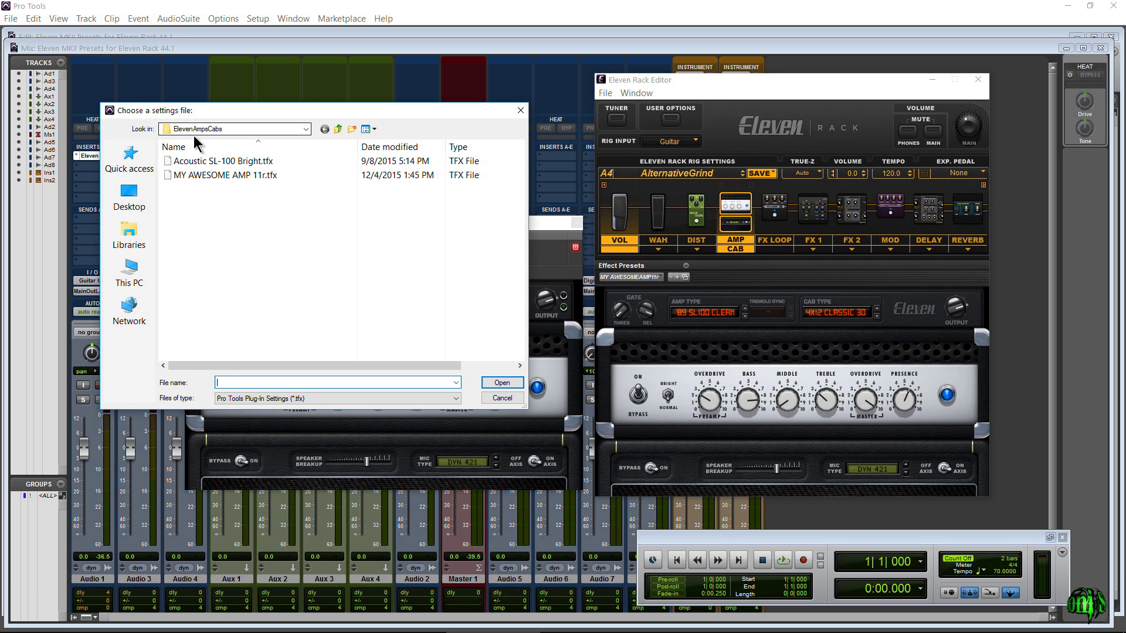
pyautogui.click(305, 129)
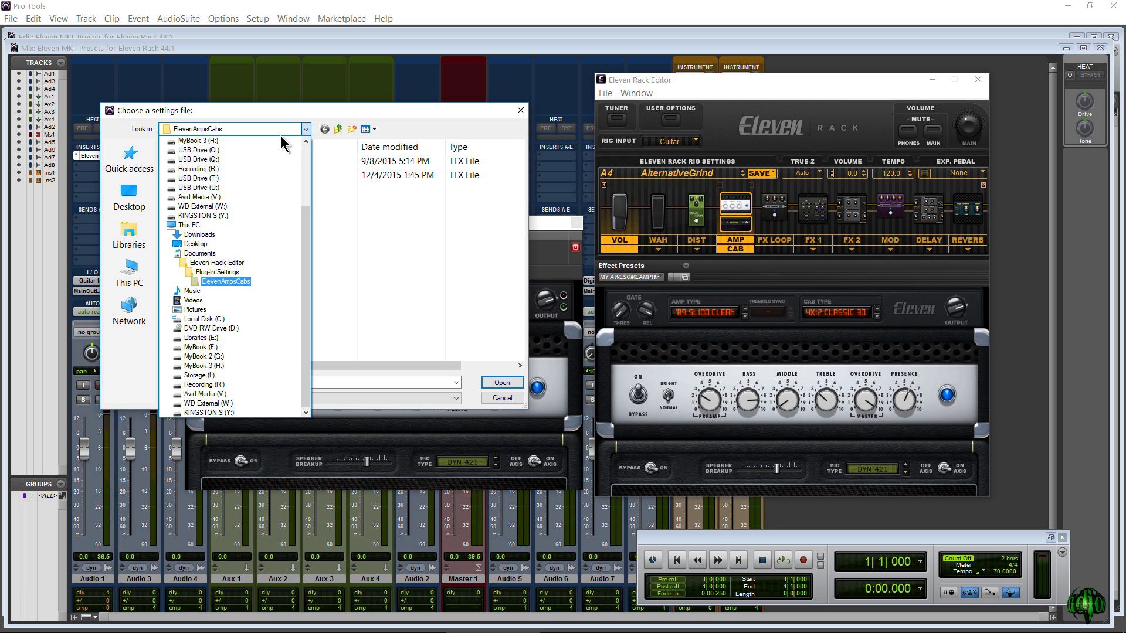
pyautogui.click(230, 281)
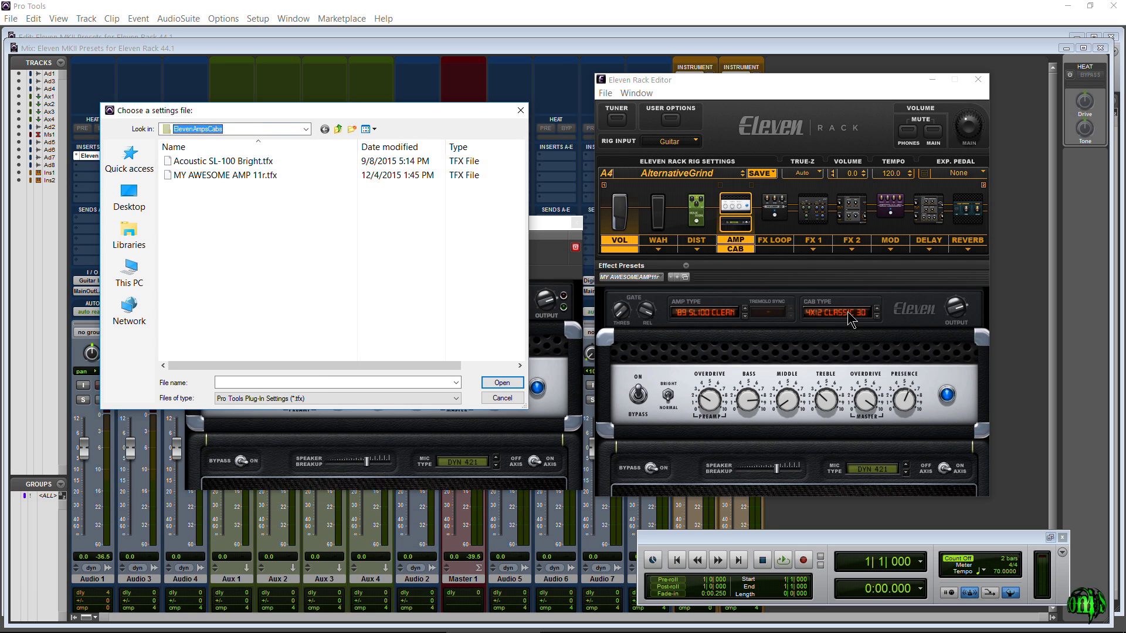
pyautogui.click(203, 176)
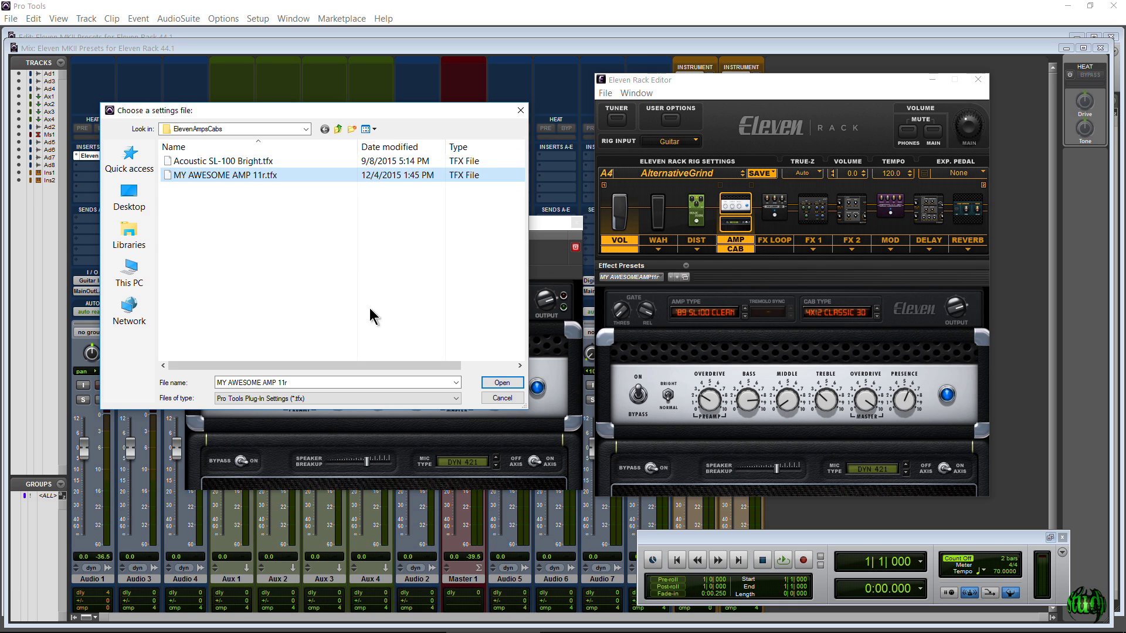
pyautogui.click(507, 383)
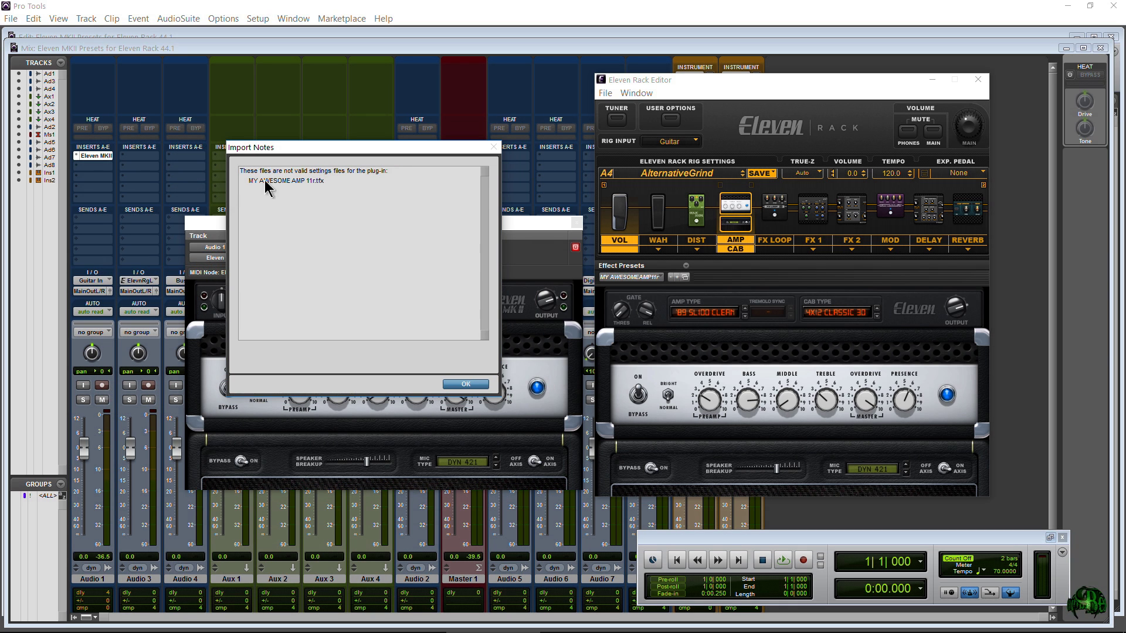
pyautogui.click(465, 384)
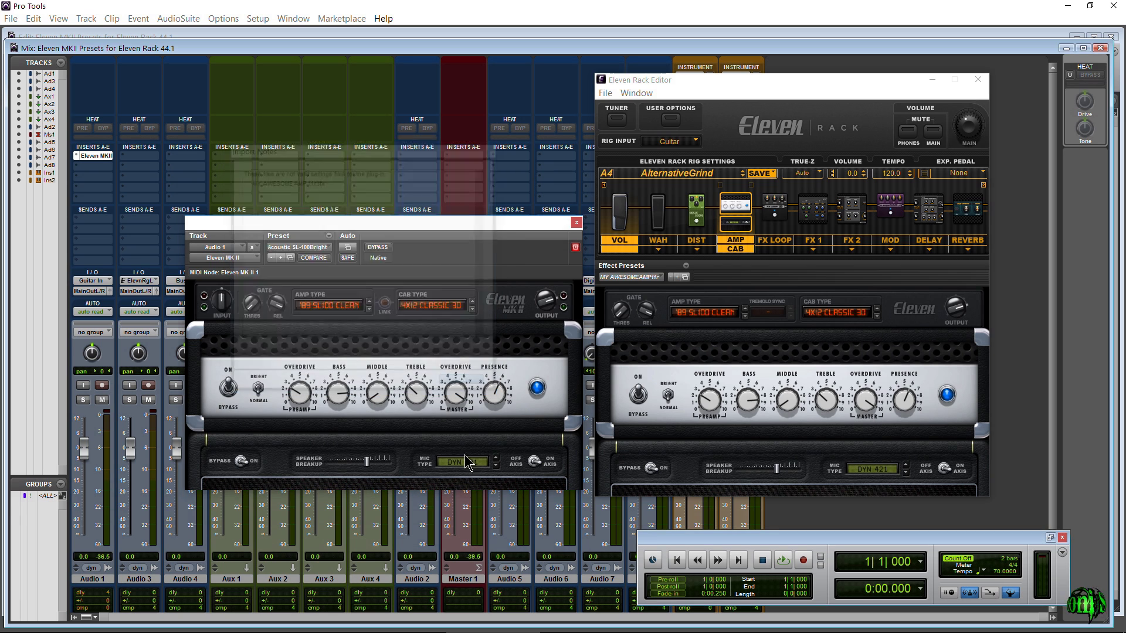
# Turn the Eleven Rack amp's Bass and master Overdrive knobs, and set the plug-in to amp '92 Treadplate Modern with cab 4x12 Classic 30.
pyautogui.click(746, 400)
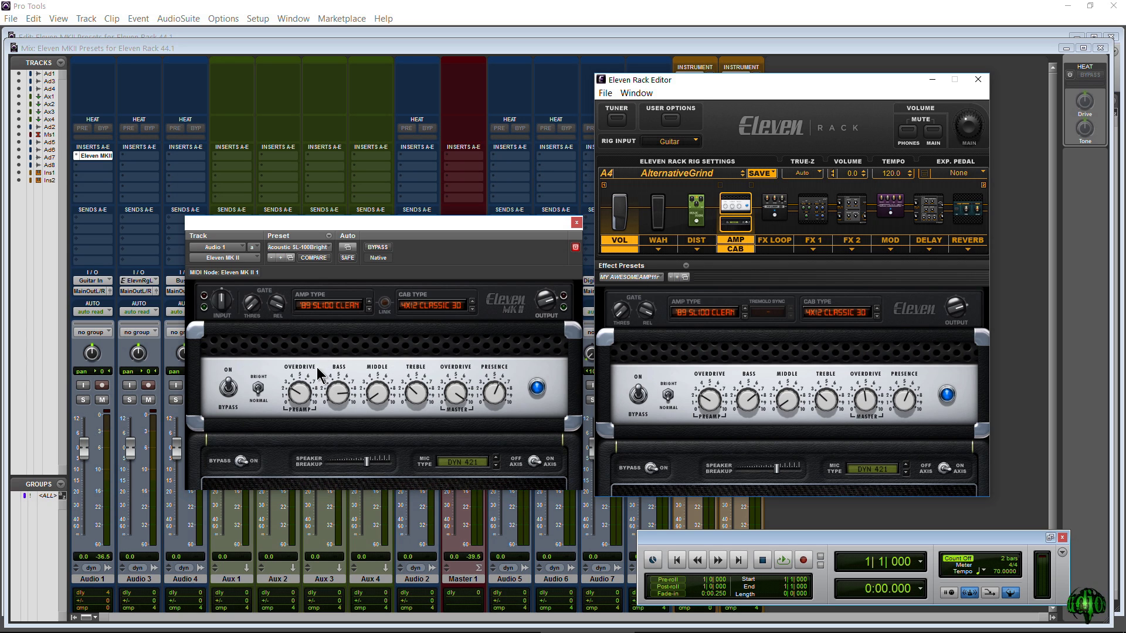
pyautogui.click(328, 306)
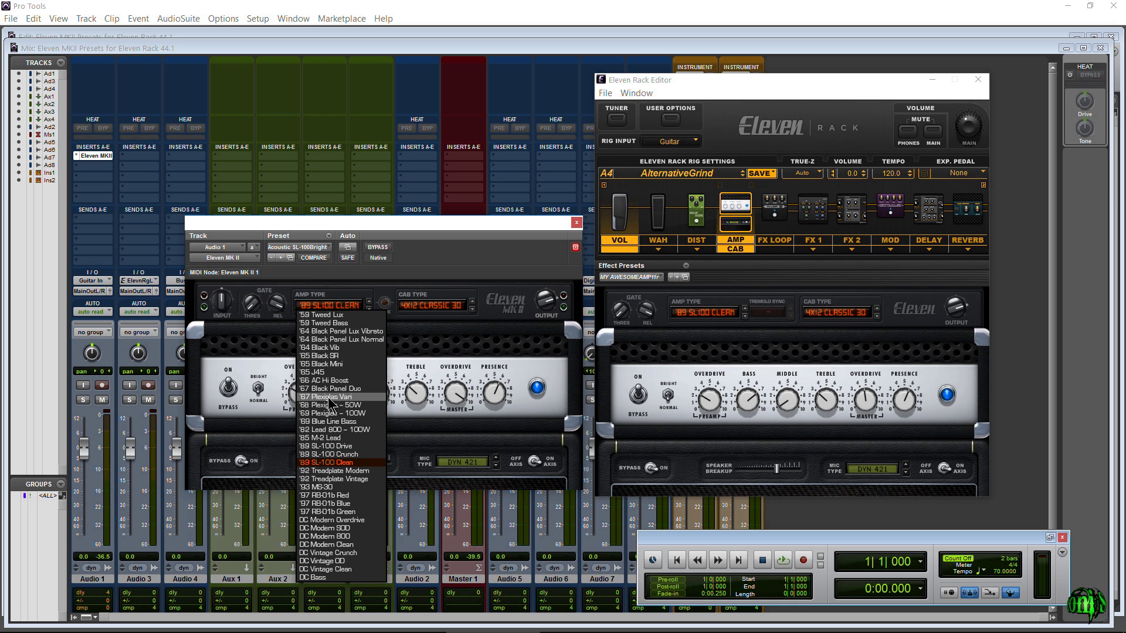
pyautogui.click(355, 471)
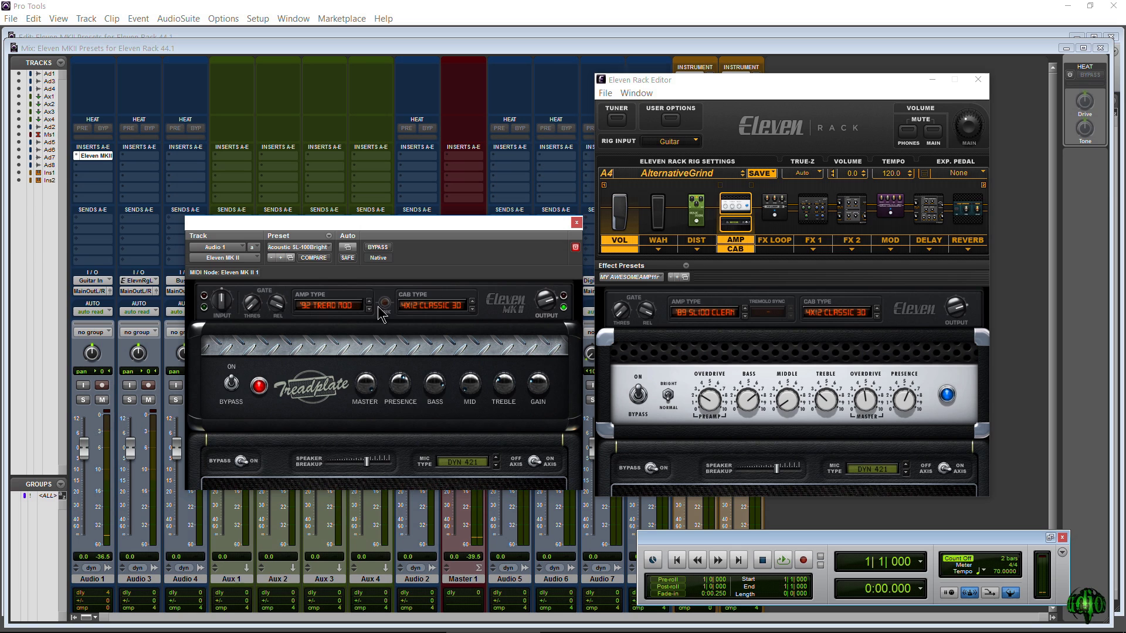
pyautogui.click(435, 307)
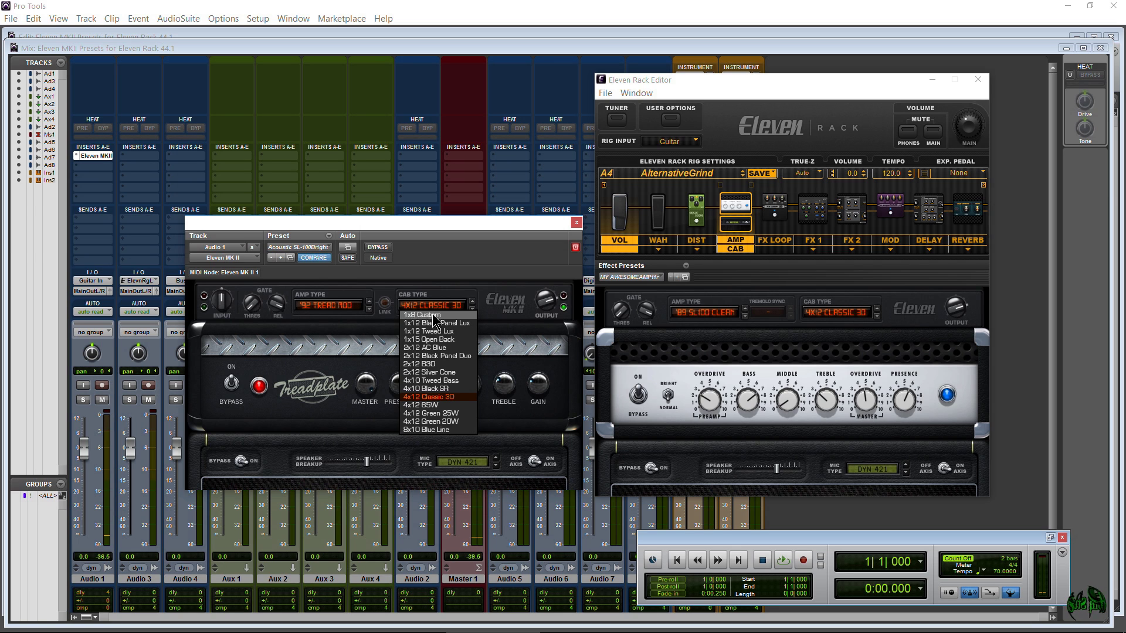
pyautogui.click(458, 398)
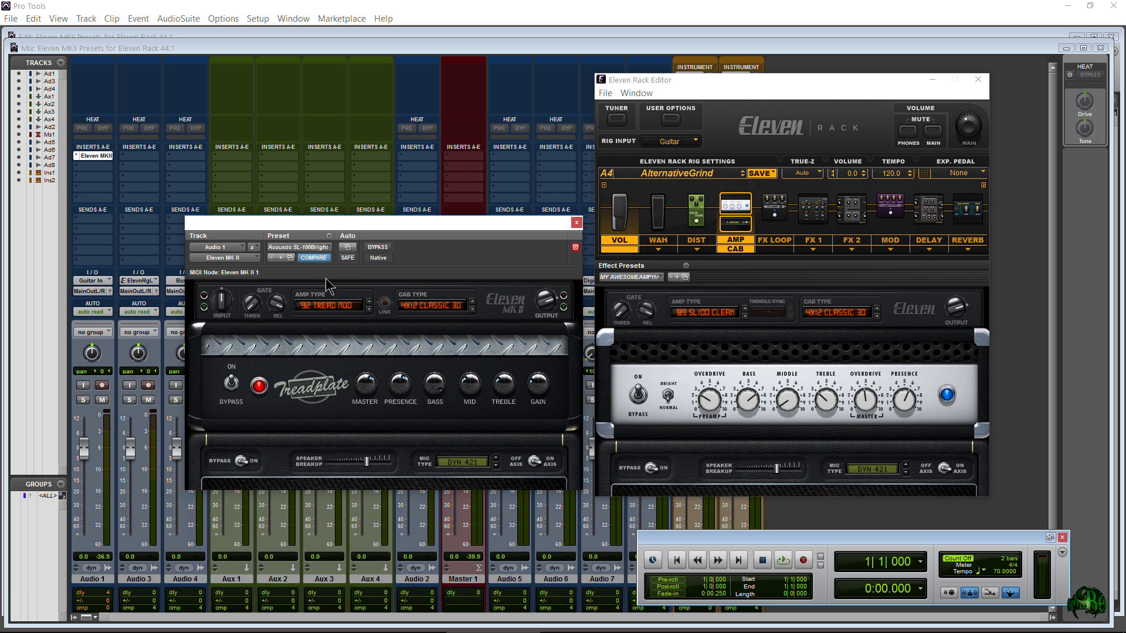
# Save the Eleven MK II plug-in settings as COOL in the Eleven folder.
pyautogui.click(326, 237)
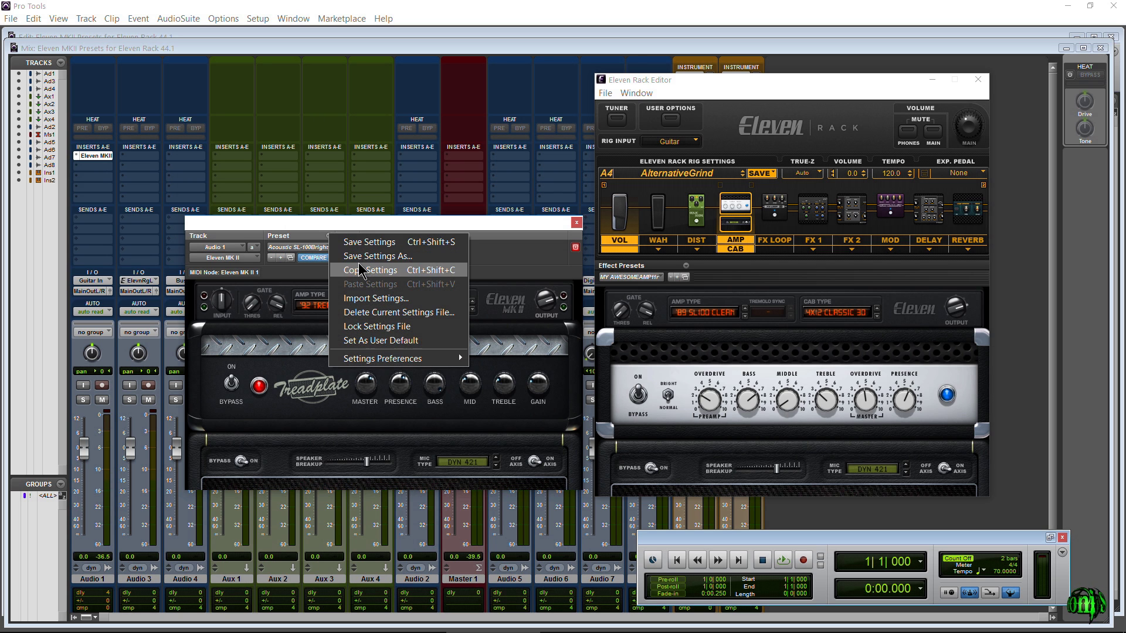
pyautogui.click(382, 256)
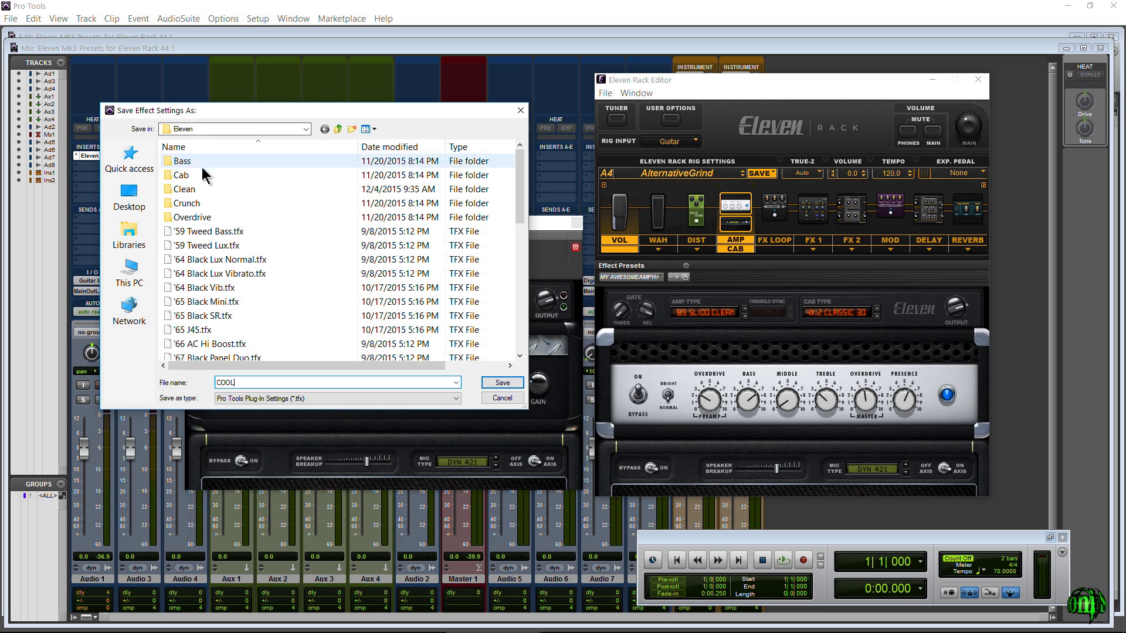
pyautogui.moveTo(519, 184); pyautogui.dragTo(527, 260)
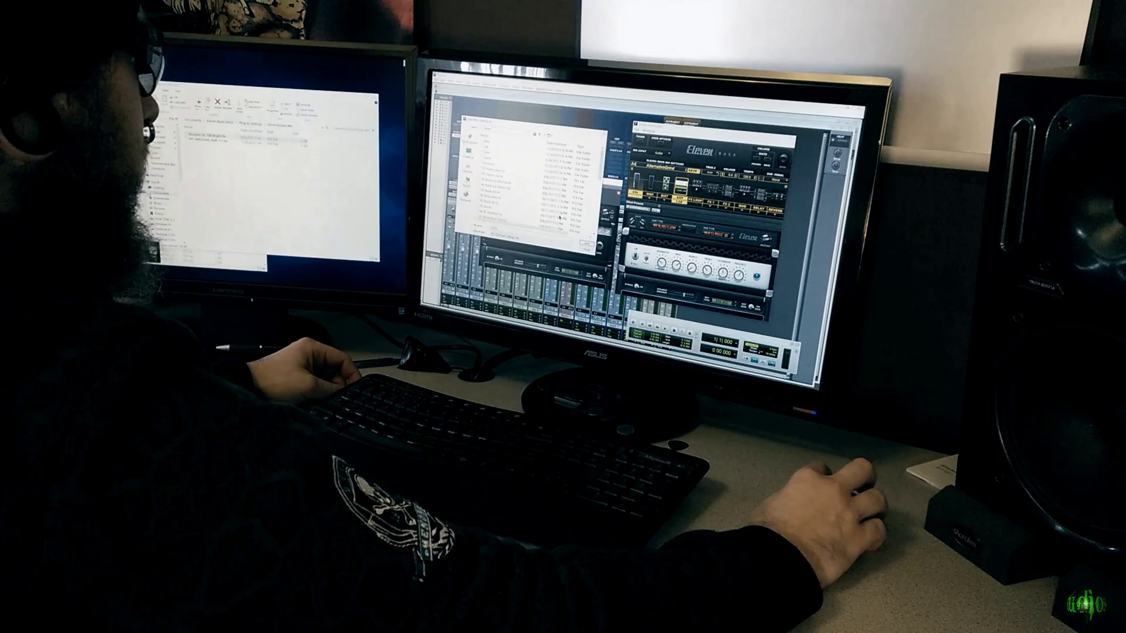
# Start importing settings into the Eleven Rack amp and browse through the Pro Tools folder in Documents to the Eleven settings folder.
pyautogui.click(642, 209)
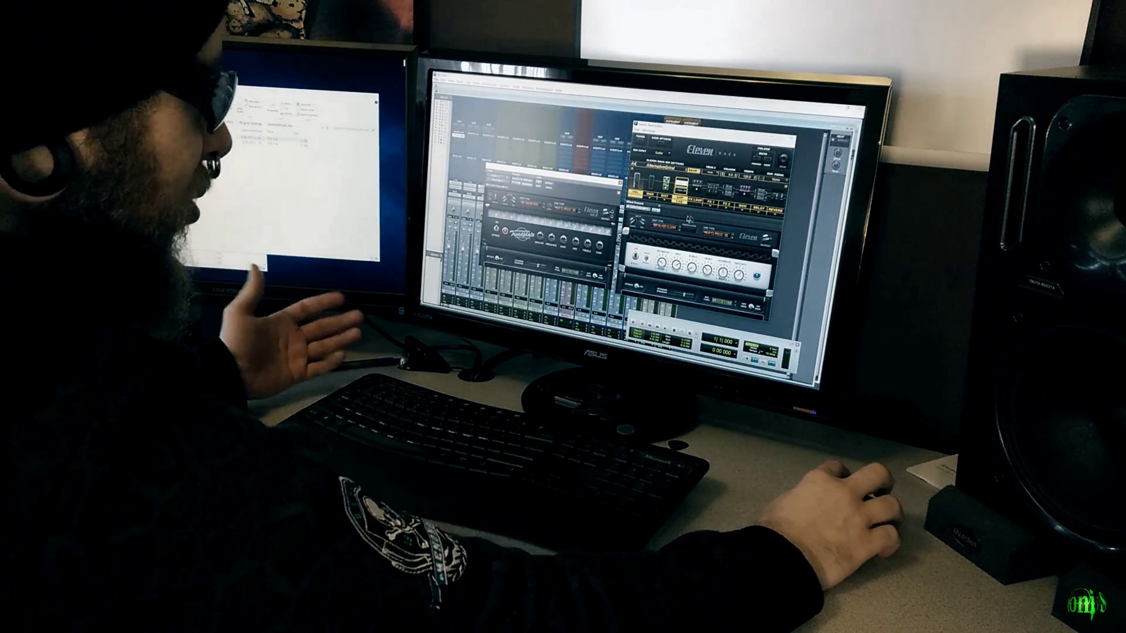
pyautogui.click(661, 208)
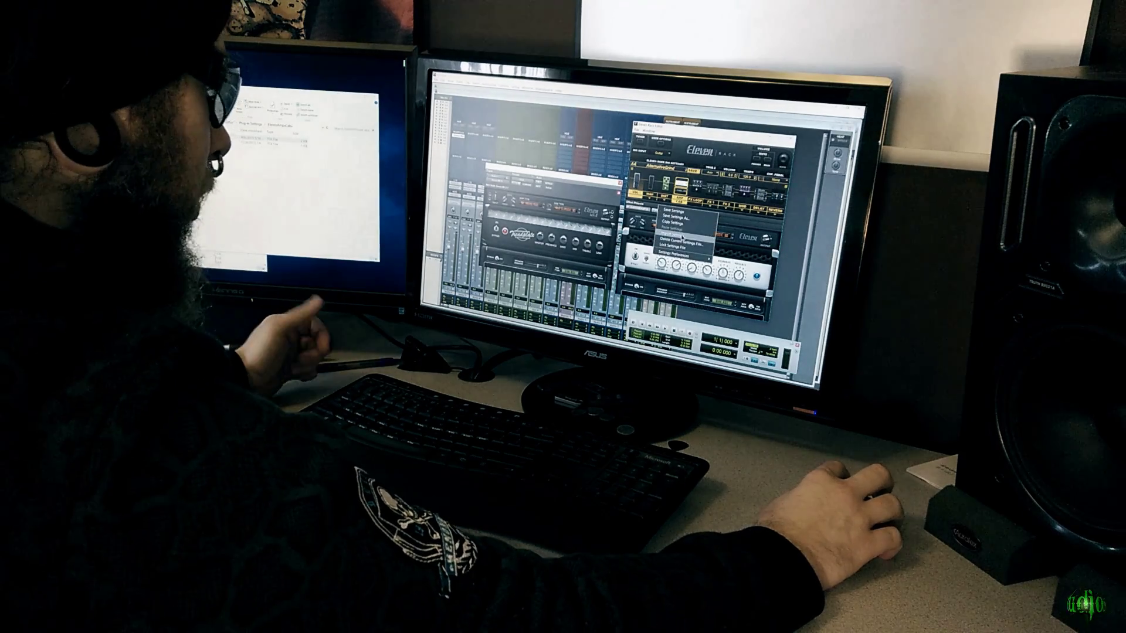
pyautogui.click(675, 217)
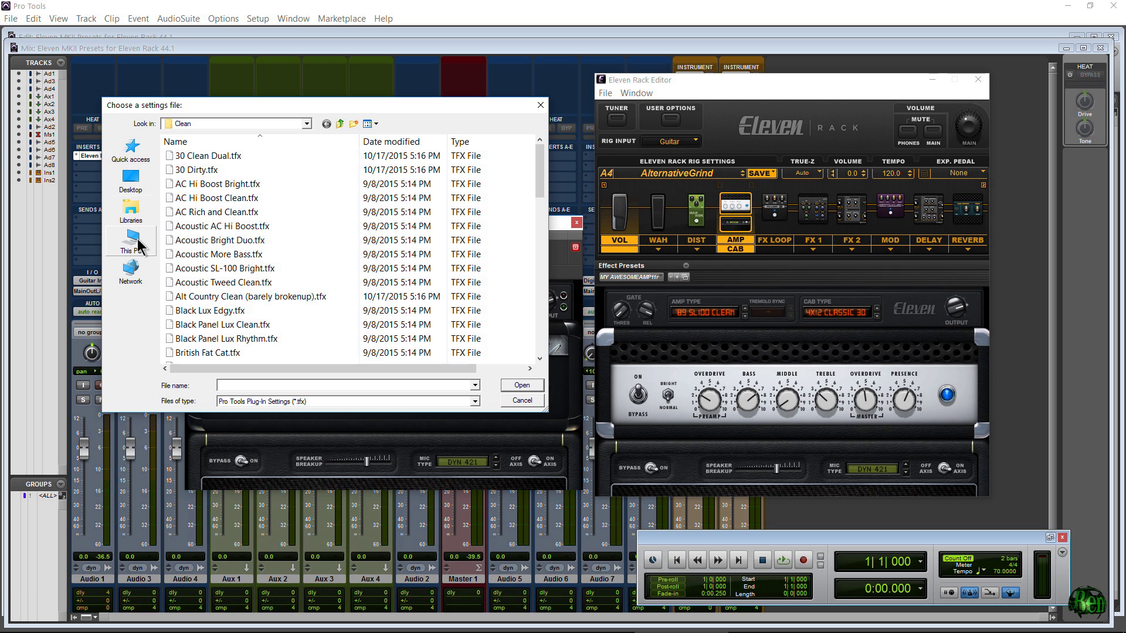
pyautogui.click(131, 239)
pyautogui.doubleClick(399, 173)
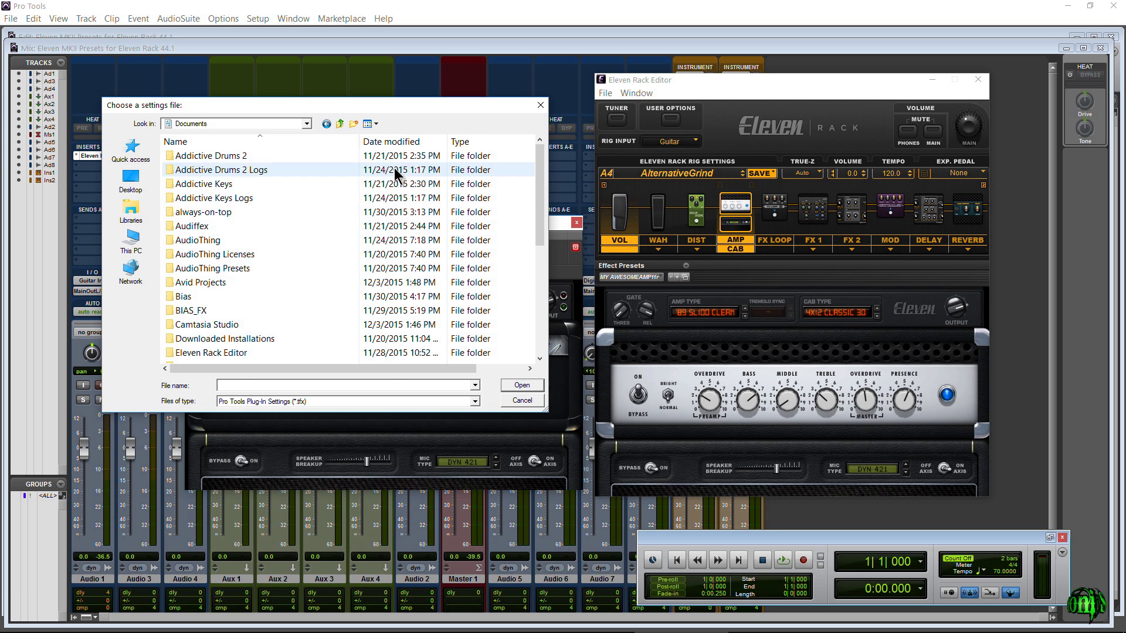
pyautogui.scroll(-6, 264, 282)
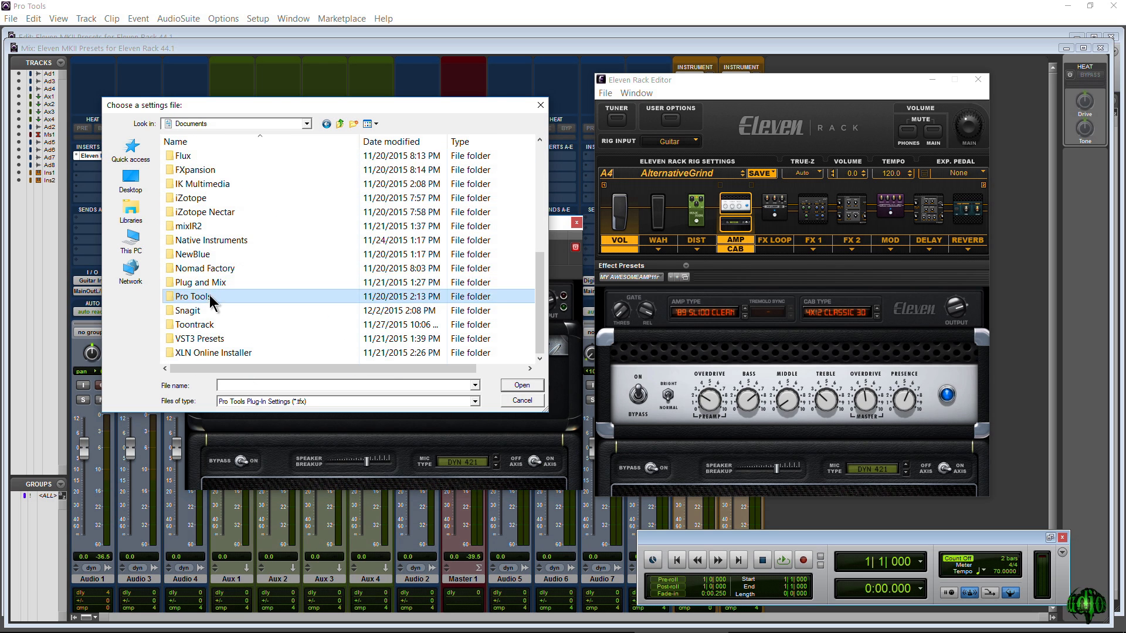
pyautogui.doubleClick(214, 296)
pyautogui.doubleClick(211, 227)
pyautogui.scroll(-8, 202, 254)
pyautogui.doubleClick(205, 254)
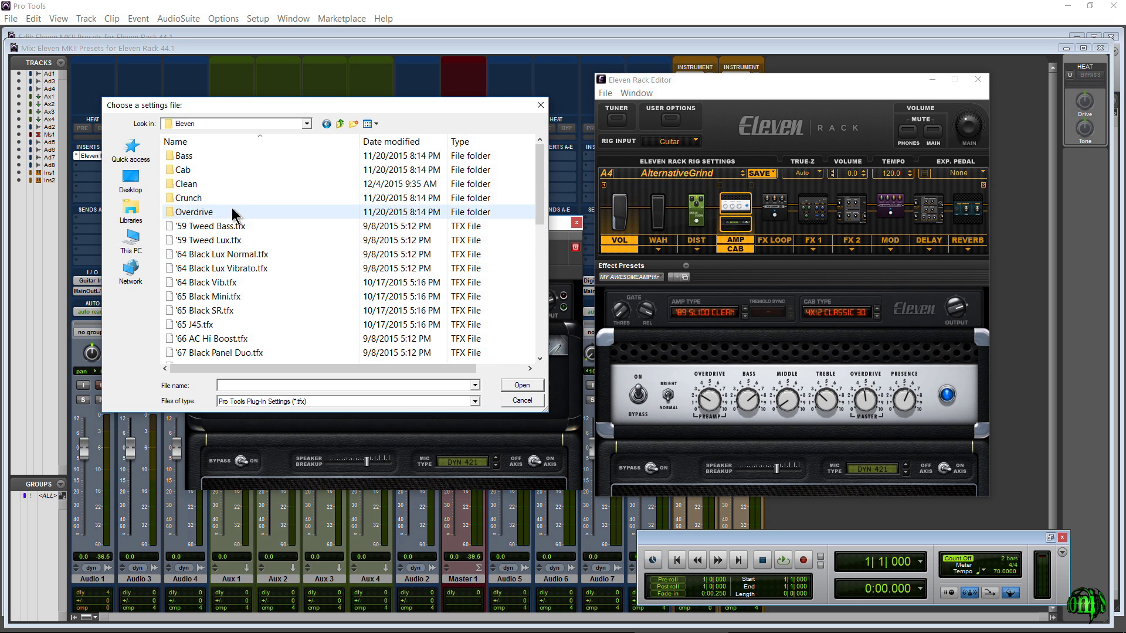
# Try to import COOL.tfx from the Eleven folder into the Eleven Rack amp.
pyautogui.scroll(-1, 542, 193)
pyautogui.moveTo(542, 194); pyautogui.dragTo(523, 294)
pyautogui.click(222, 284)
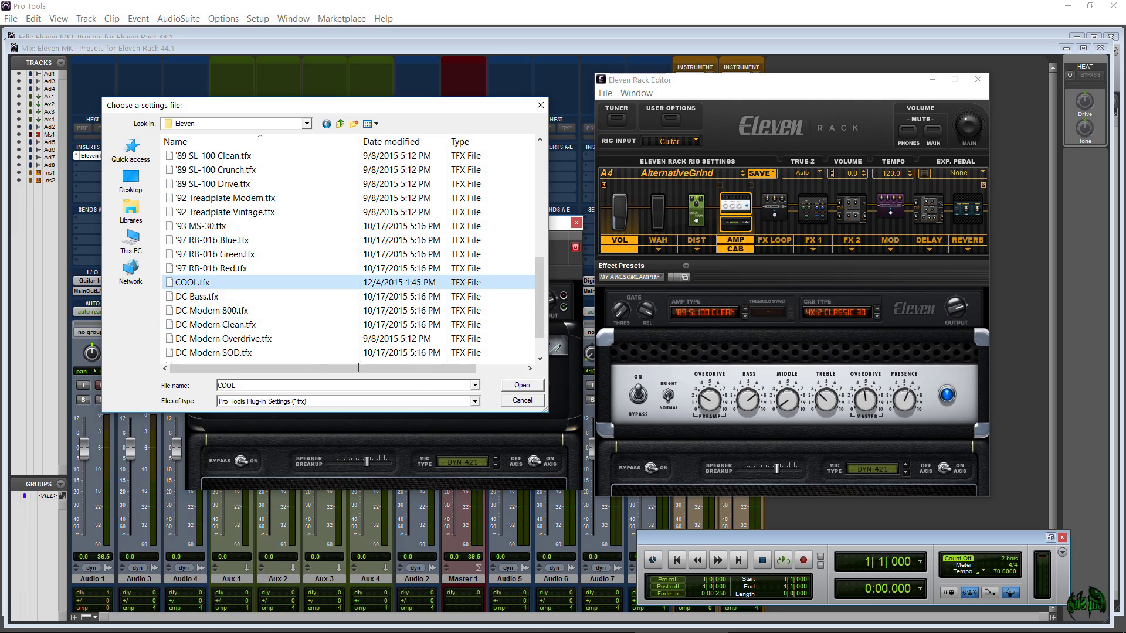
pyautogui.click(523, 386)
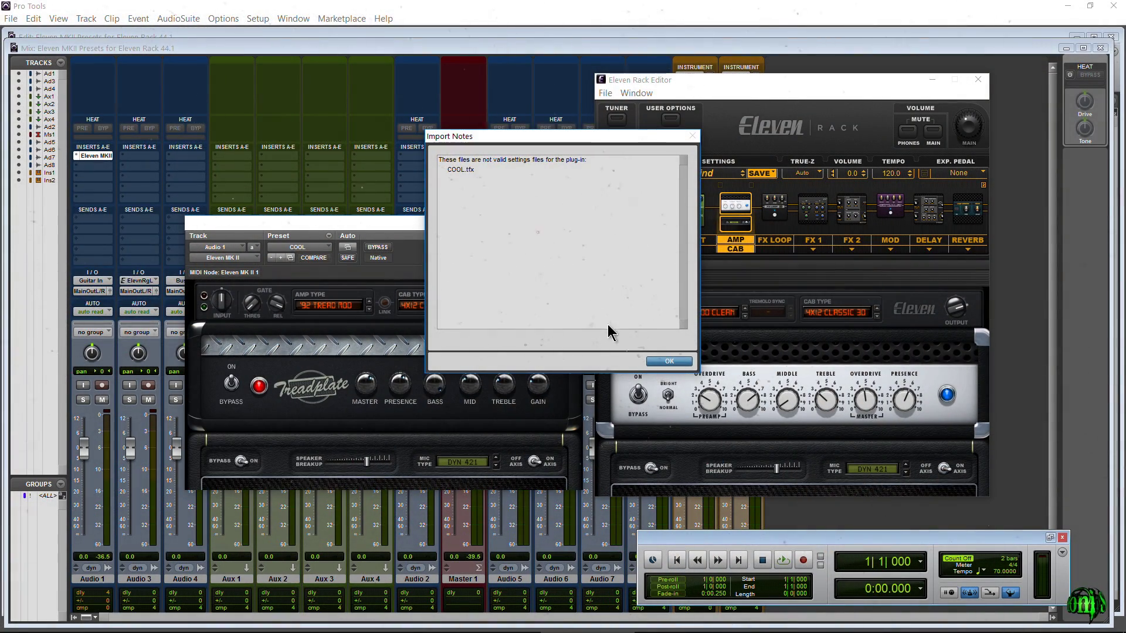
pyautogui.click(668, 361)
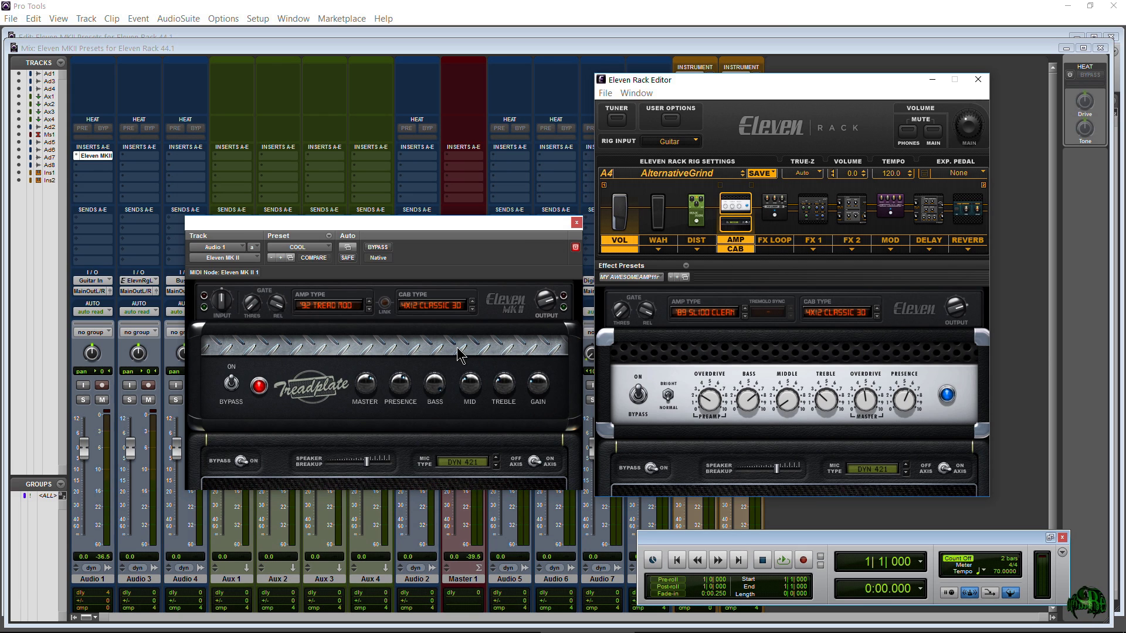
# Compare the Eleven MK II plug-in's preset list and its Crunch presets with the Eleven Rack amp's effect presets.
pyautogui.click(414, 393)
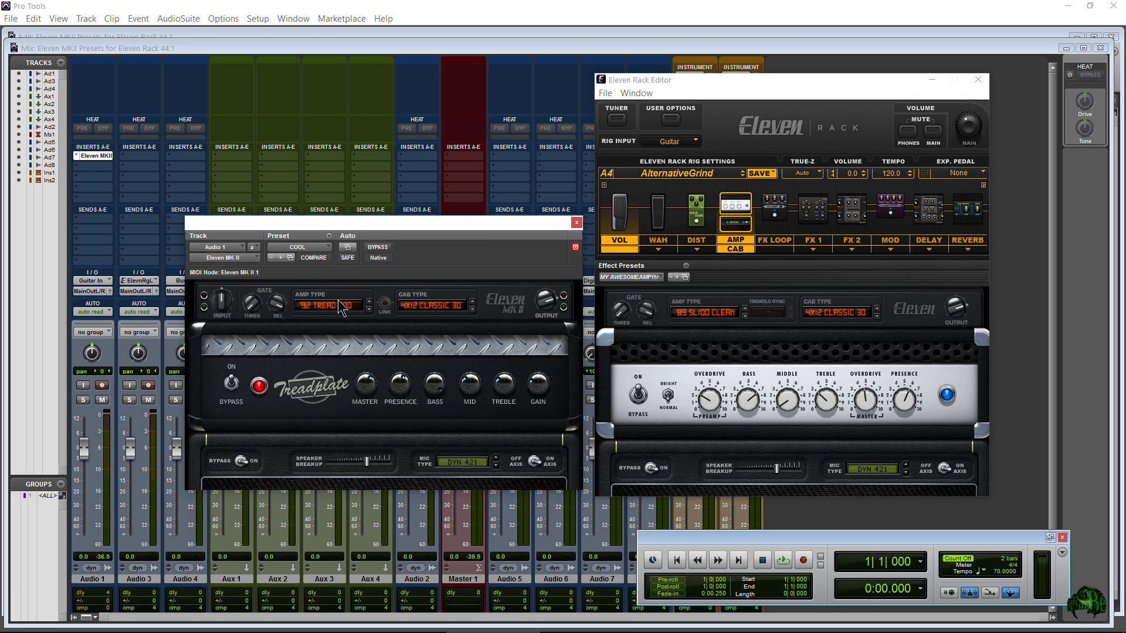
pyautogui.click(297, 246)
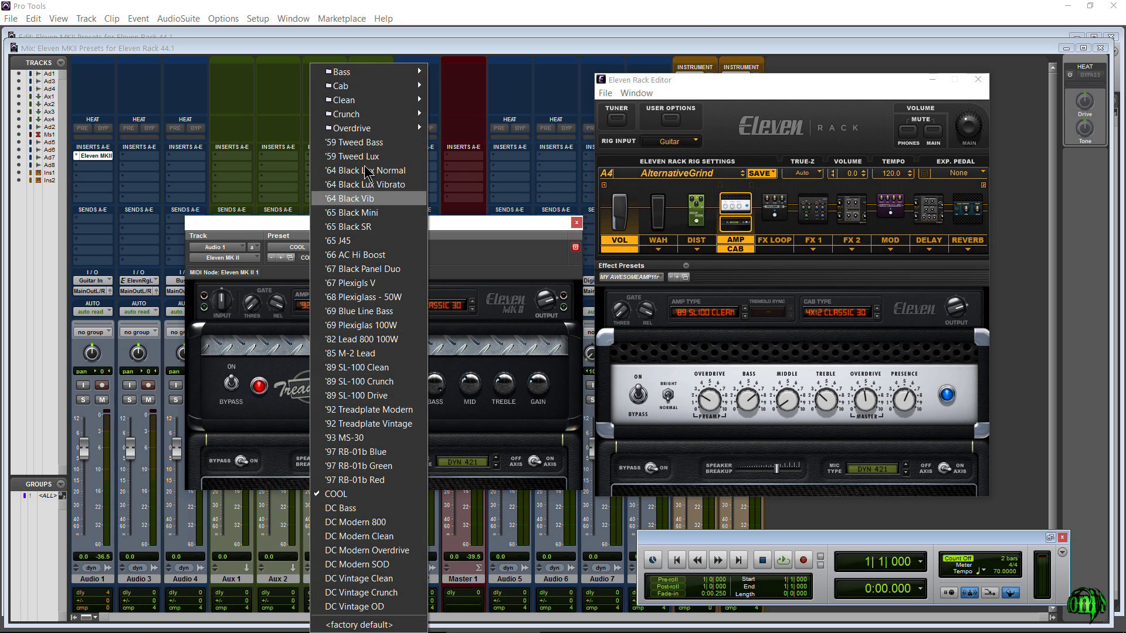
pyautogui.moveTo(346, 114)
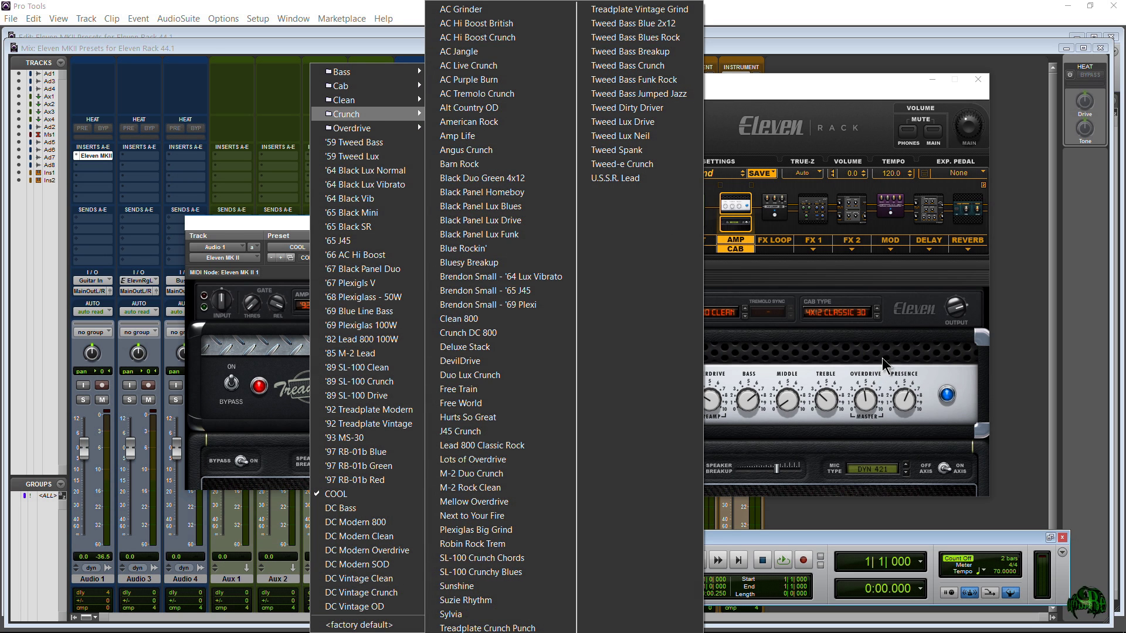
pyautogui.click(870, 414)
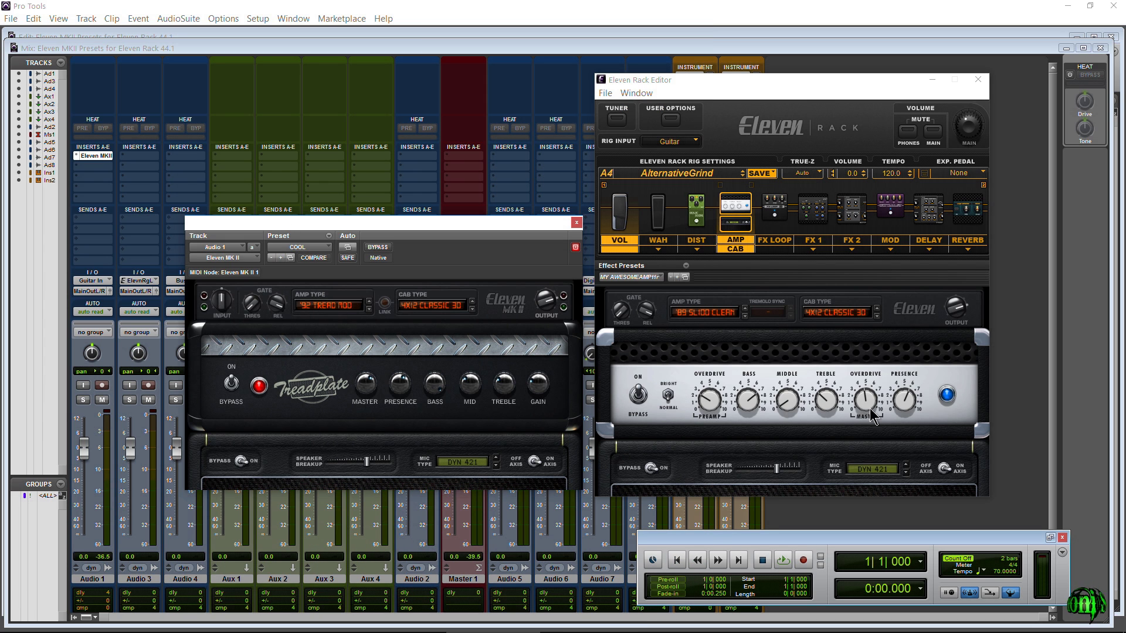
pyautogui.click(644, 282)
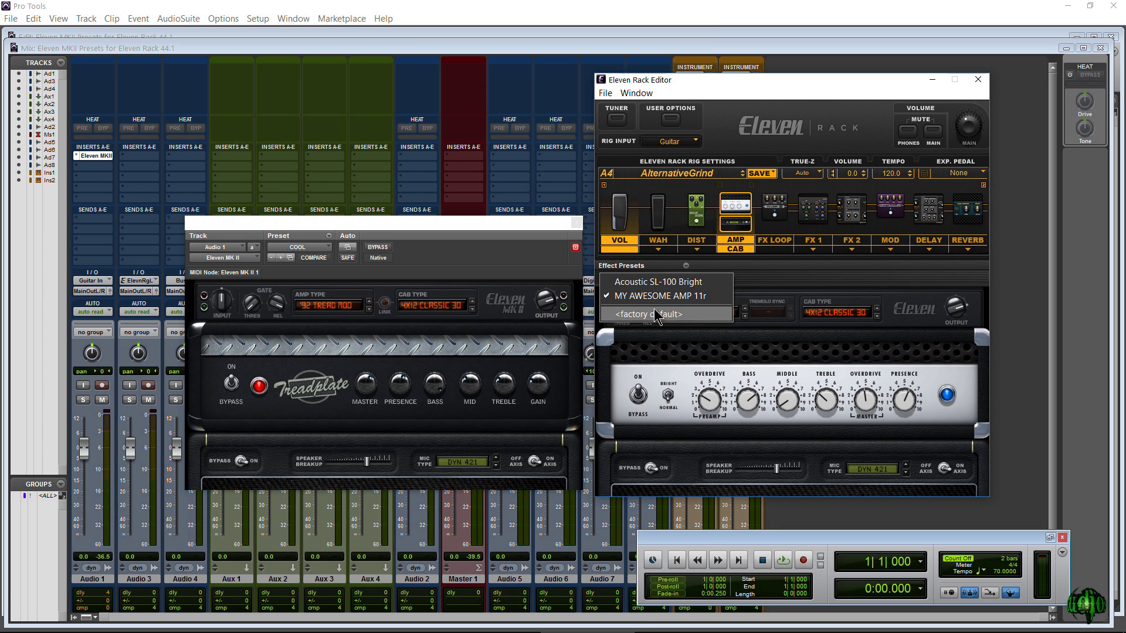
pyautogui.click(810, 291)
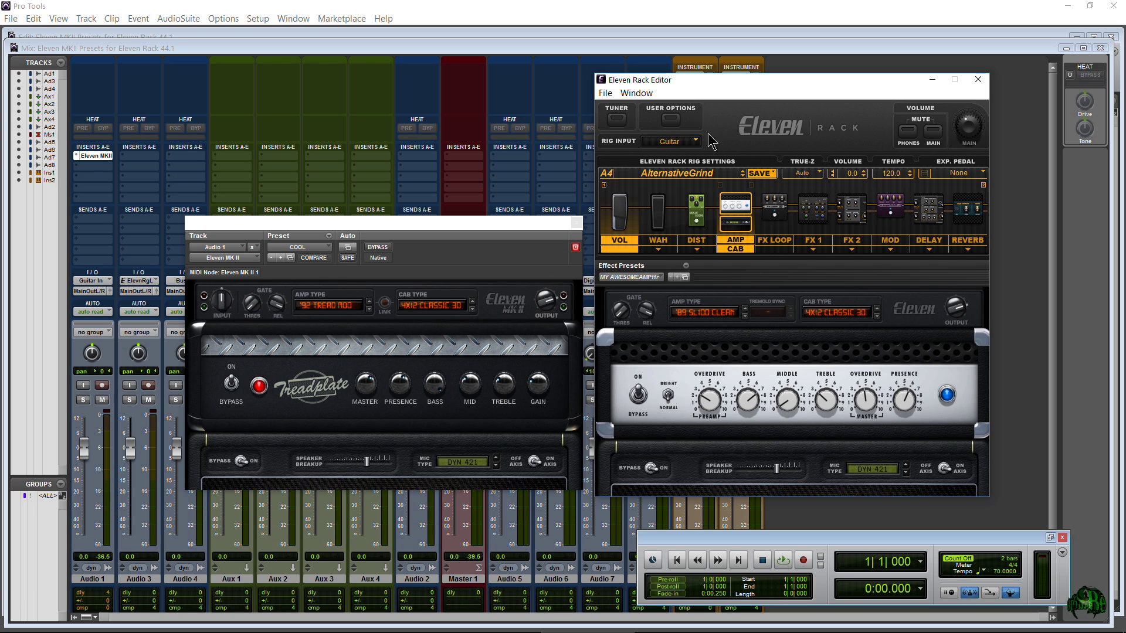
# Switch to File Explorer and delete Acoustic SL-100 Bright.tfx and MY AWESOME AMP 11r.tfx from ElevenAmpsCabs, checking the amp's effect preset list.
pyautogui.moveTo(691, 88); pyautogui.dragTo(734, 91)
pyautogui.moveTo(441, 226); pyautogui.dragTo(493, 238)
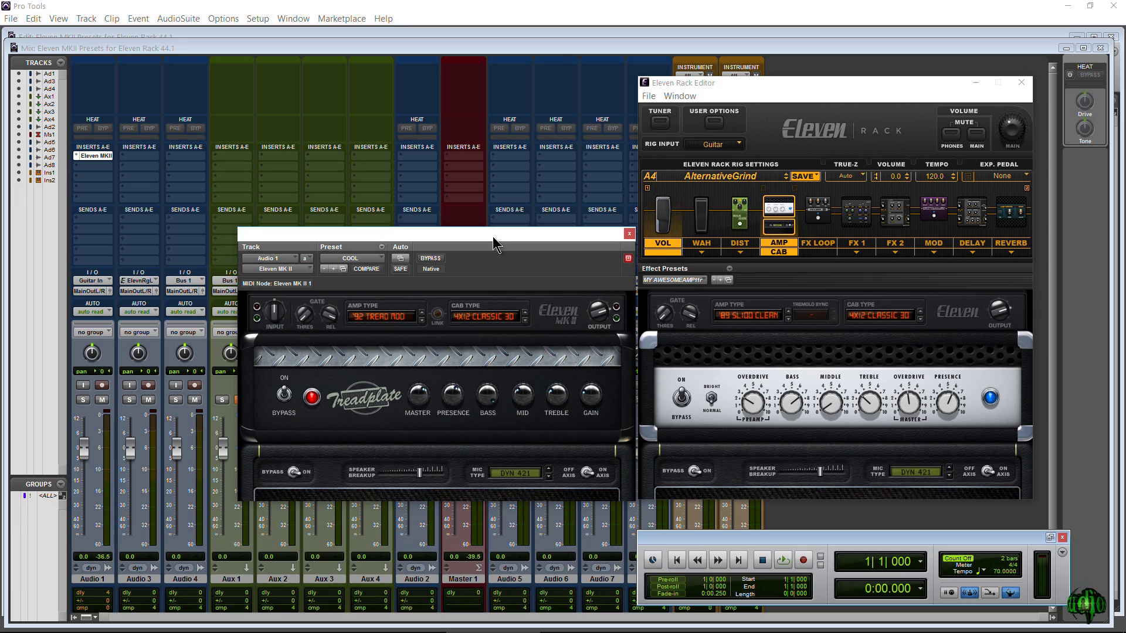
pyautogui.hotkey('alt', 'Tab')
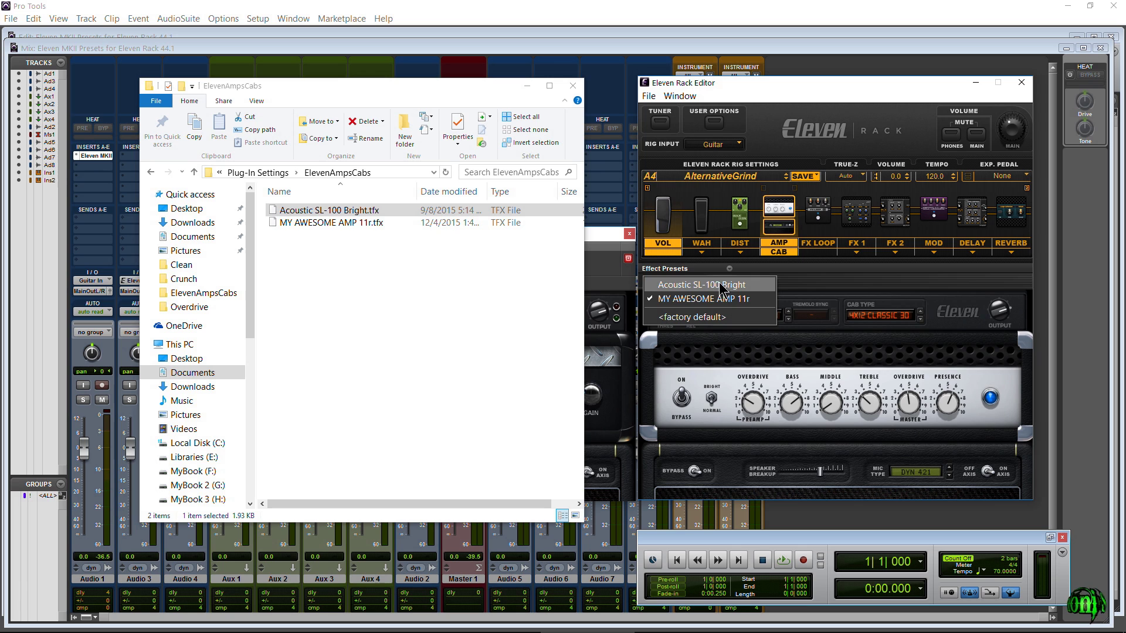
pyautogui.click(358, 223)
pyautogui.click(322, 223)
pyautogui.moveTo(312, 223); pyautogui.dragTo(373, 225)
pyautogui.click(366, 122)
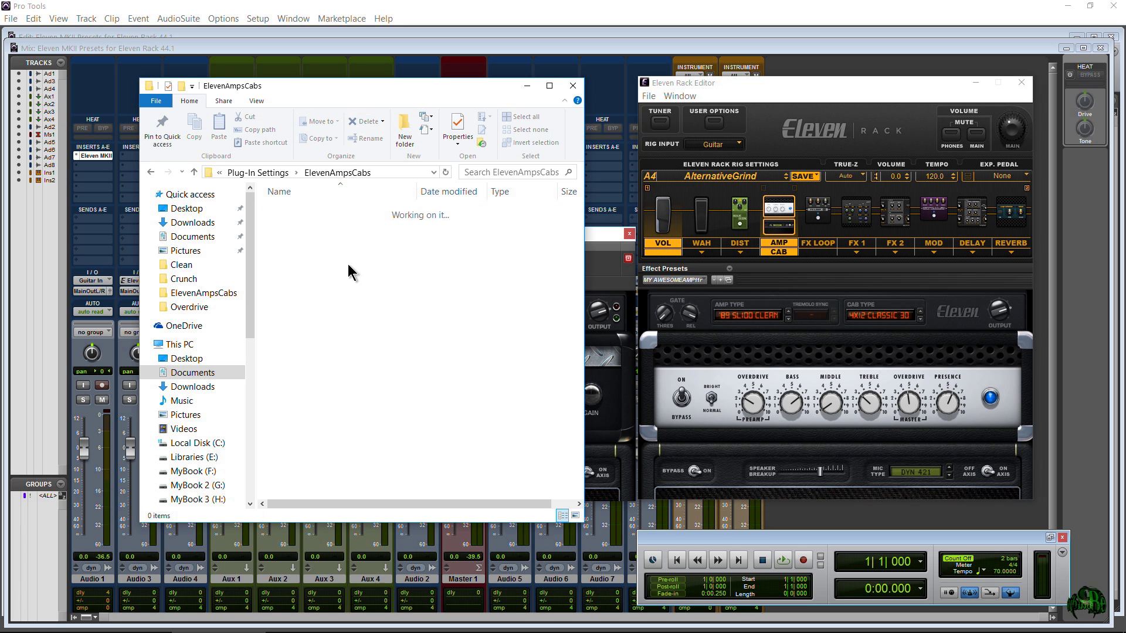
pyautogui.click(698, 287)
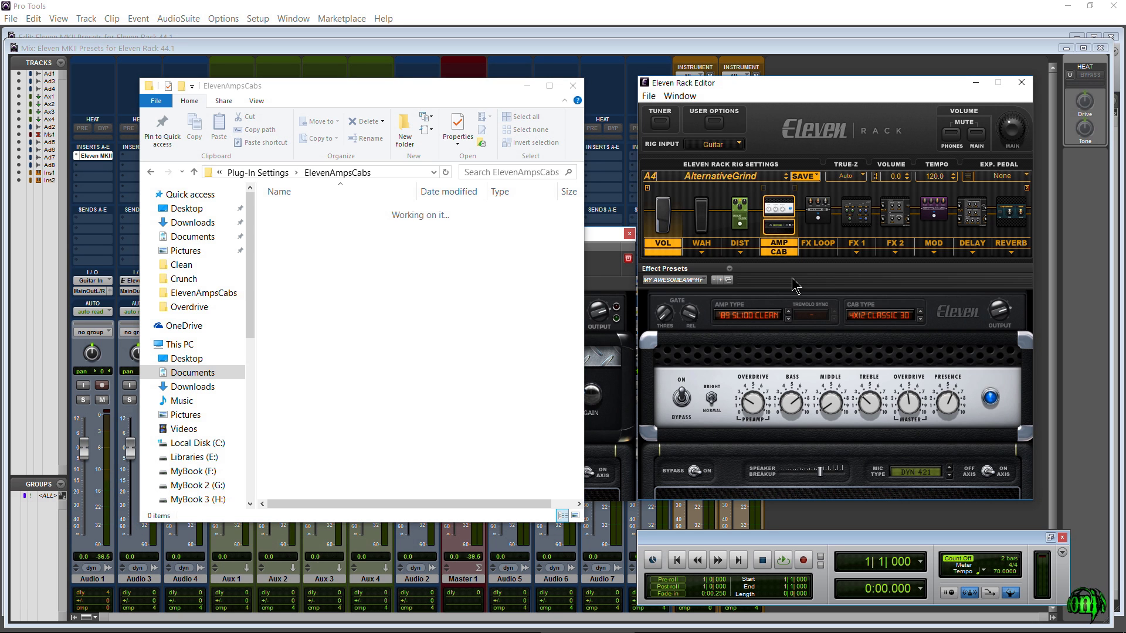
# Spread out the ElevenAmpsCabs, Eleven Rack Editor and plug-in windows, and bring up the Pro Tools Eleven settings folder.
pyautogui.moveTo(381, 88); pyautogui.dragTo(481, 99)
pyautogui.moveTo(743, 83); pyautogui.dragTo(826, 80)
pyautogui.moveTo(514, 104); pyautogui.dragTo(674, 103)
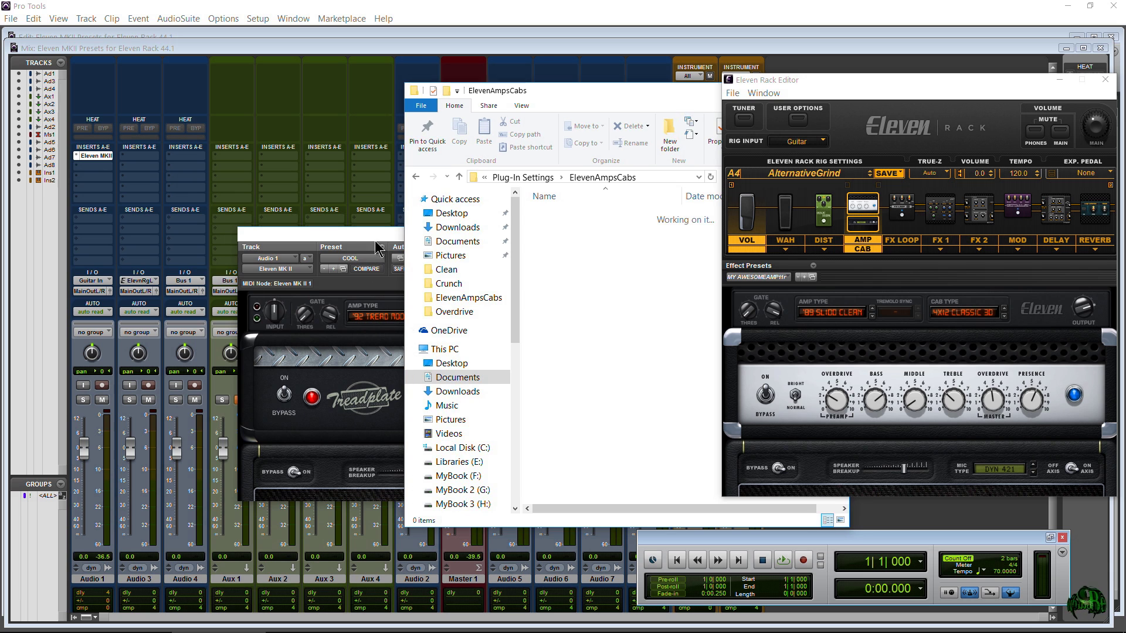
pyautogui.click(345, 261)
pyautogui.moveTo(345, 261); pyautogui.dragTo(312, 251)
pyautogui.hotkey('alt', 'Tab')
pyautogui.moveTo(535, 106); pyautogui.dragTo(505, 108)
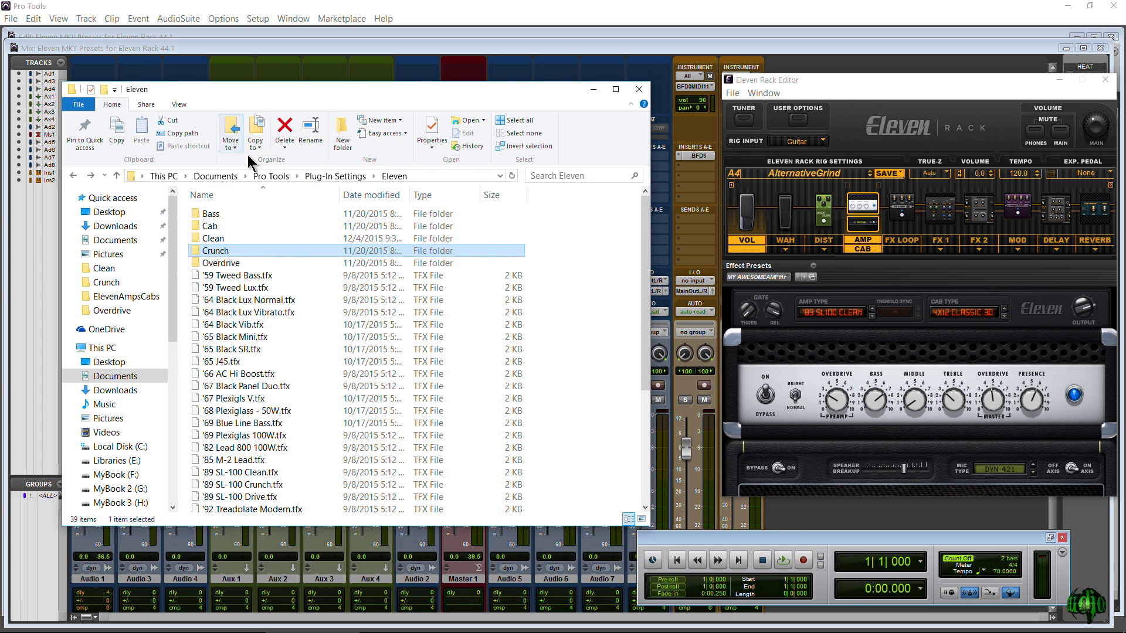
# Move Robin Rock Trem.tfx from the Eleven folder's Crunch subfolder into the ElevenAmpsCabs folder.
pyautogui.scroll(-5, 289, 381)
pyautogui.scroll(5, 272, 395)
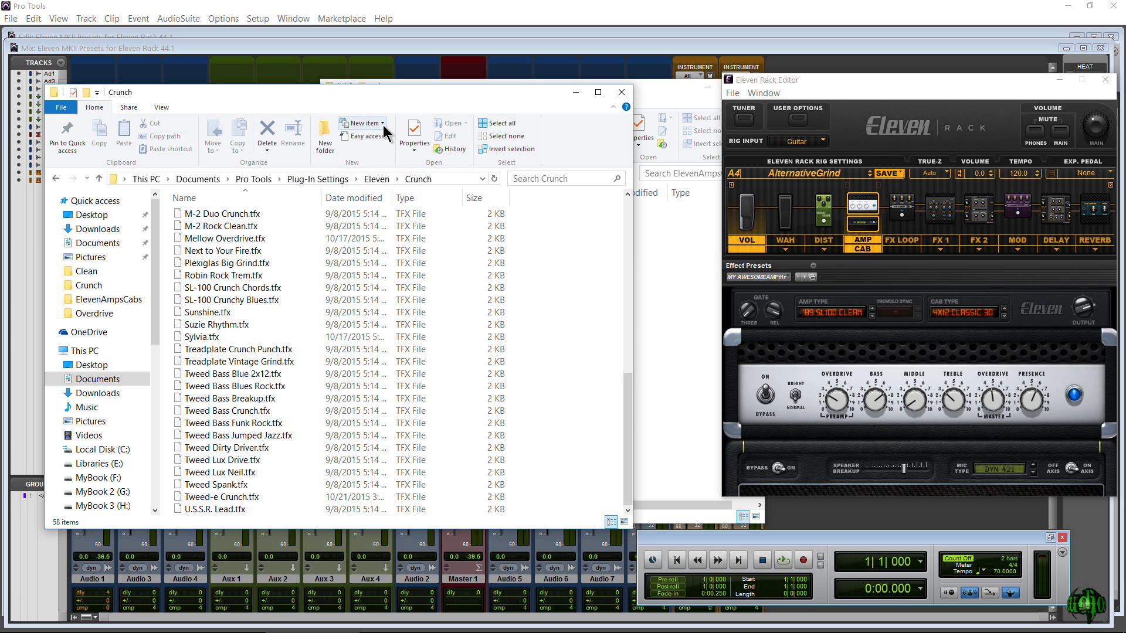
pyautogui.click(176, 276)
pyautogui.moveTo(182, 280); pyautogui.dragTo(668, 305)
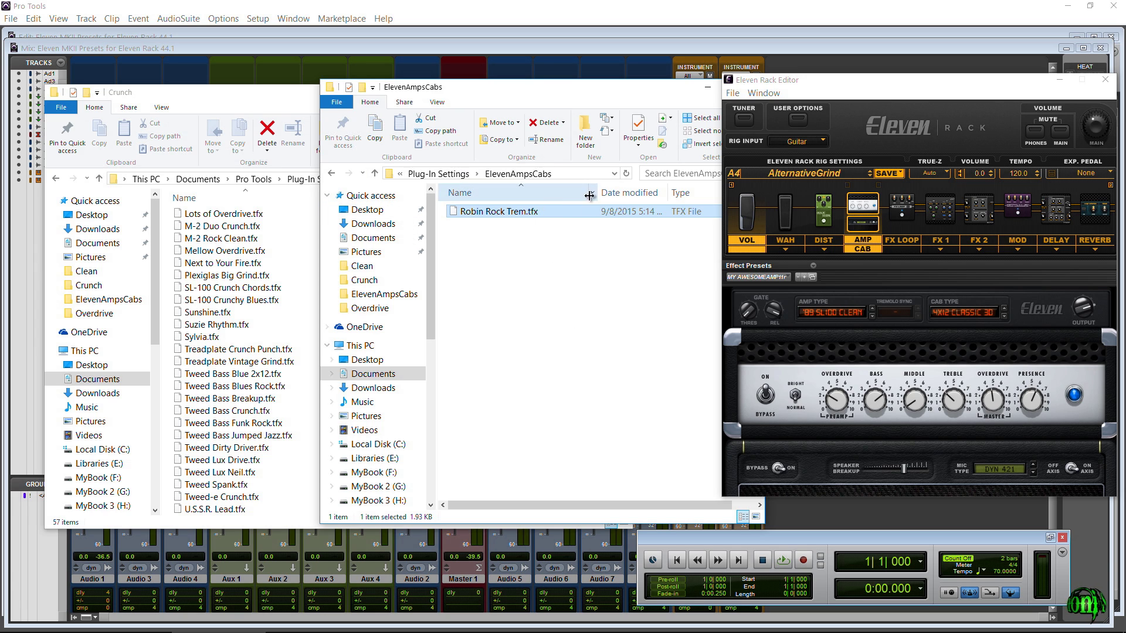
# Widen the ElevenAmpsCabs window to examine the folder's full path, and narrow it again beside the Crunch window.
pyautogui.click(614, 173)
pyautogui.click(614, 174)
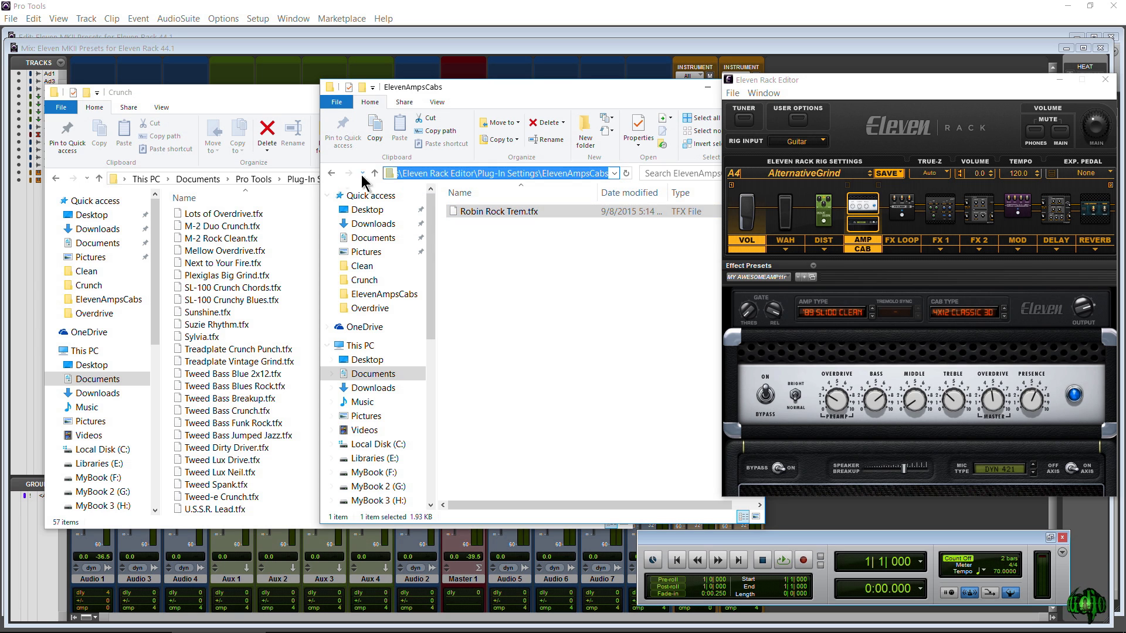
pyautogui.moveTo(319, 235); pyautogui.dragTo(127, 252)
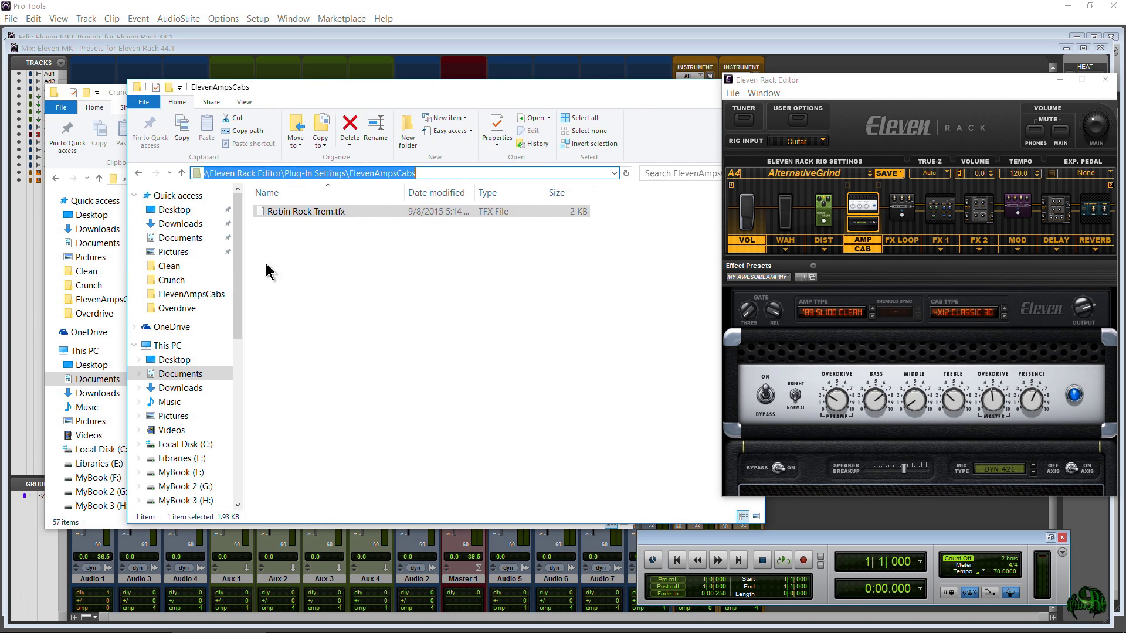
pyautogui.click(271, 274)
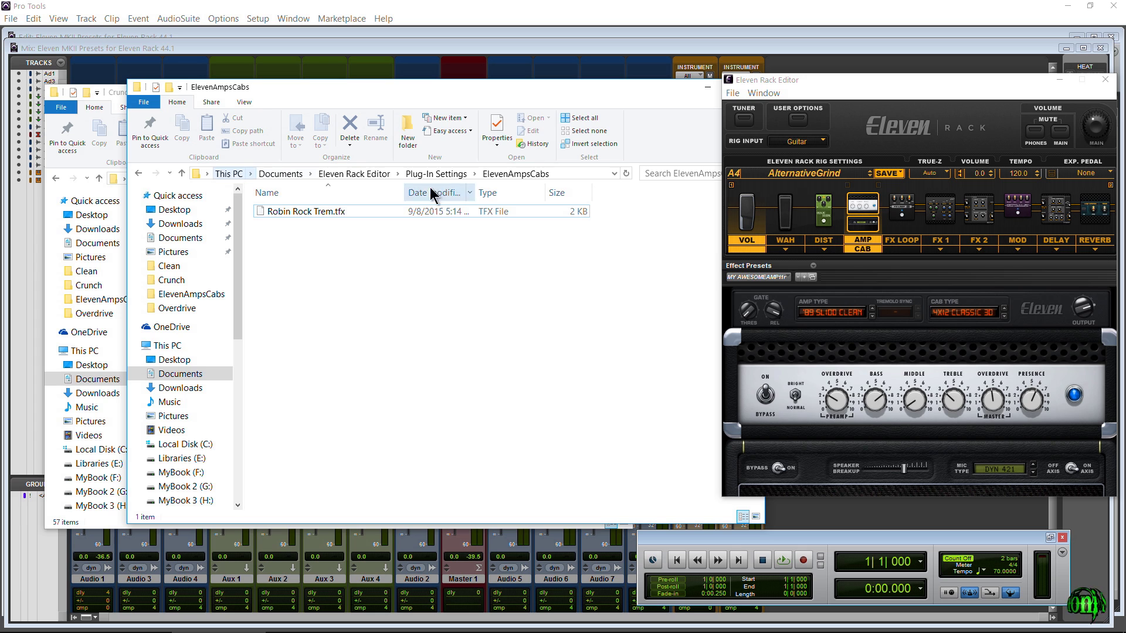
pyautogui.click(614, 174)
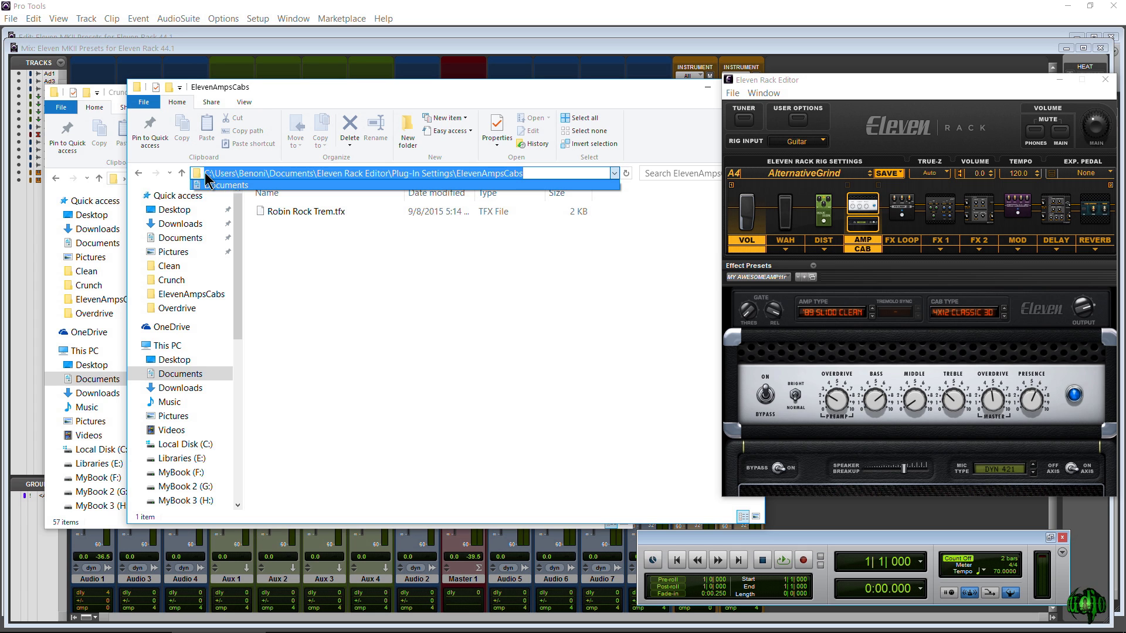
pyautogui.click(354, 303)
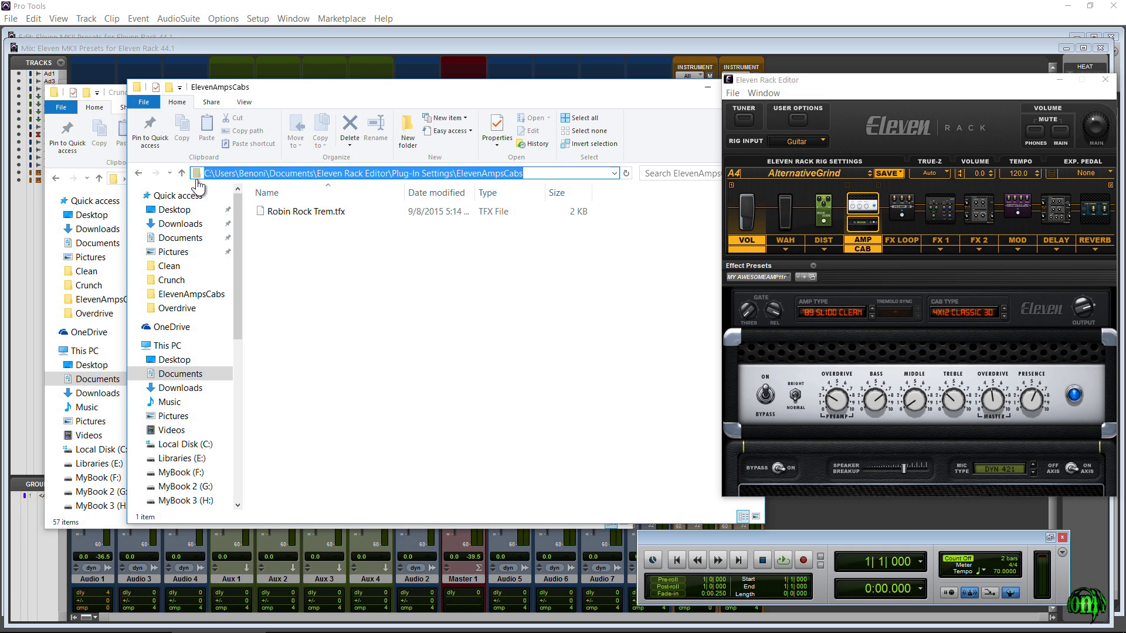
pyautogui.moveTo(127, 275); pyautogui.dragTo(353, 276)
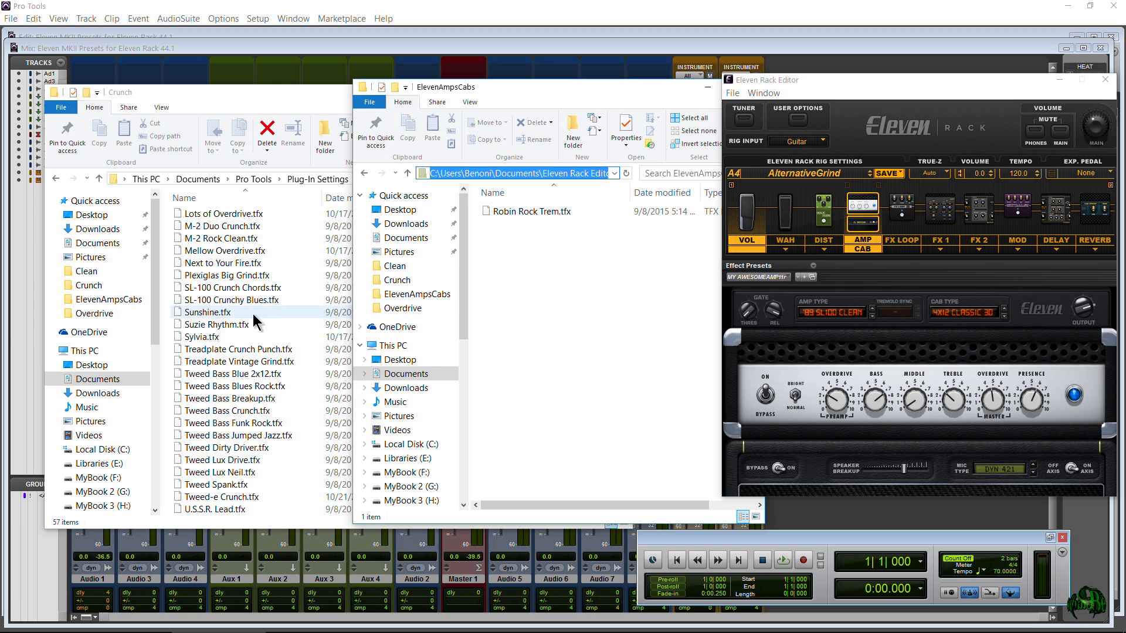
pyautogui.click(555, 339)
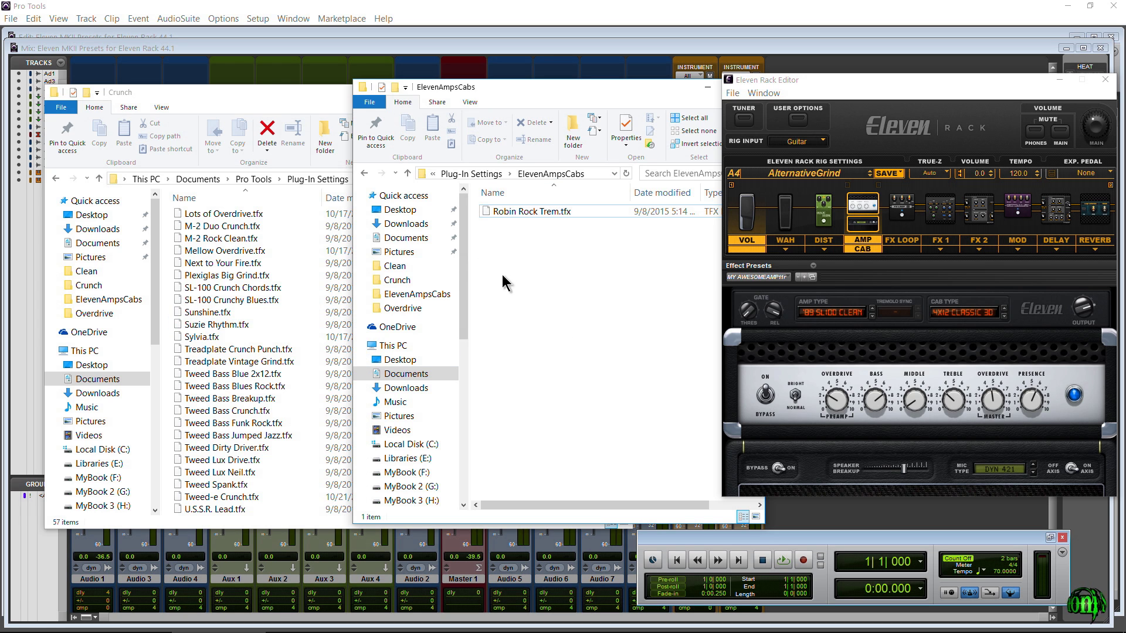
# Move Robin Rock Trem.tfx from ElevenAmpsCabs back into the Crunch folder and shift the Crunch window aside.
pyautogui.moveTo(493, 235); pyautogui.dragTo(516, 210)
pyautogui.moveTo(516, 211); pyautogui.dragTo(227, 289)
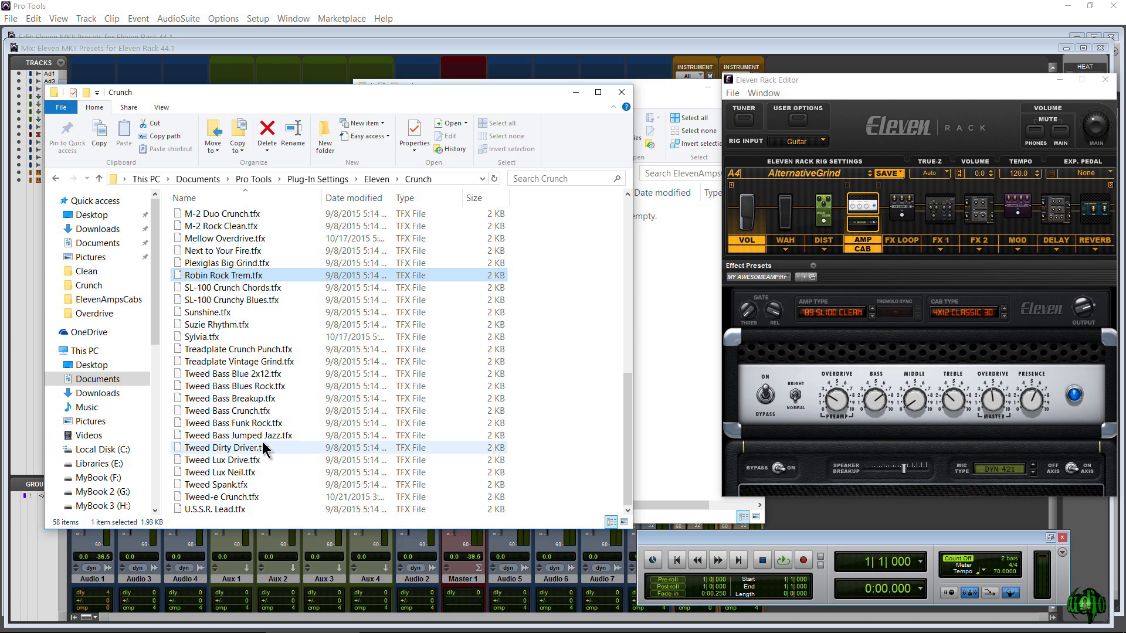
pyautogui.moveTo(489, 99); pyautogui.dragTo(438, 103)
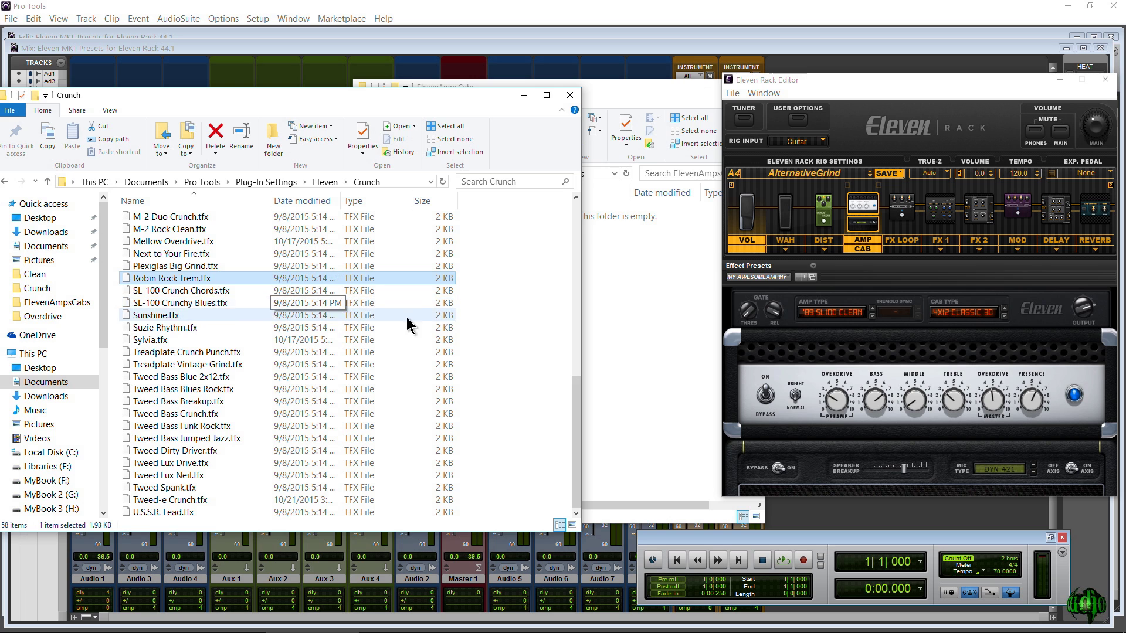
pyautogui.moveTo(151, 91); pyautogui.dragTo(100, 103)
pyautogui.click(480, 335)
pyautogui.moveTo(460, 288); pyautogui.dragTo(468, 347)
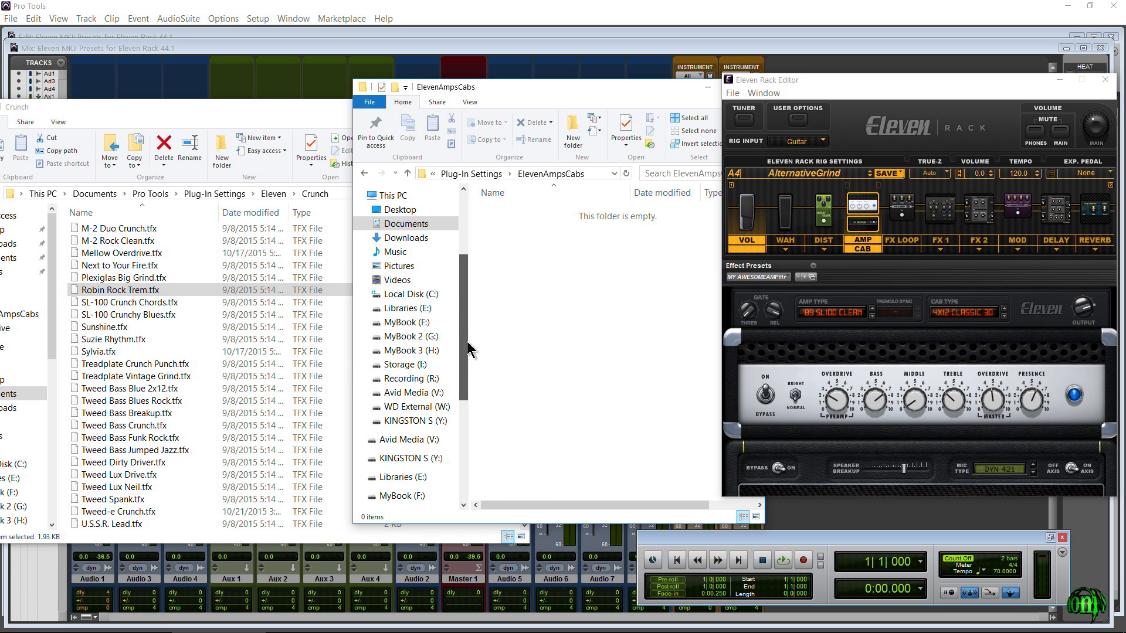
pyautogui.moveTo(465, 382); pyautogui.dragTo(465, 329)
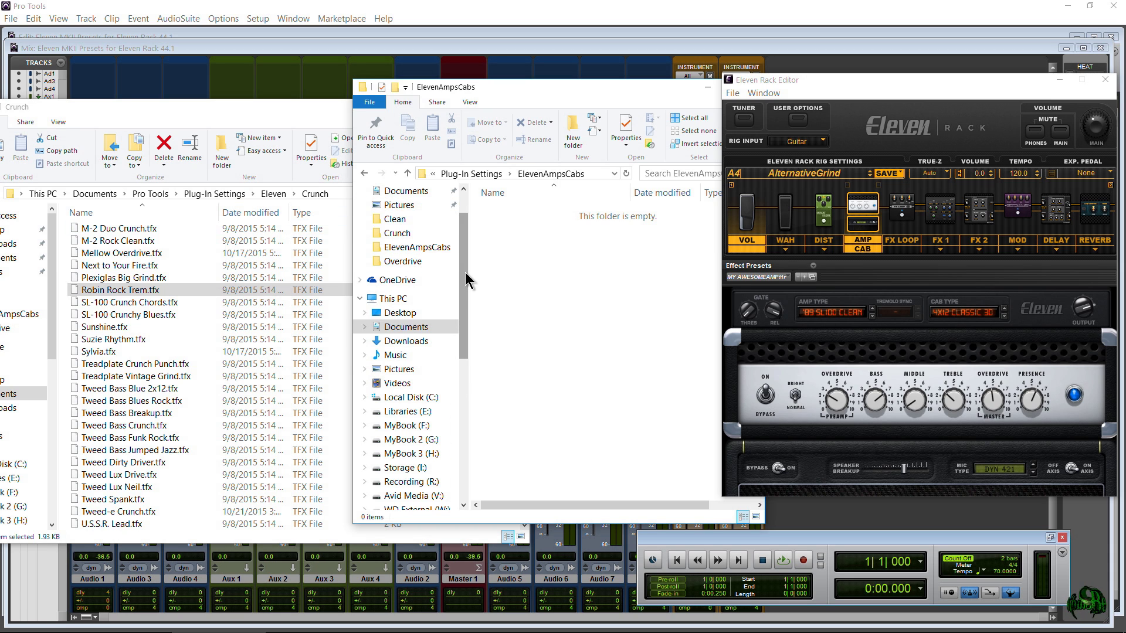
pyautogui.moveTo(463, 264); pyautogui.dragTo(463, 240)
# Copy Robin Rock Trem.tfx from the Crunch folder into ElevenAmpsCabs, keeping the original in place.
pyautogui.moveTo(254, 107); pyautogui.dragTo(324, 97)
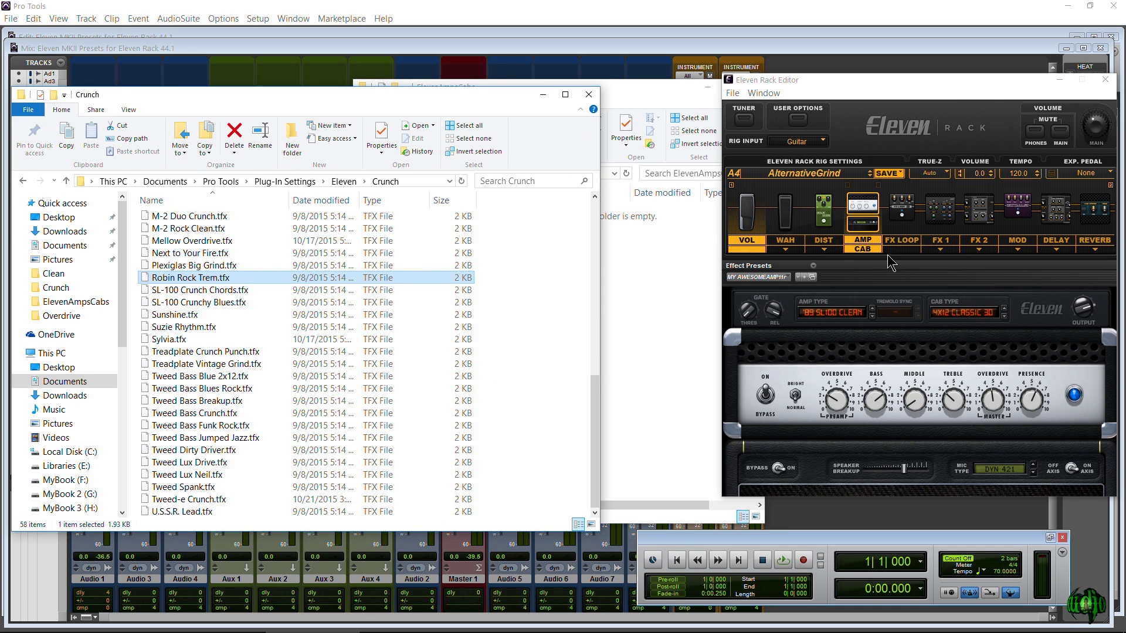
pyautogui.moveTo(285, 95)
pyautogui.mouseDown()
pyautogui.moveTo(268, 81)
pyautogui.moveTo(274, 91)
pyautogui.mouseUp()
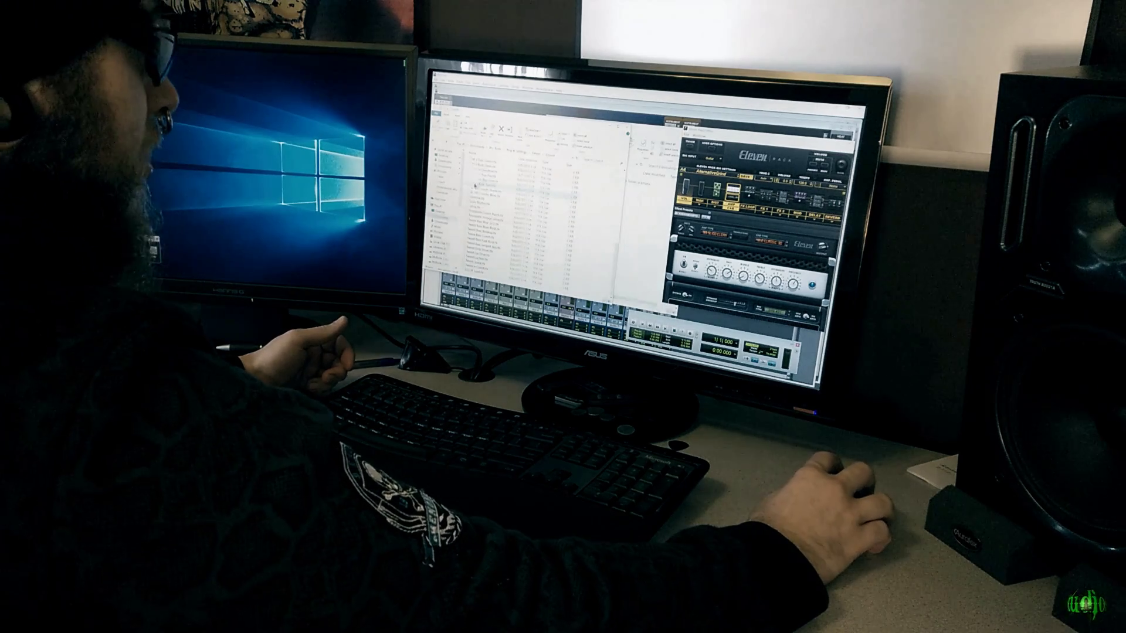
pyautogui.moveTo(180, 273); pyautogui.dragTo(662, 311)
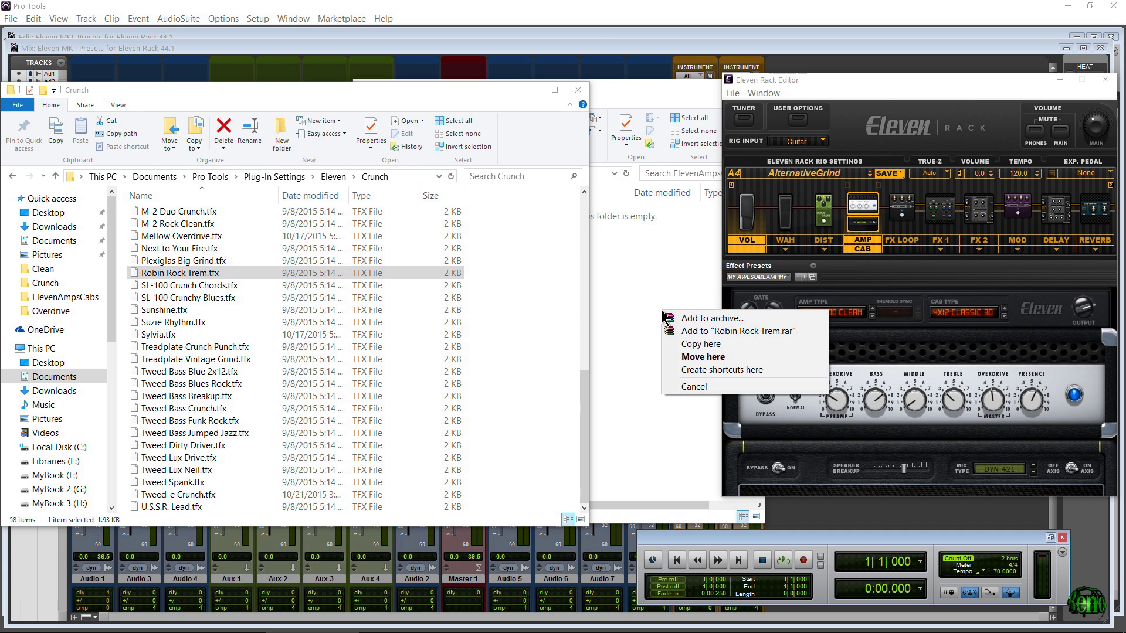
pyautogui.click(698, 357)
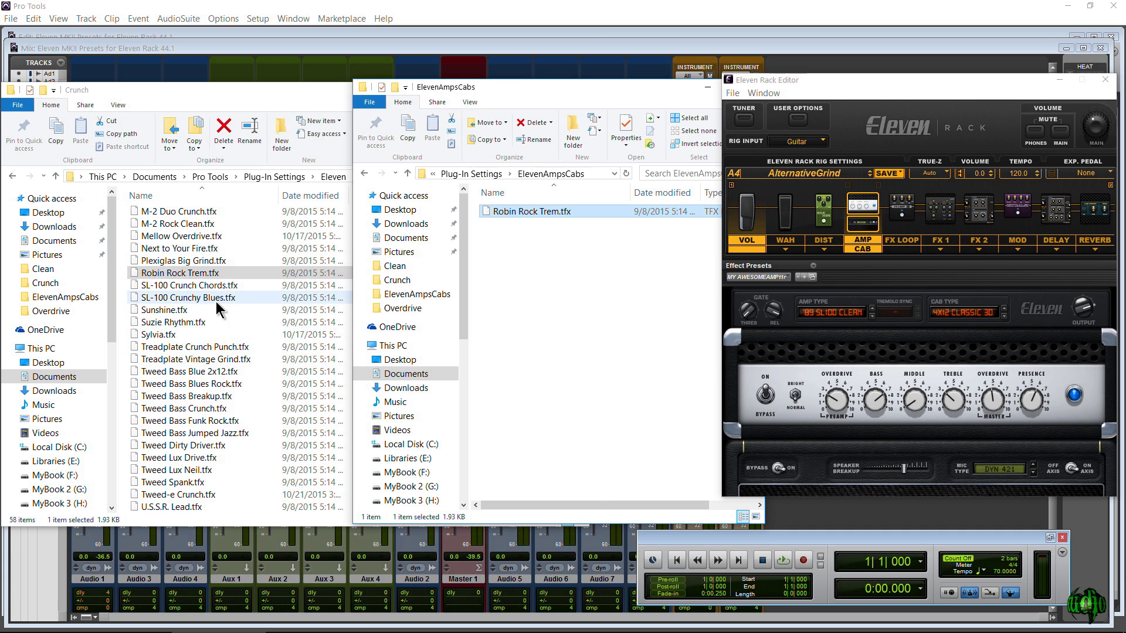
# Load the Robin Rock Trem effect preset into the Eleven Rack amp.
pyautogui.moveTo(567, 91); pyautogui.dragTo(536, 102)
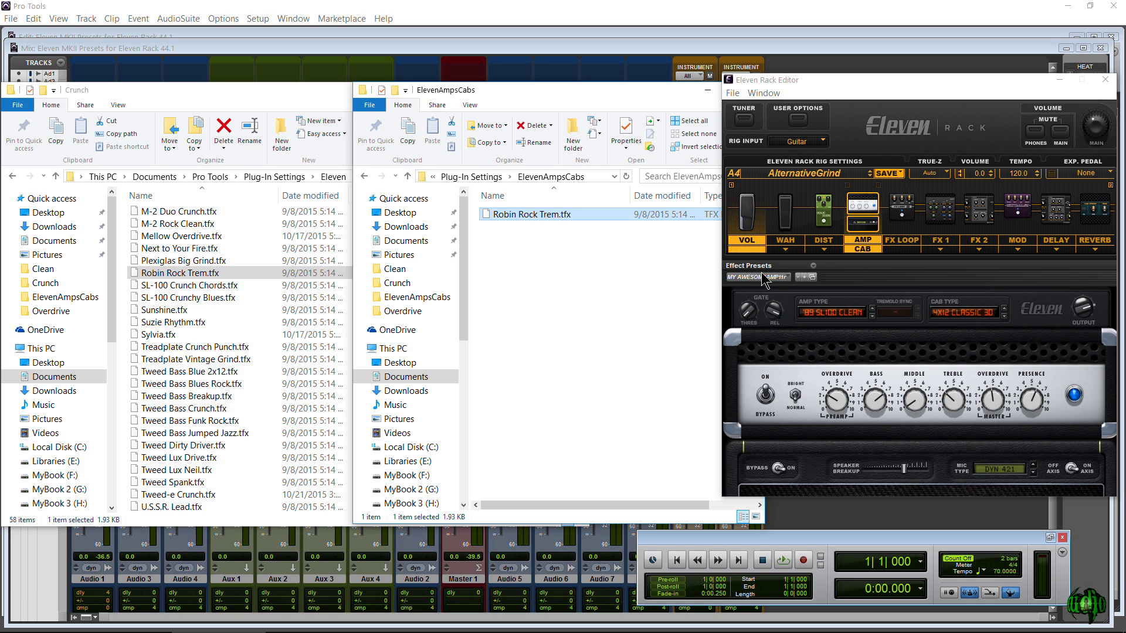
pyautogui.click(788, 278)
pyautogui.click(807, 284)
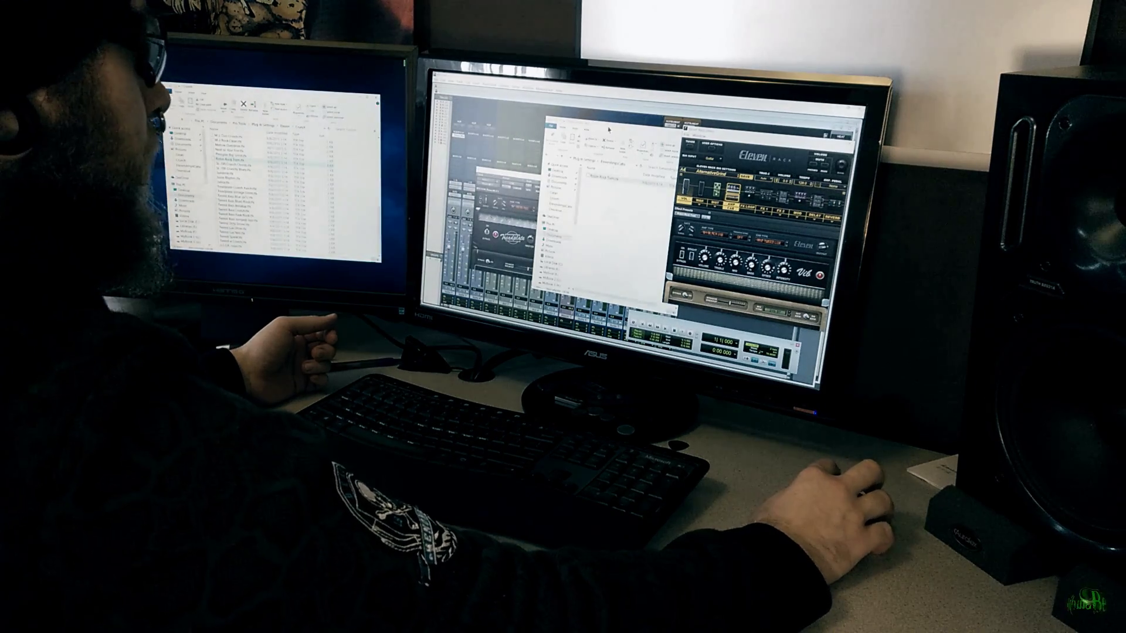
# Move the ElevenAmpsCabs window to the other monitor and load the Robin Rock Trem preset from Crunch in the Eleven MK II plug-in.
pyautogui.moveTo(610, 129); pyautogui.dragTo(258, 80)
pyautogui.click(557, 191)
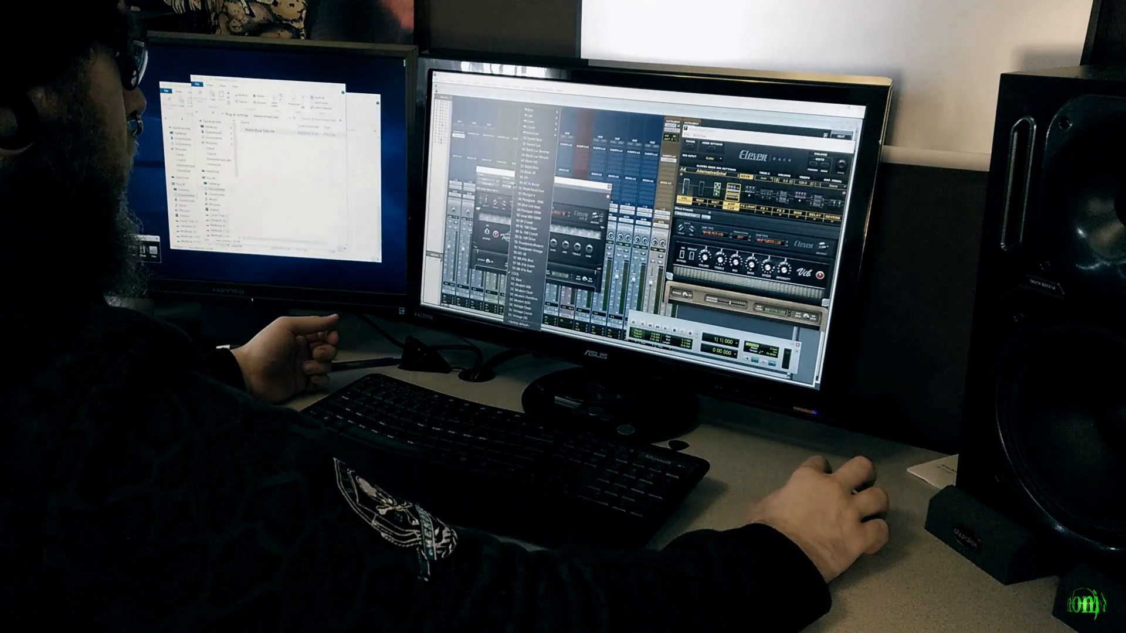
pyautogui.moveTo(540, 126)
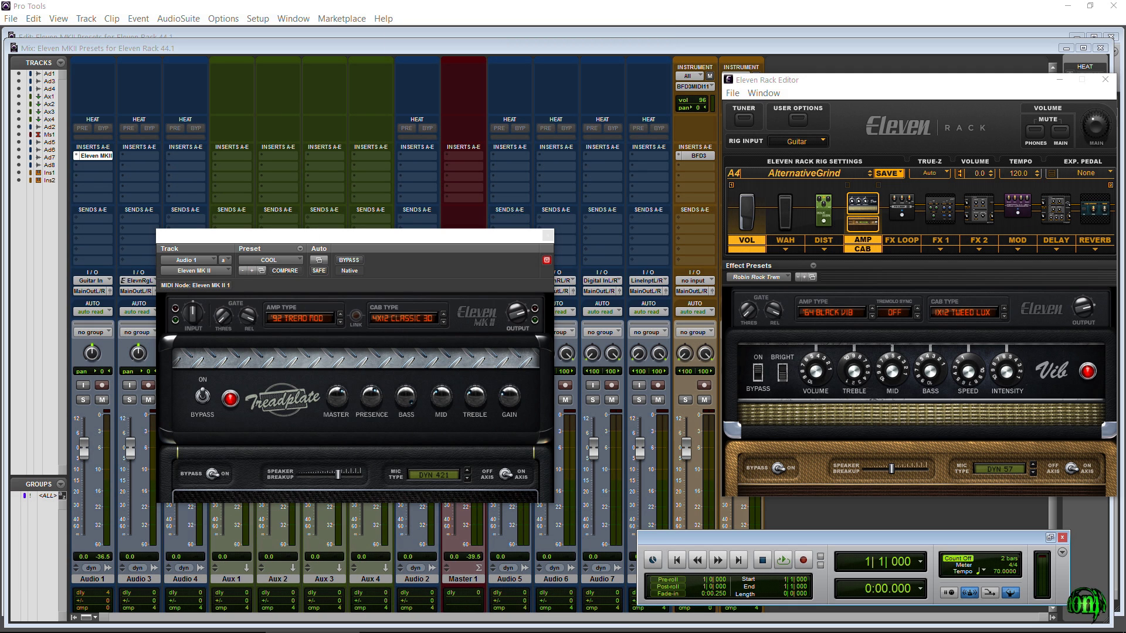
pyautogui.click(300, 249)
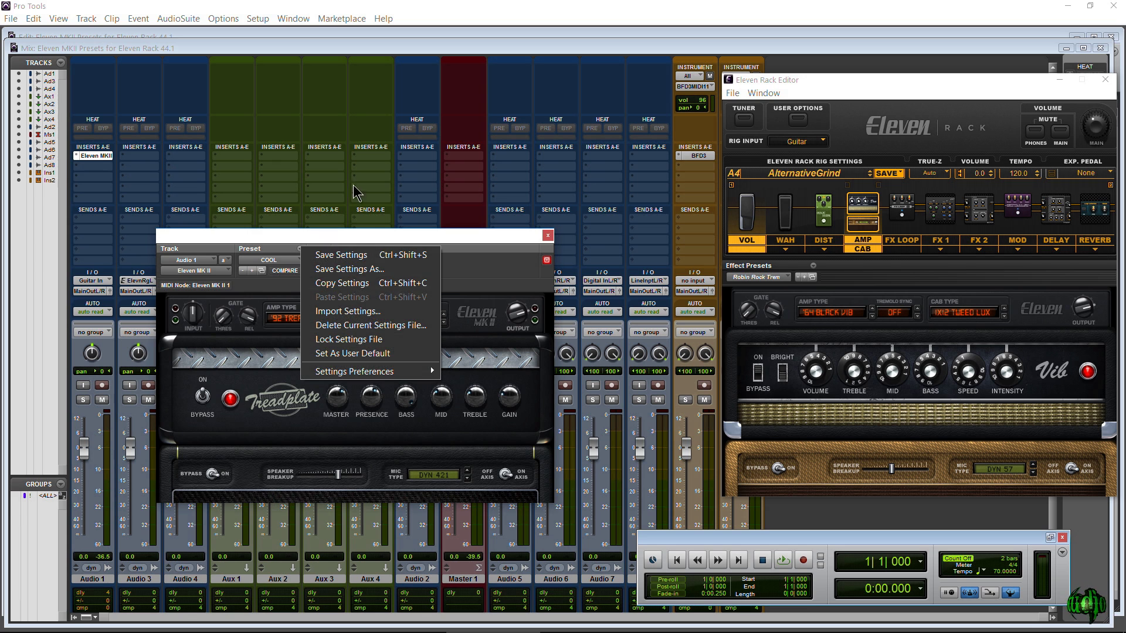
pyautogui.click(268, 260)
pyautogui.click(269, 259)
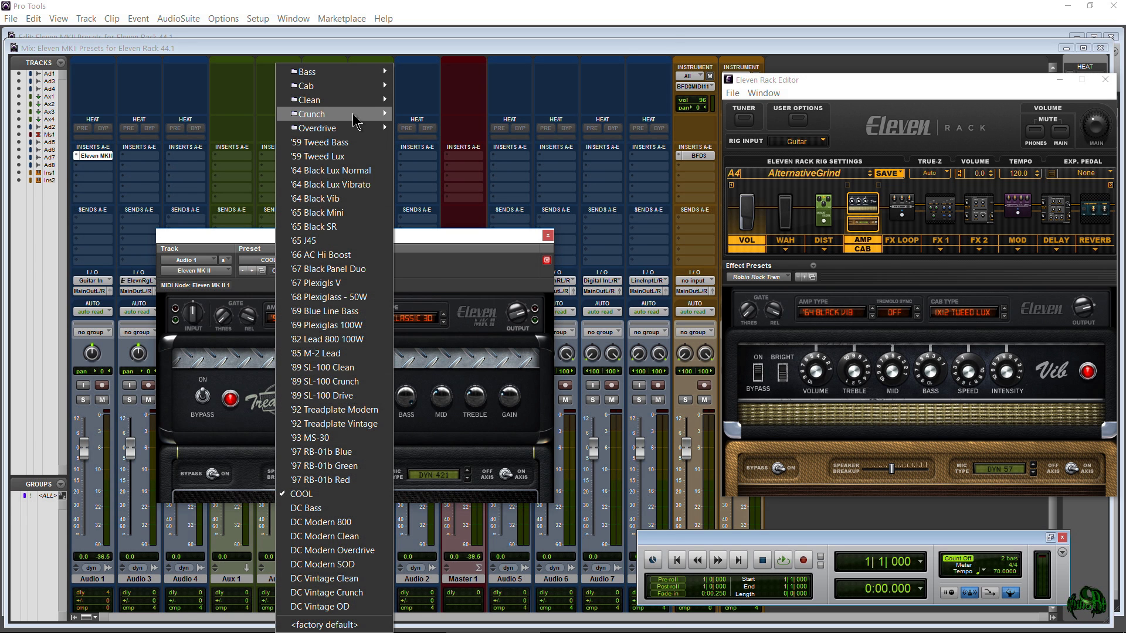
pyautogui.moveTo(355, 121)
pyautogui.click(476, 546)
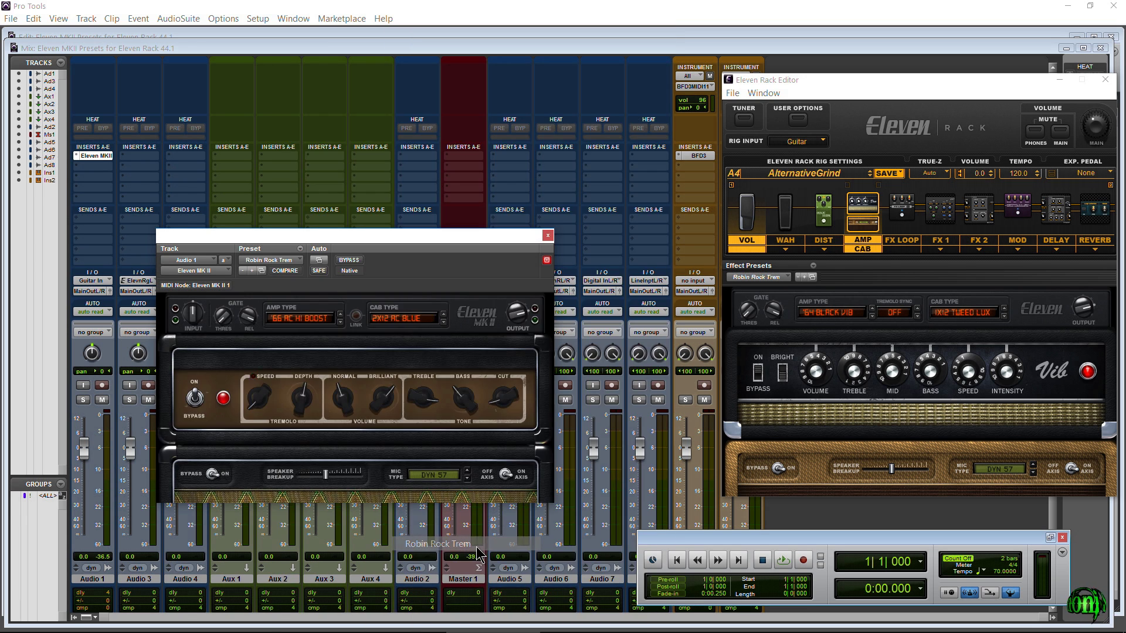
# Place the Eleven Rack Editor beside the plug-in and set its amp to '66 AC Hi Boost and cab to 2x12 AC Blue.
pyautogui.moveTo(902, 77); pyautogui.dragTo(748, 89)
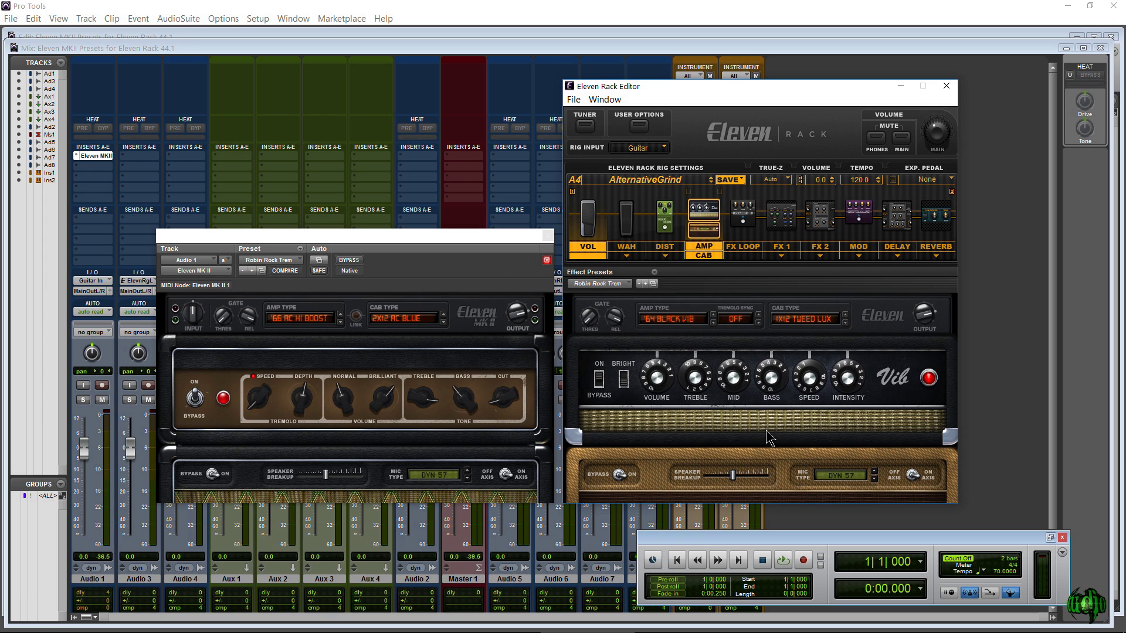
pyautogui.click(679, 319)
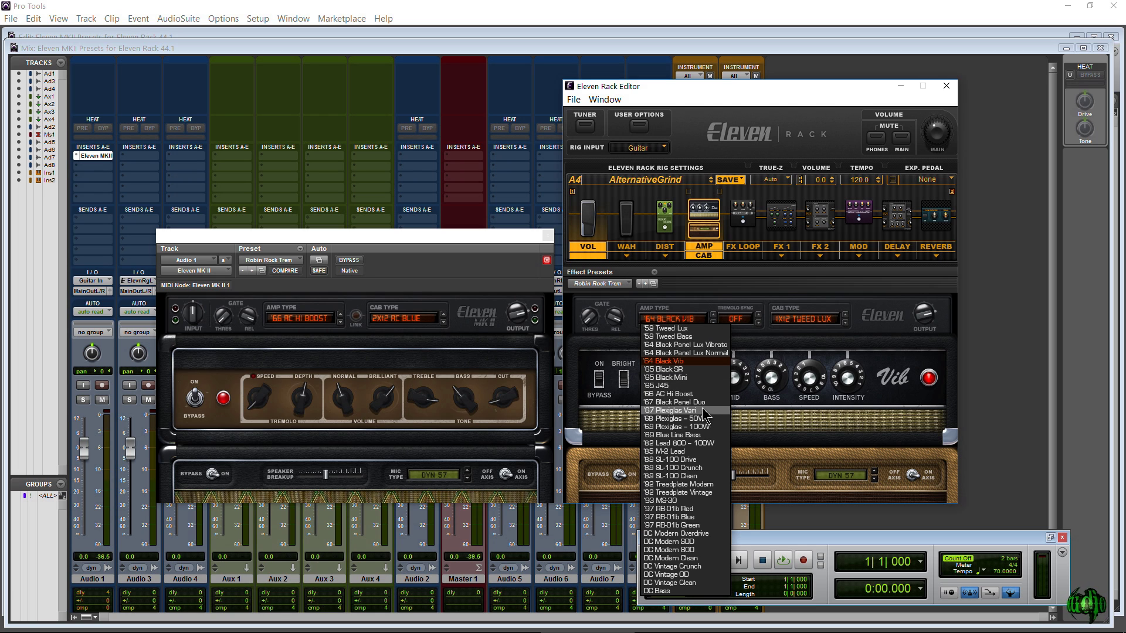
pyautogui.click(675, 394)
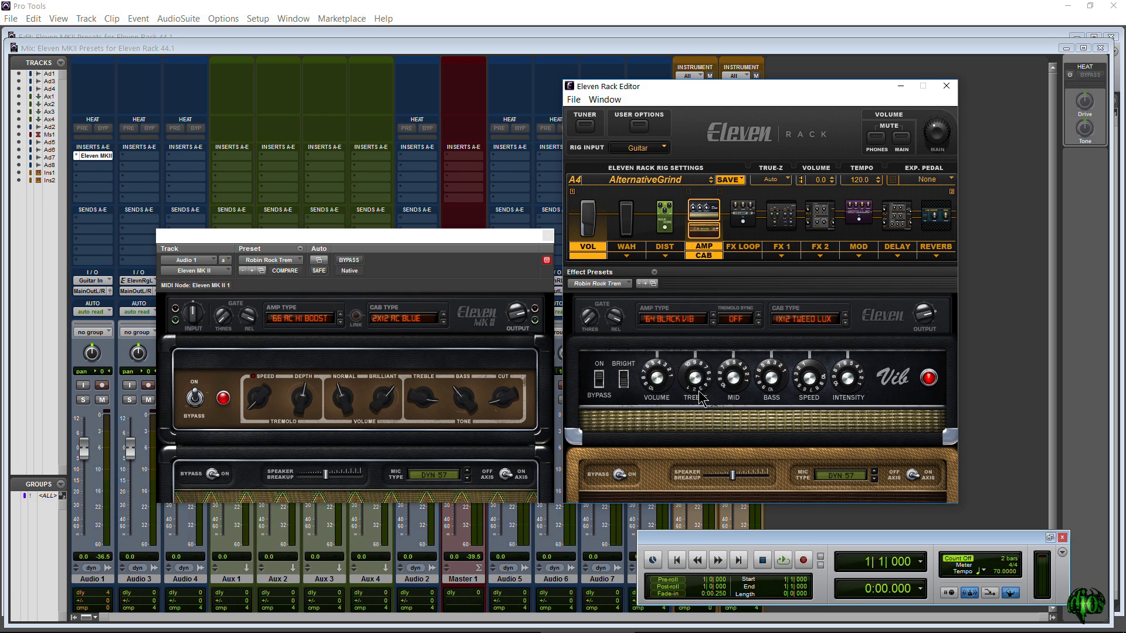
pyautogui.click(816, 325)
pyautogui.click(818, 361)
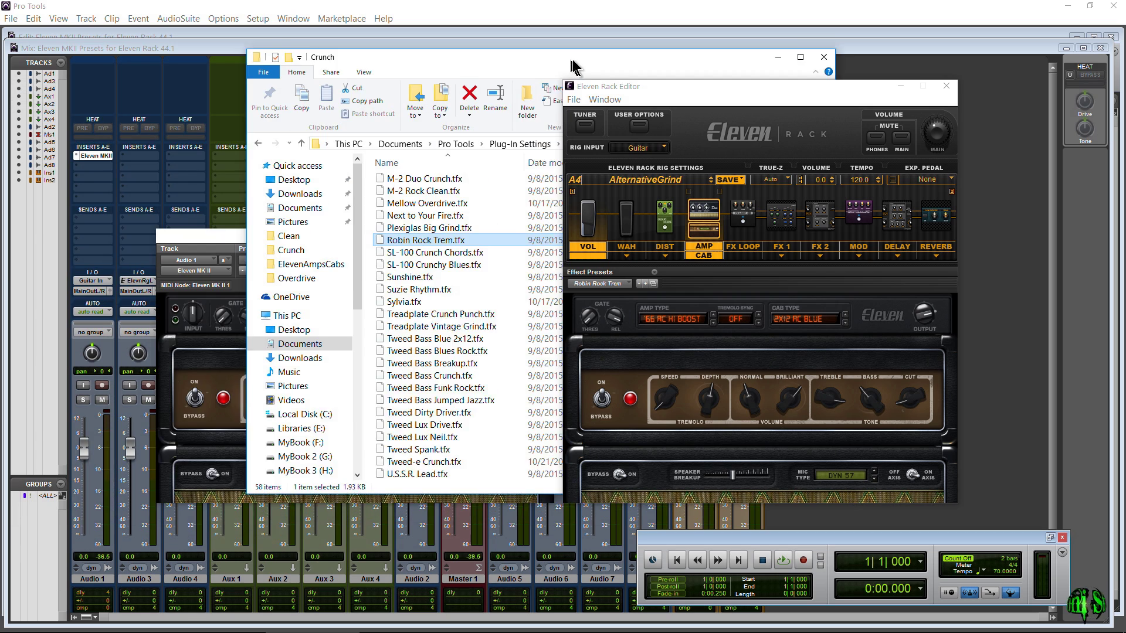
# Arrange the Crunch and ElevenAmpsCabs folder windows side by side, with the Eleven Rack Editor next to them.
pyautogui.moveTo(573, 68); pyautogui.dragTo(762, 139)
pyautogui.click(767, 100)
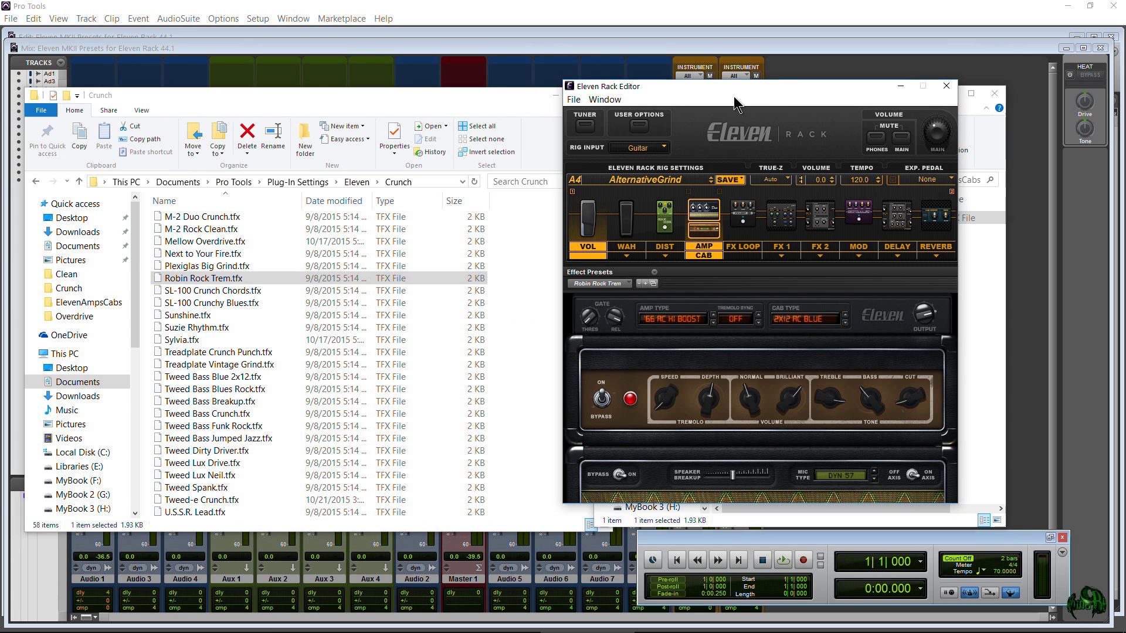
pyautogui.moveTo(738, 96); pyautogui.dragTo(1007, 99)
# Try to import LOL Kitty Cat.tfx from the Overdrive folder as an amp effect preset in the Eleven Rack Editor.
pyautogui.click(923, 285)
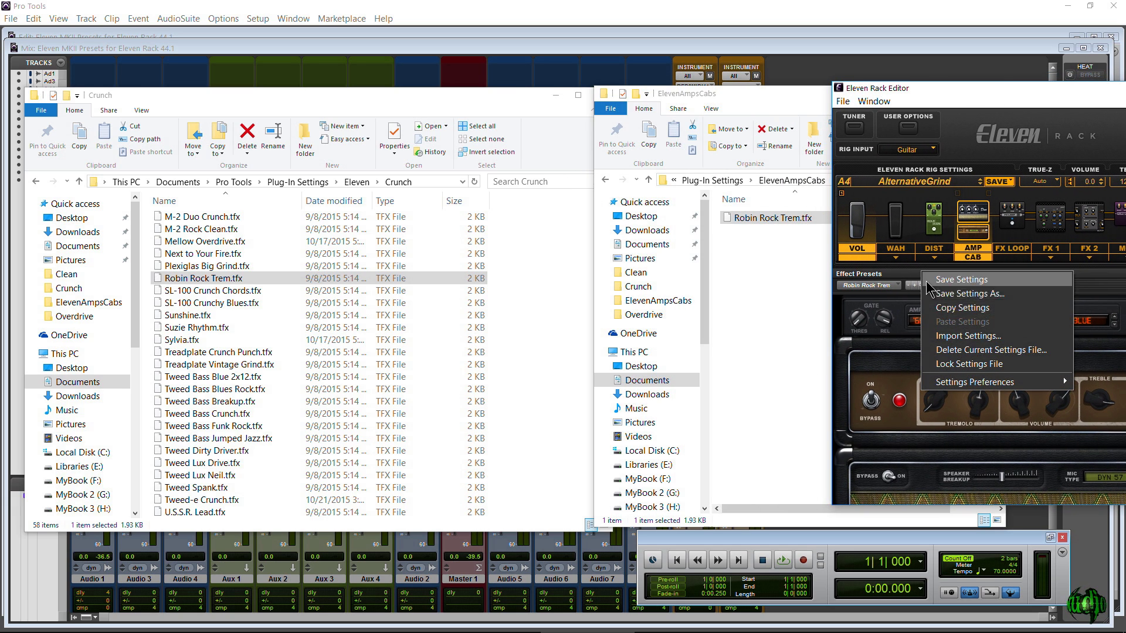
pyautogui.click(946, 337)
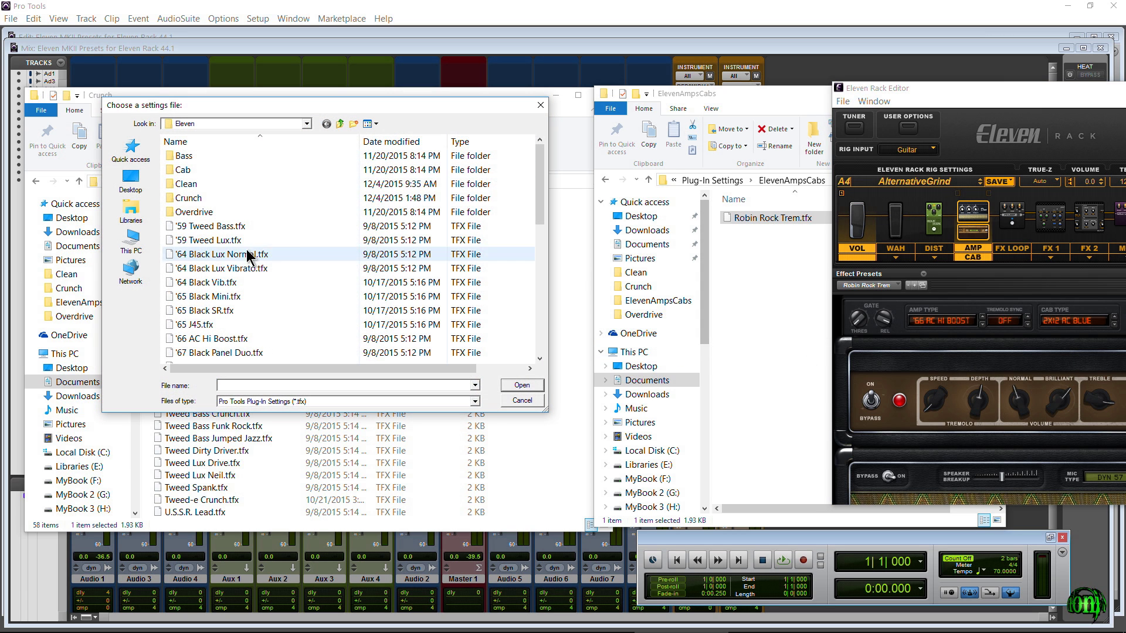
pyautogui.doubleClick(196, 212)
pyautogui.scroll(-8, 246, 284)
pyautogui.scroll(-5, 244, 287)
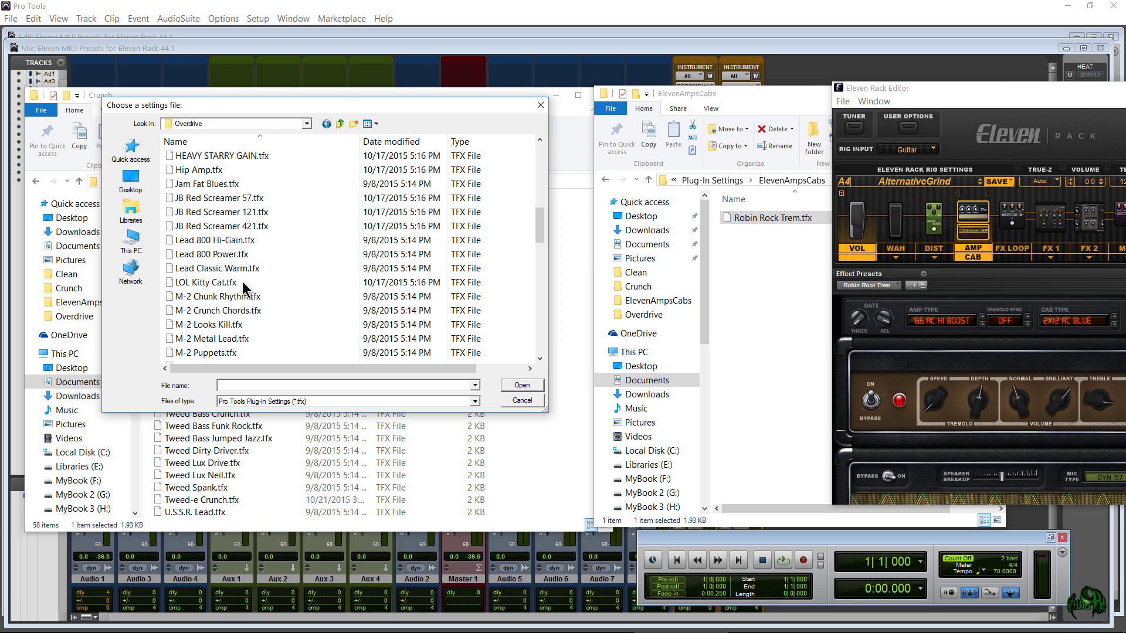
pyautogui.click(197, 198)
pyautogui.click(522, 386)
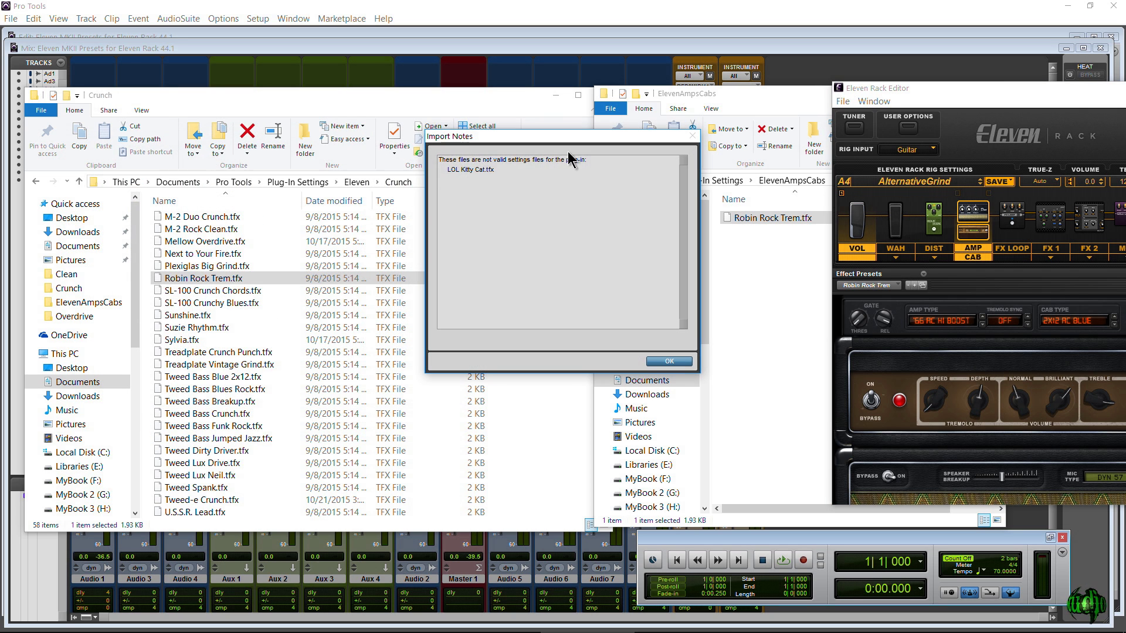
pyautogui.click(669, 362)
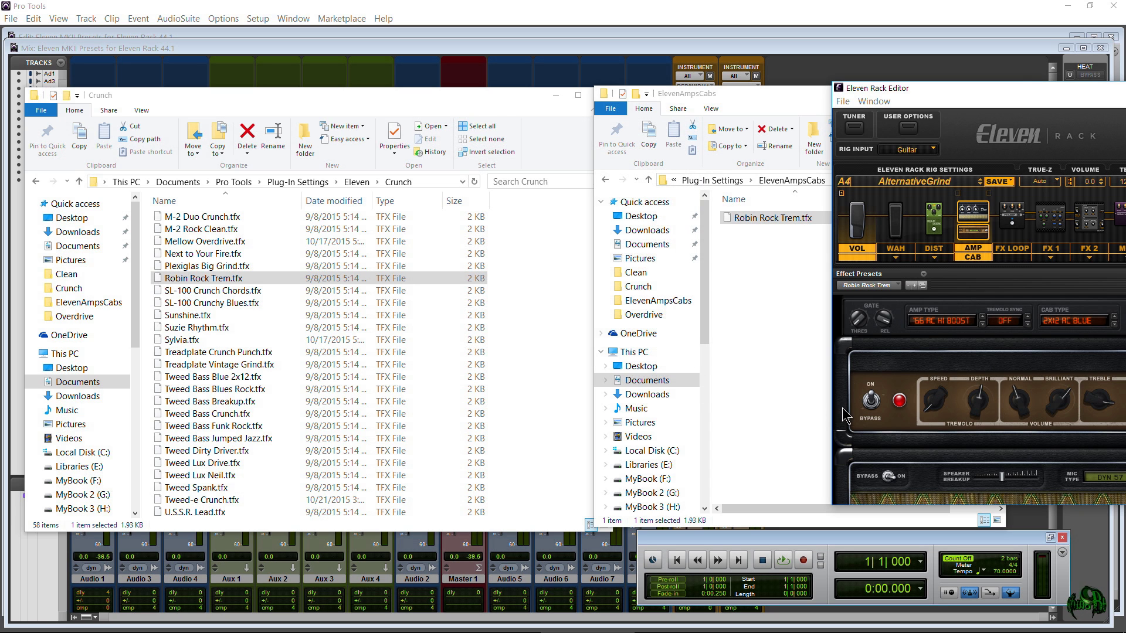
# Copy J45 Crunch.tfx from the Crunch folder into ElevenAmpsCabs, keeping the original in place.
pyautogui.click(229, 376)
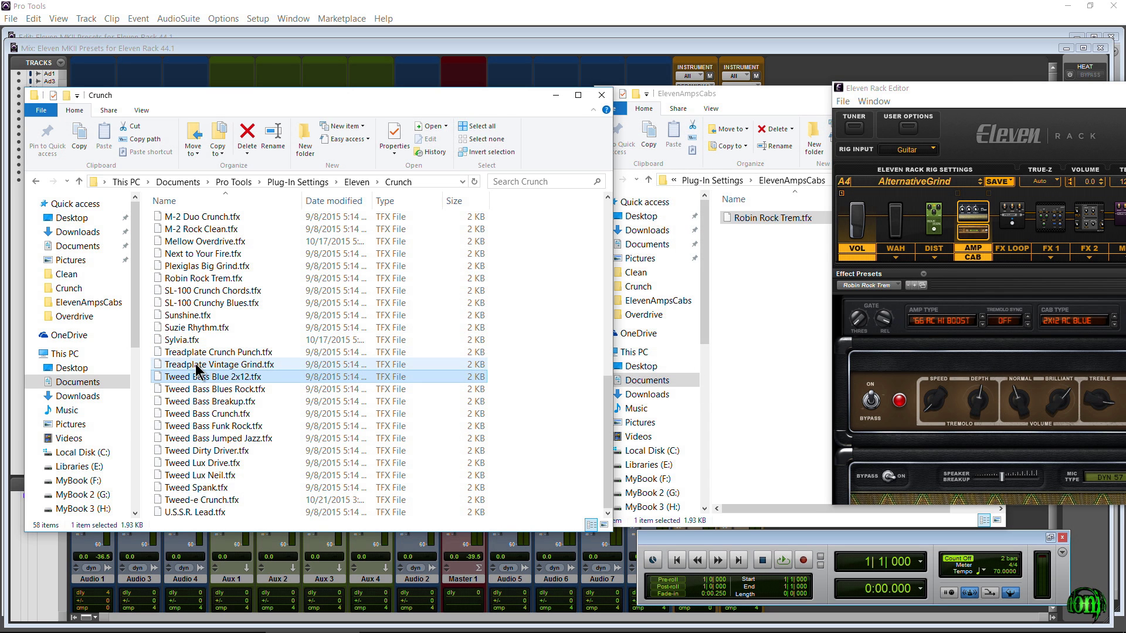
pyautogui.scroll(6, 198, 371)
pyautogui.click(194, 400)
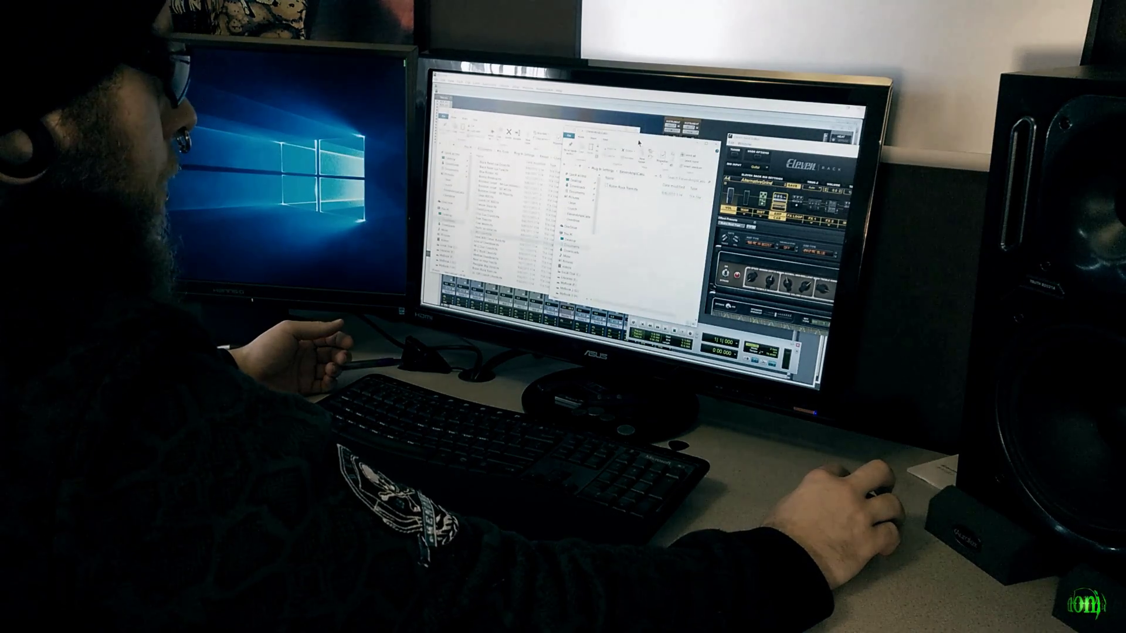
pyautogui.moveTo(639, 142); pyautogui.dragTo(657, 137)
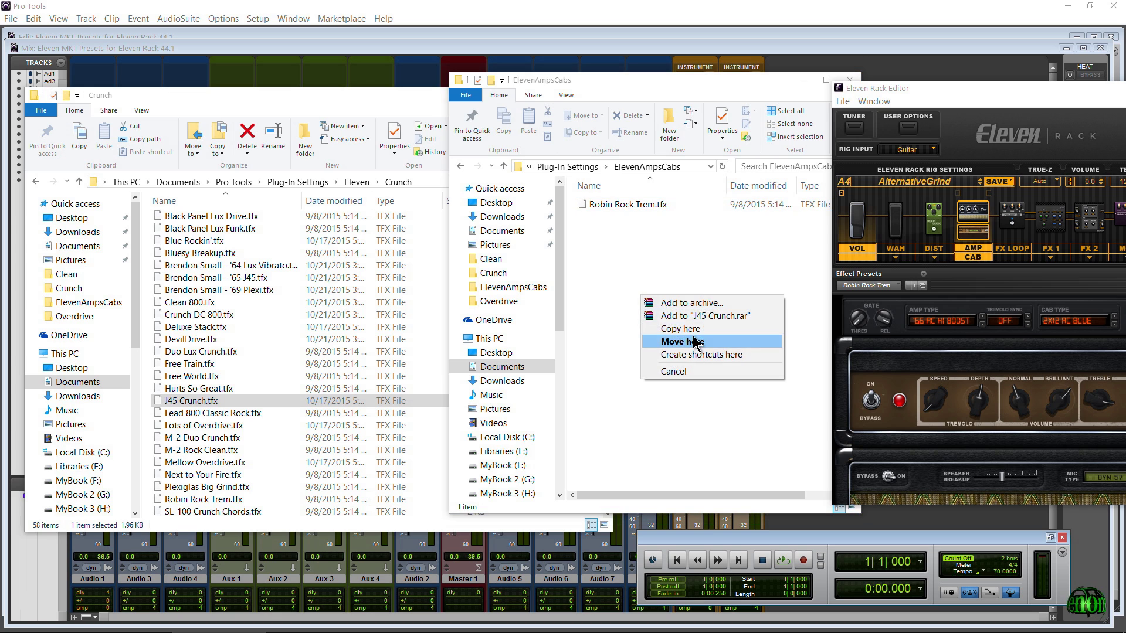
pyautogui.click(681, 329)
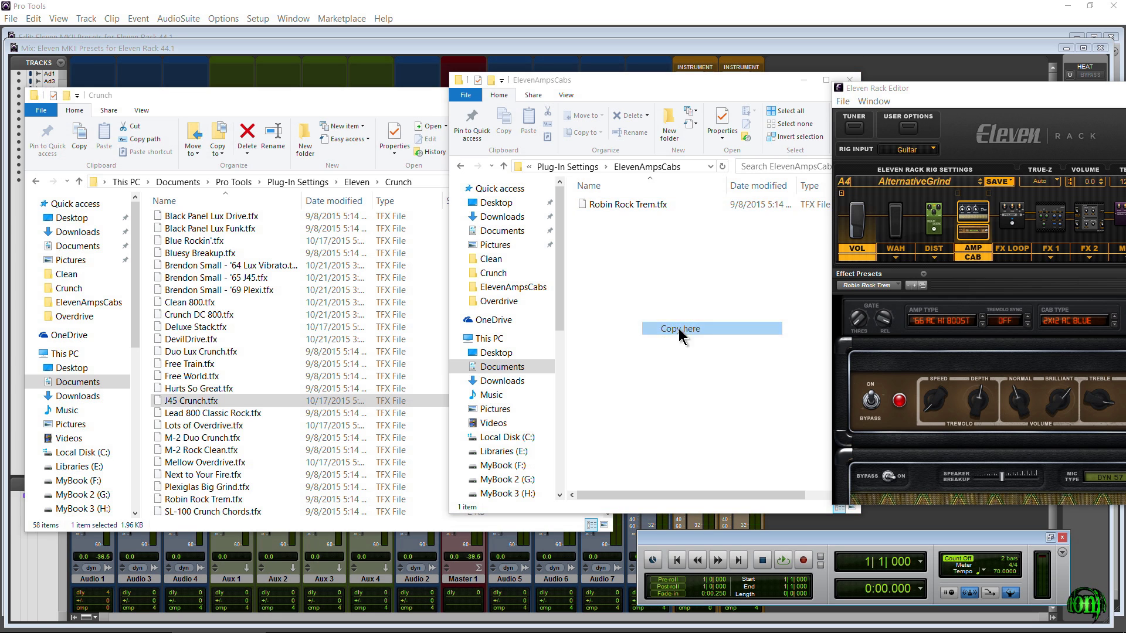
# Check the Eleven Rack amp's effect preset list for J45 Crunch and view its settings import option.
pyautogui.click(878, 287)
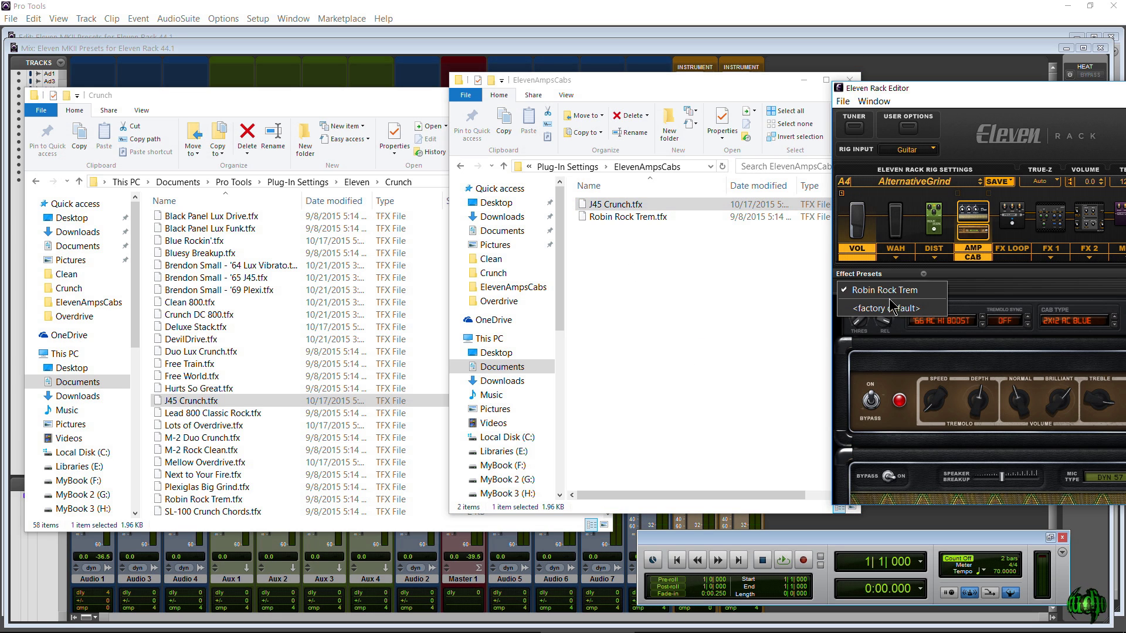
pyautogui.click(976, 290)
pyautogui.click(923, 276)
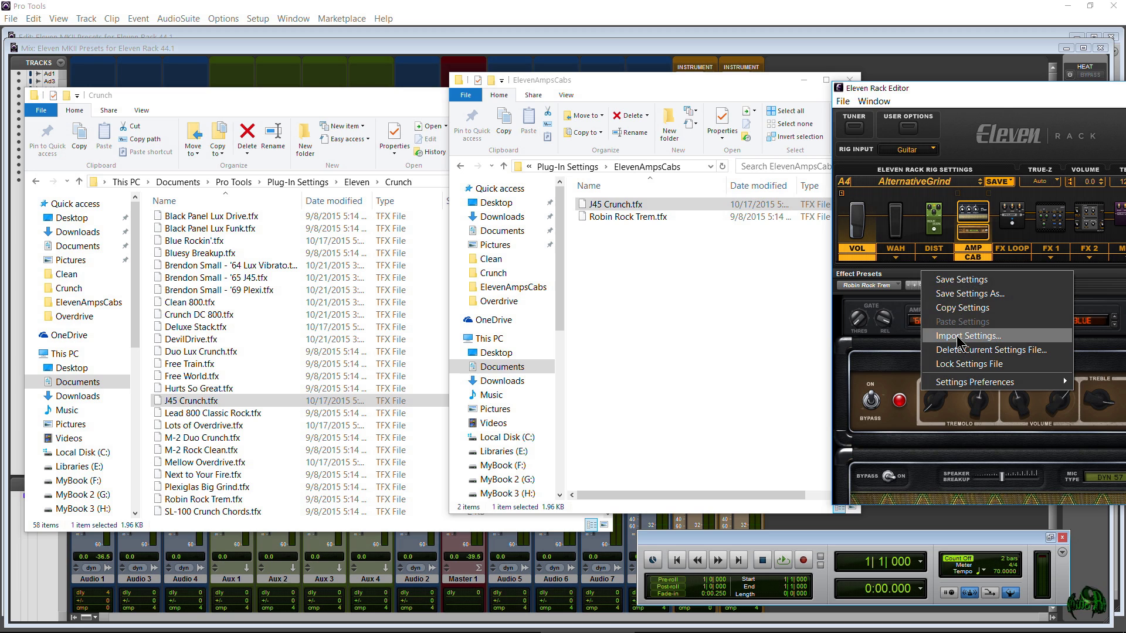
pyautogui.click(1094, 292)
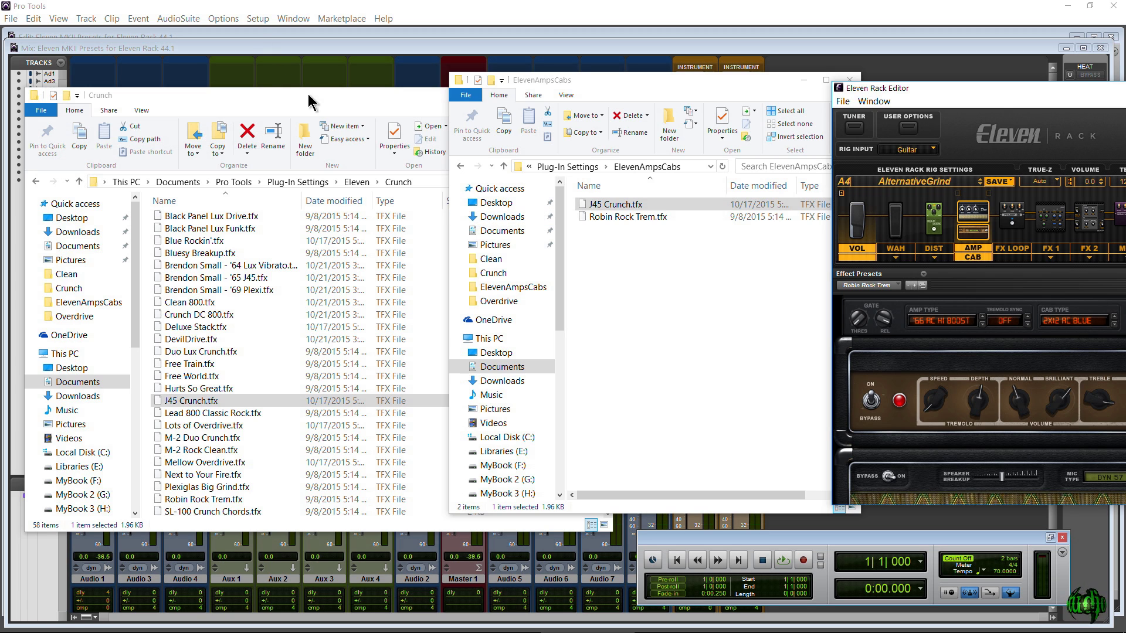
# Clear the folder windows away and place the Eleven MK II plug-in and the Eleven Rack Editor side by side.
pyautogui.click(322, 109)
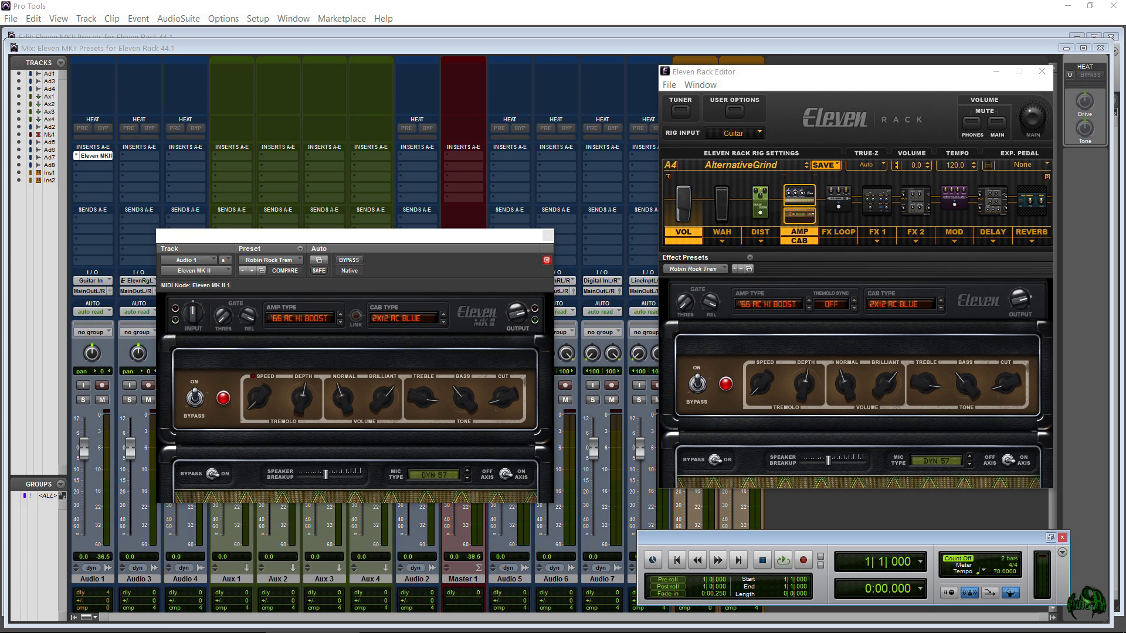
pyautogui.moveTo(373, 237)
pyautogui.mouseDown()
pyautogui.moveTo(395, 247)
pyautogui.moveTo(361, 242)
pyautogui.mouseUp()
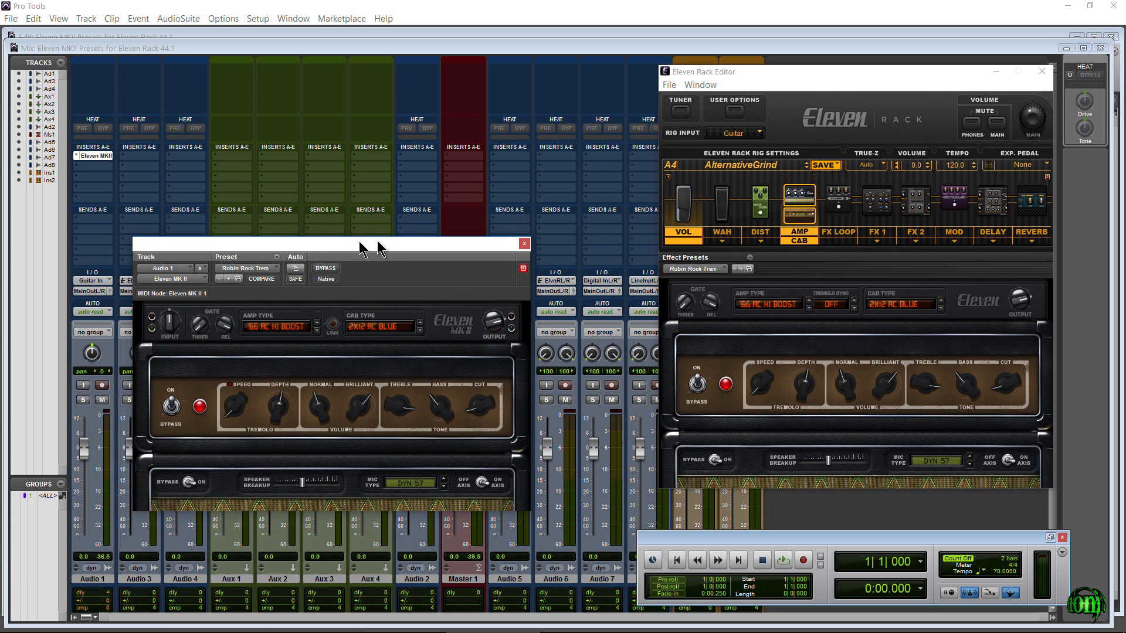
pyautogui.moveTo(975, 79); pyautogui.dragTo(877, 93)
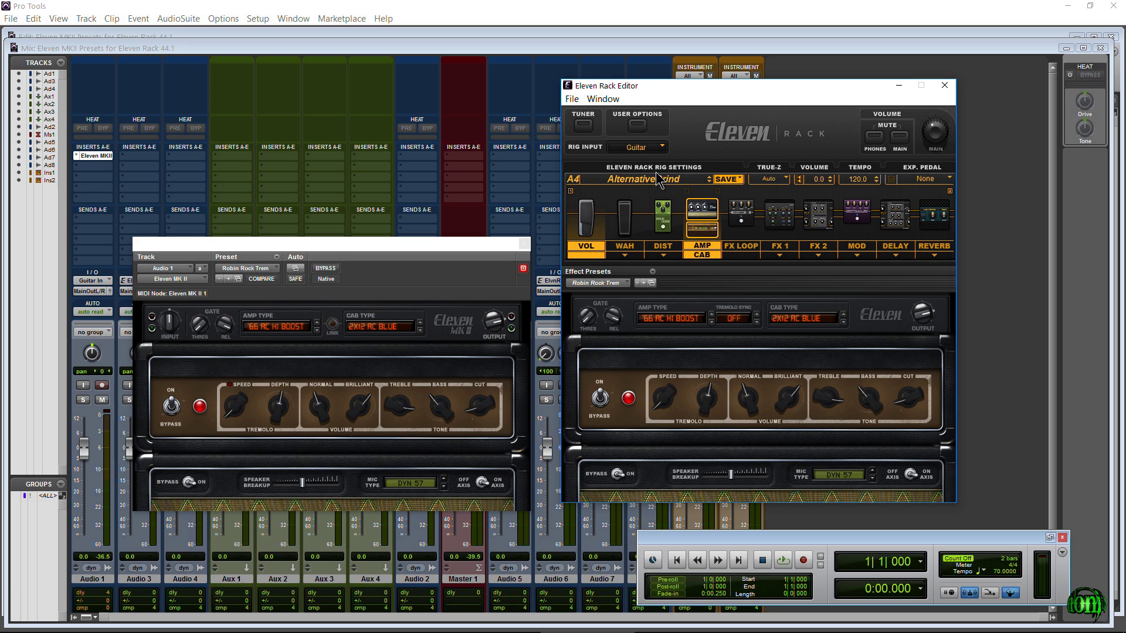
# Examine the plug-in's preset selection and the Eleven Rack's rig list with its options for loading rigs from the computer.
pyautogui.click(264, 270)
pyautogui.click(431, 285)
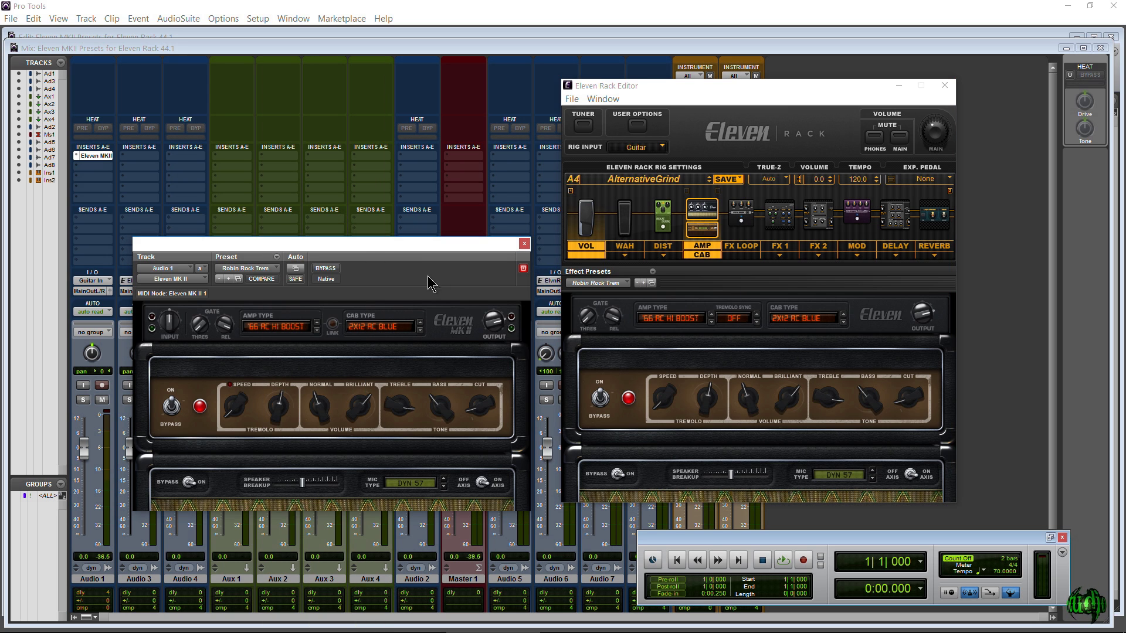
pyautogui.click(605, 182)
pyautogui.moveTo(703, 183)
pyautogui.moveTo(806, 247)
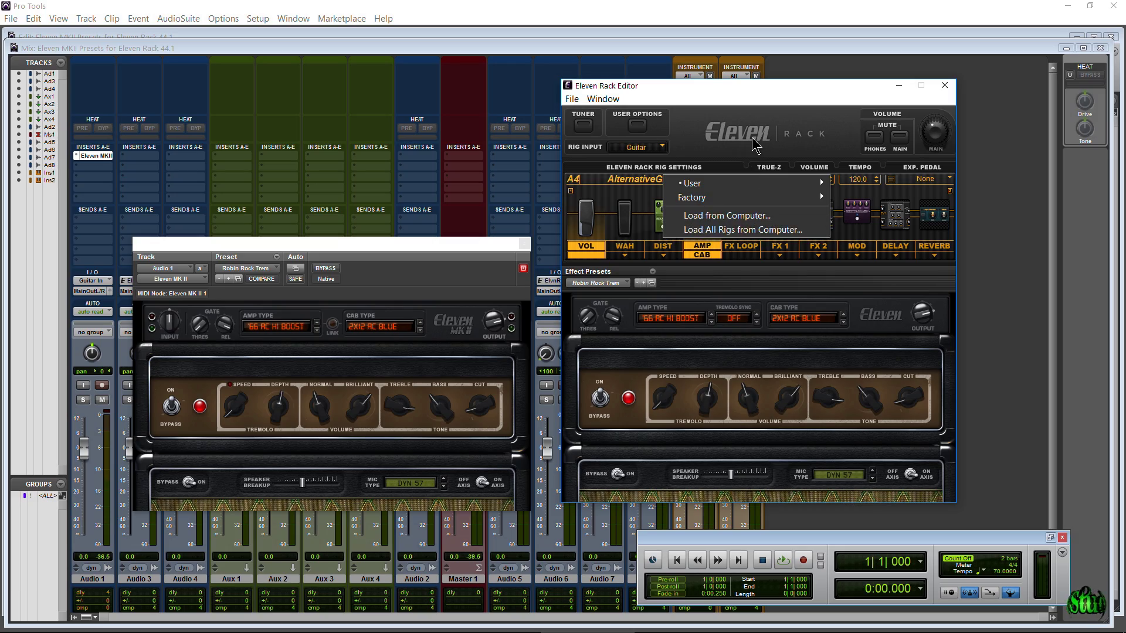
pyautogui.click(751, 138)
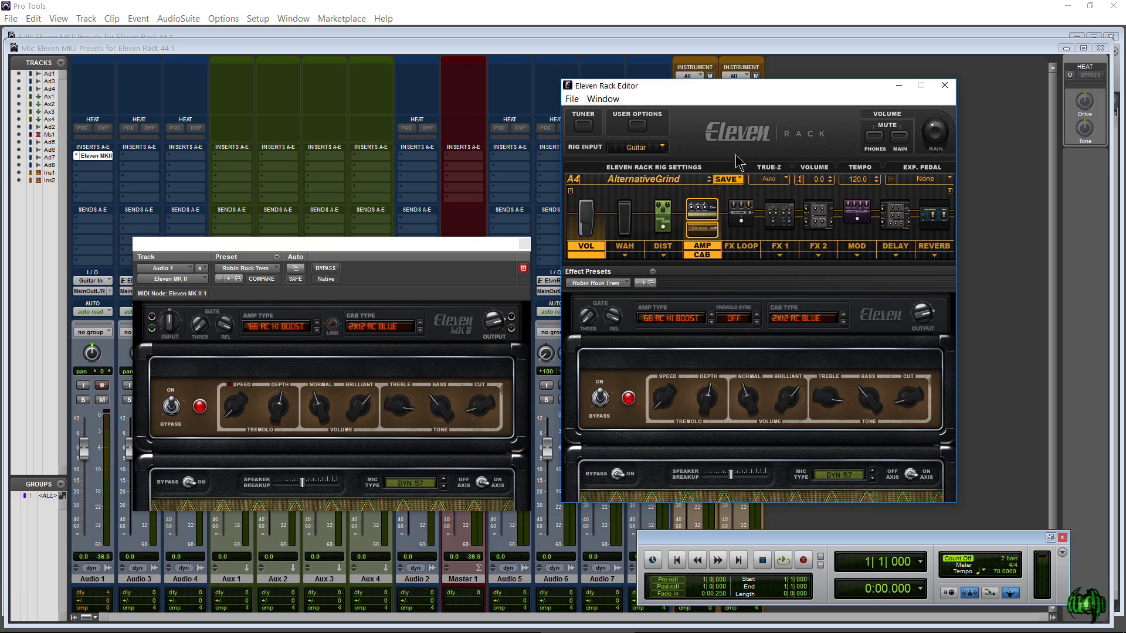
# Reload the Robin Rock Trem effect preset in the Eleven Rack and set the amp to '66 AC Hi Boost and cab to 2x12 AC Blue.
pyautogui.click(612, 284)
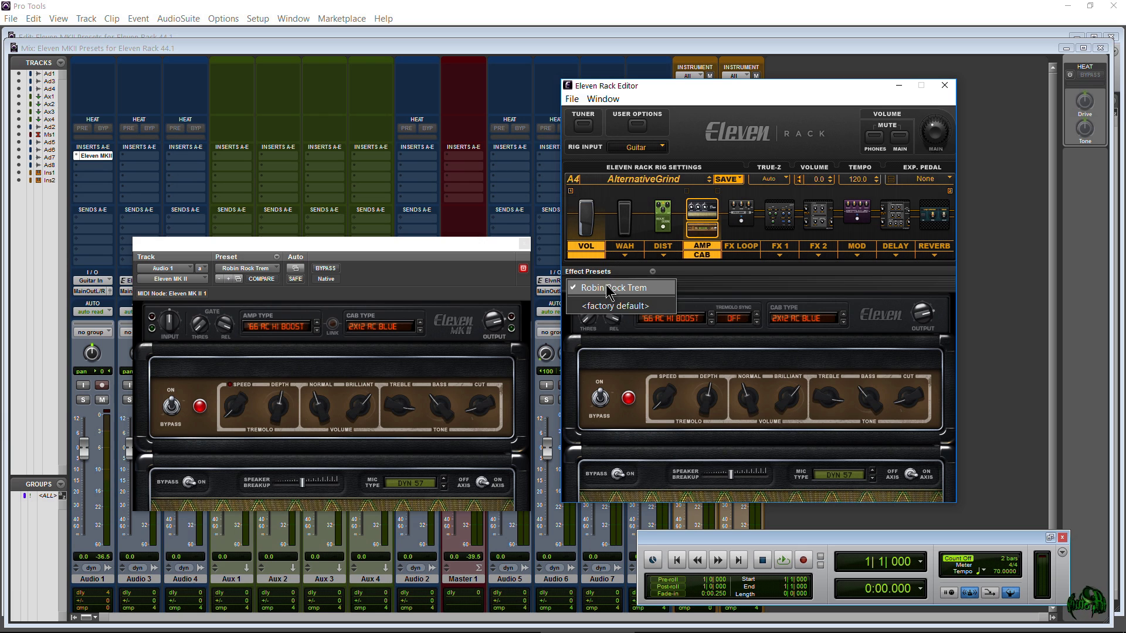
pyautogui.click(617, 288)
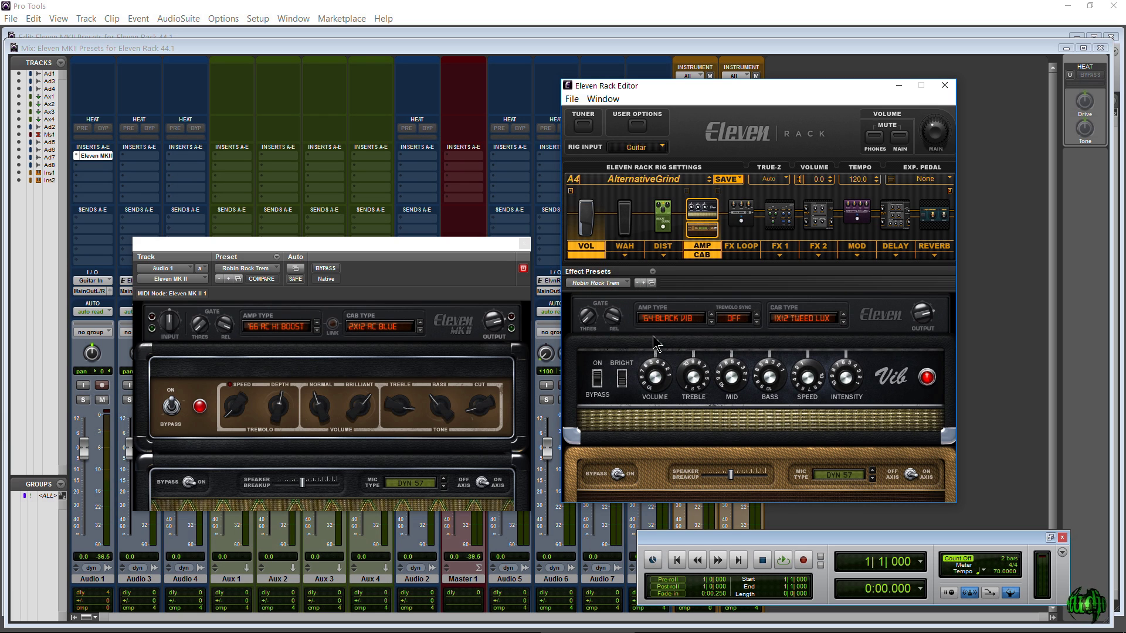
pyautogui.click(667, 320)
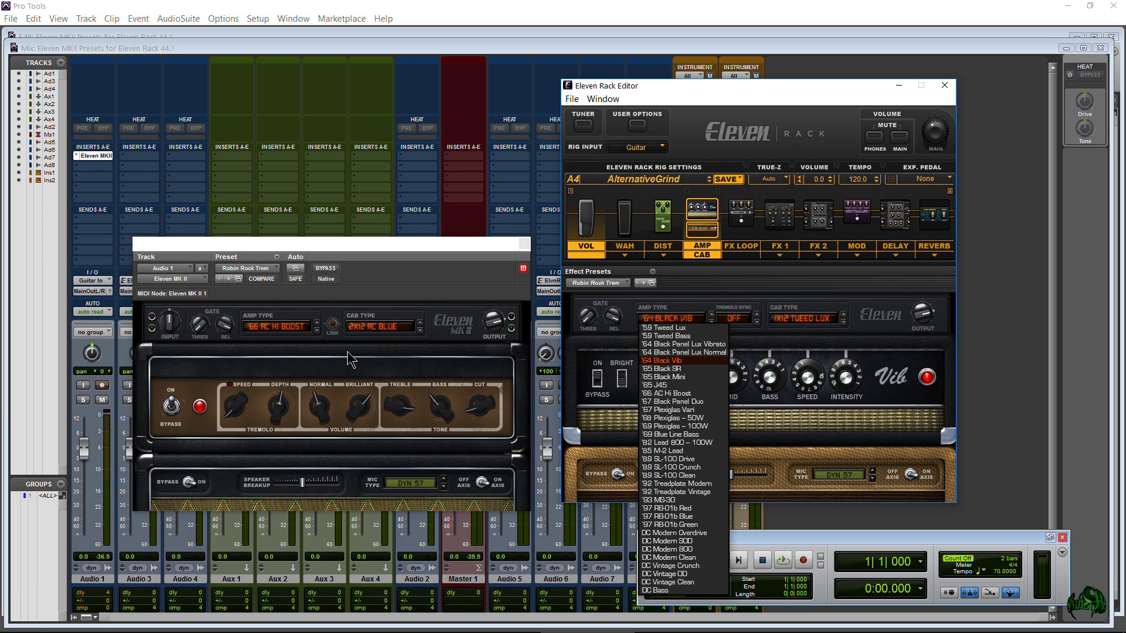
pyautogui.click(687, 393)
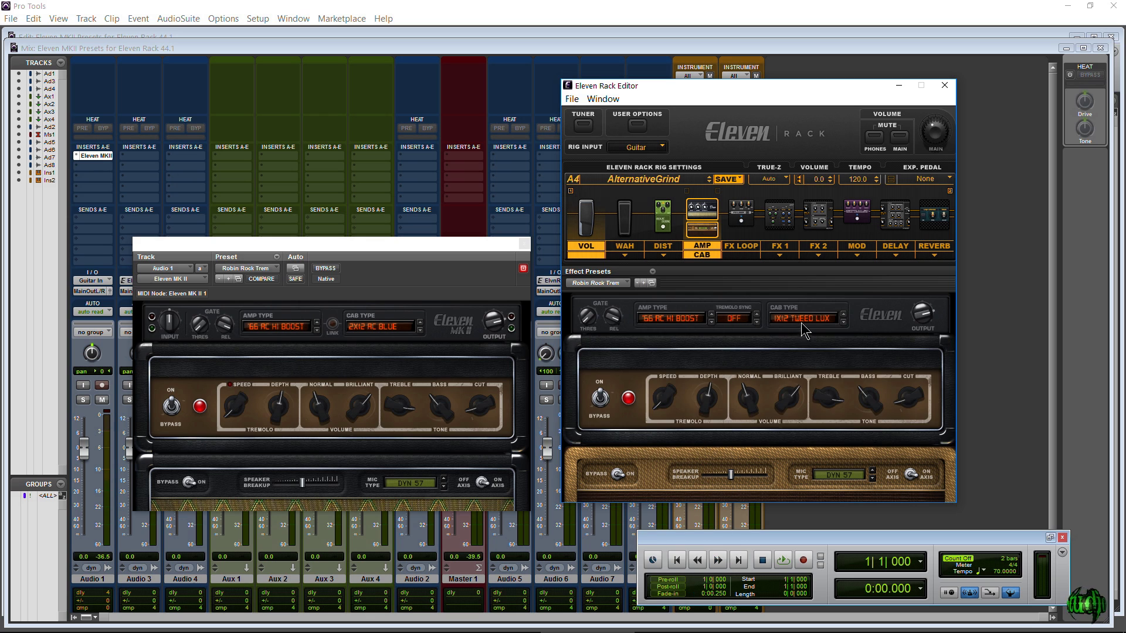
pyautogui.click(804, 320)
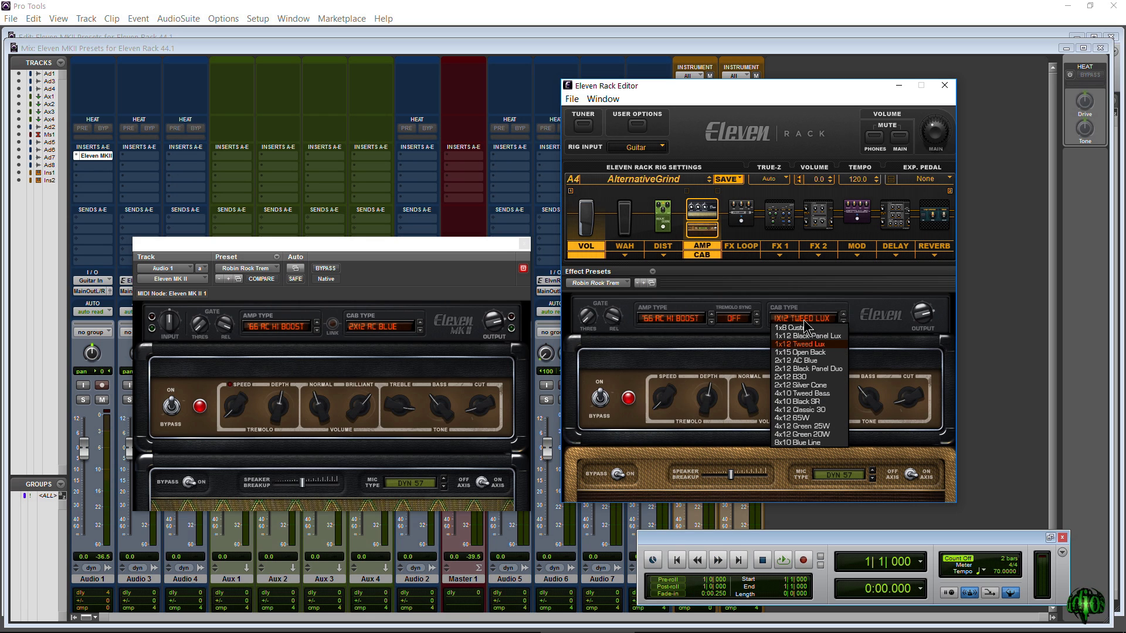
pyautogui.click(826, 361)
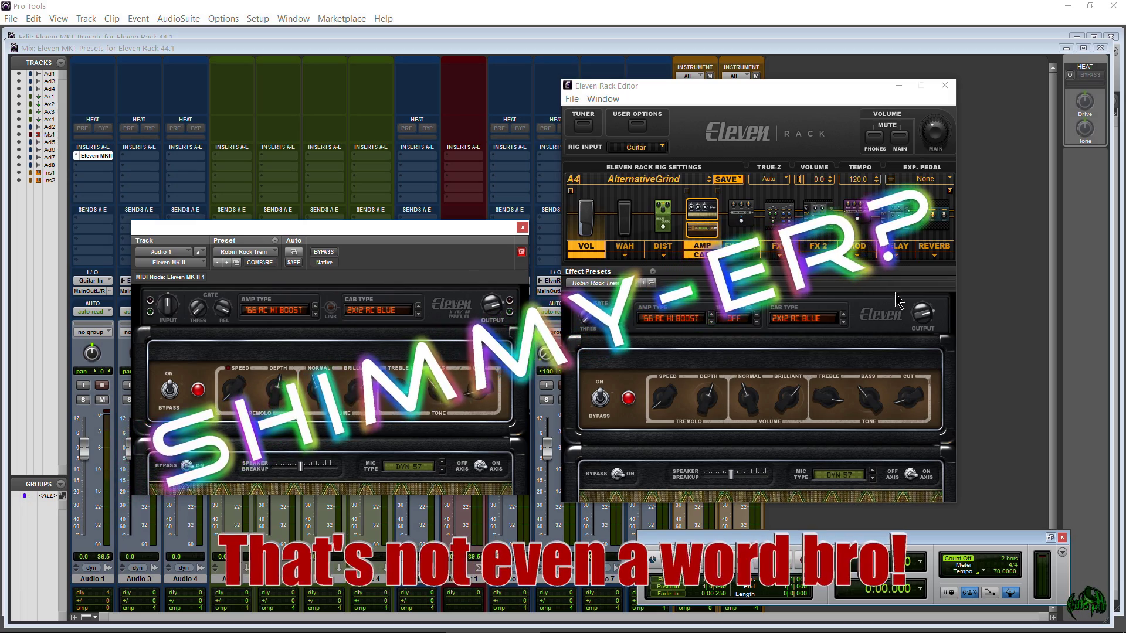
pyautogui.click(752, 89)
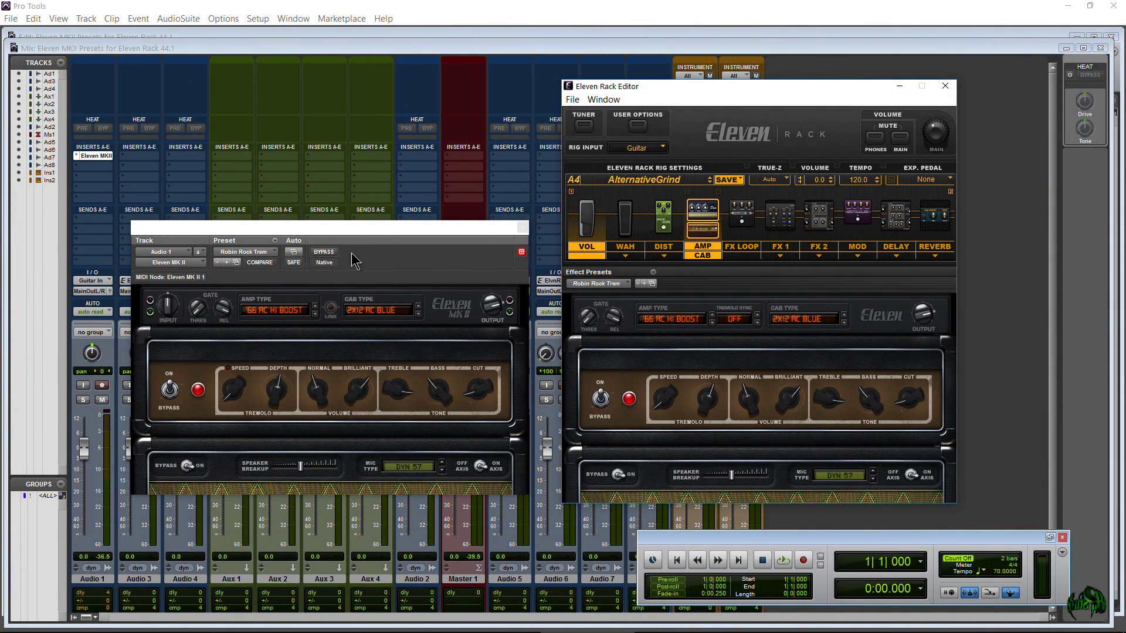
# Browse the Eleven MK II plug-in's preset library, including its Clean and Crunch categories, without loading another preset.
pyautogui.click(258, 251)
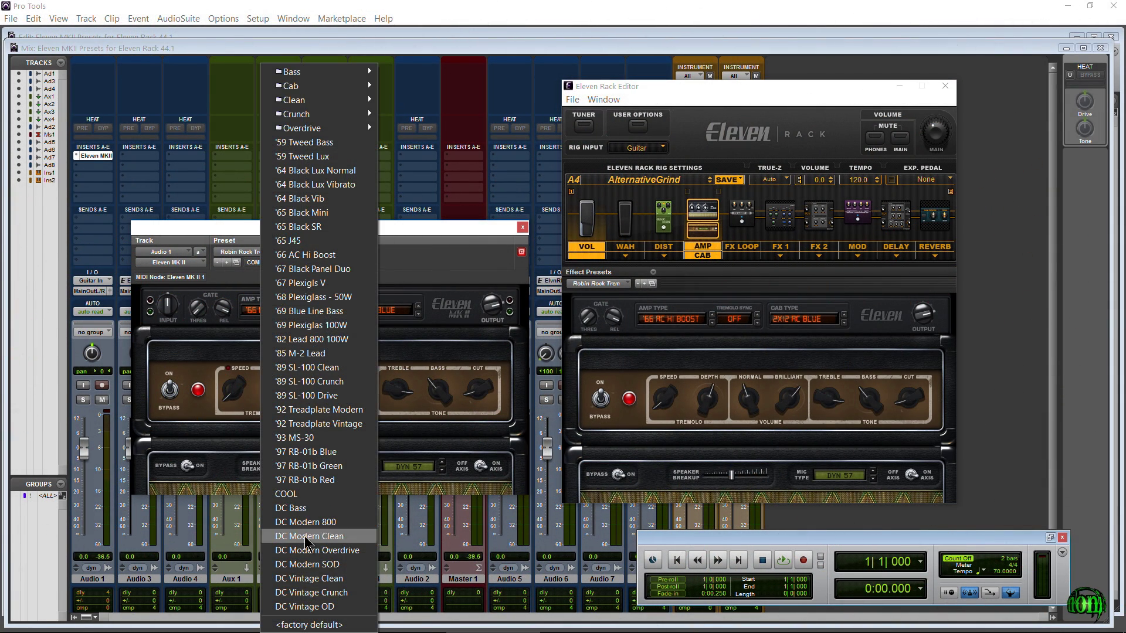
pyautogui.moveTo(335, 115)
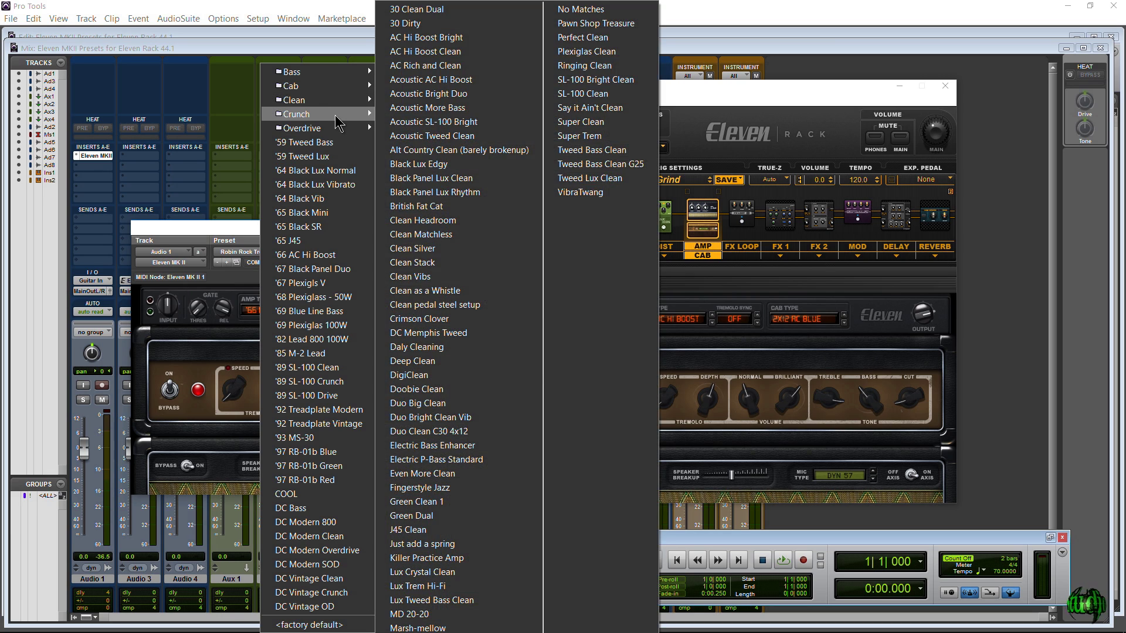
pyautogui.click(217, 215)
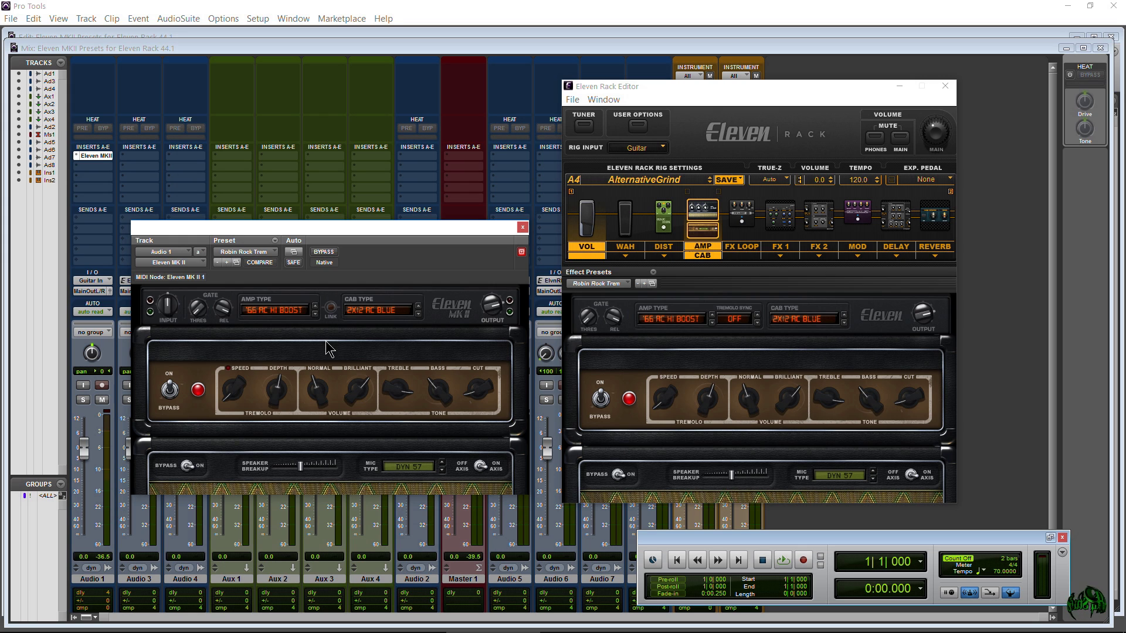
# Check the Eleven Rack amp's effect preset list and its options for saving, copying and importing settings.
pyautogui.click(628, 284)
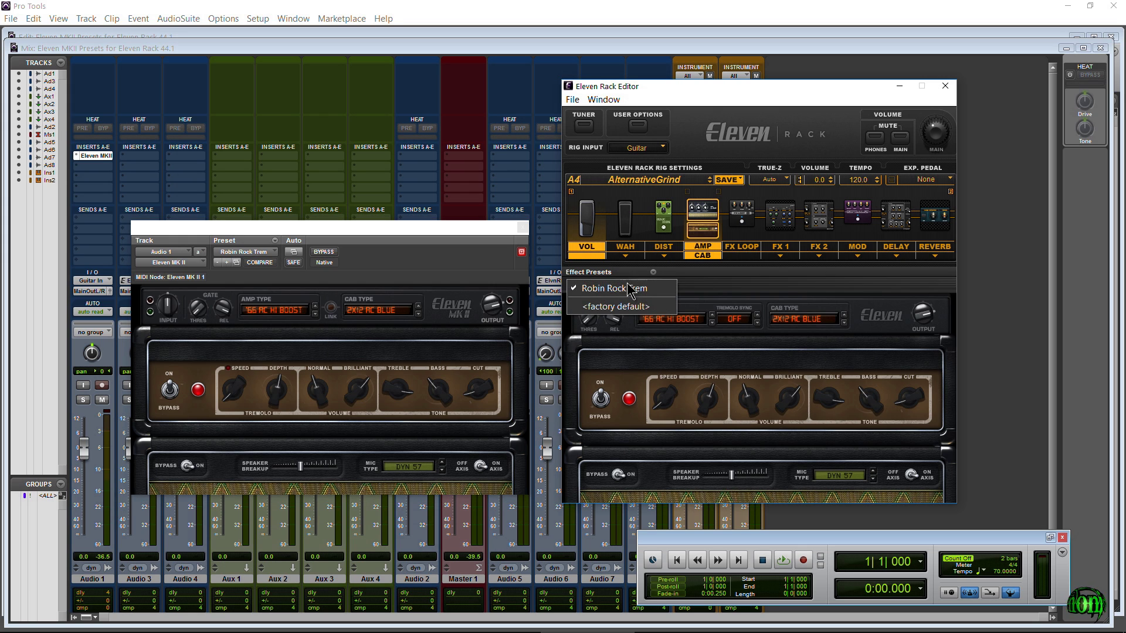
pyautogui.click(705, 288)
pyautogui.click(654, 273)
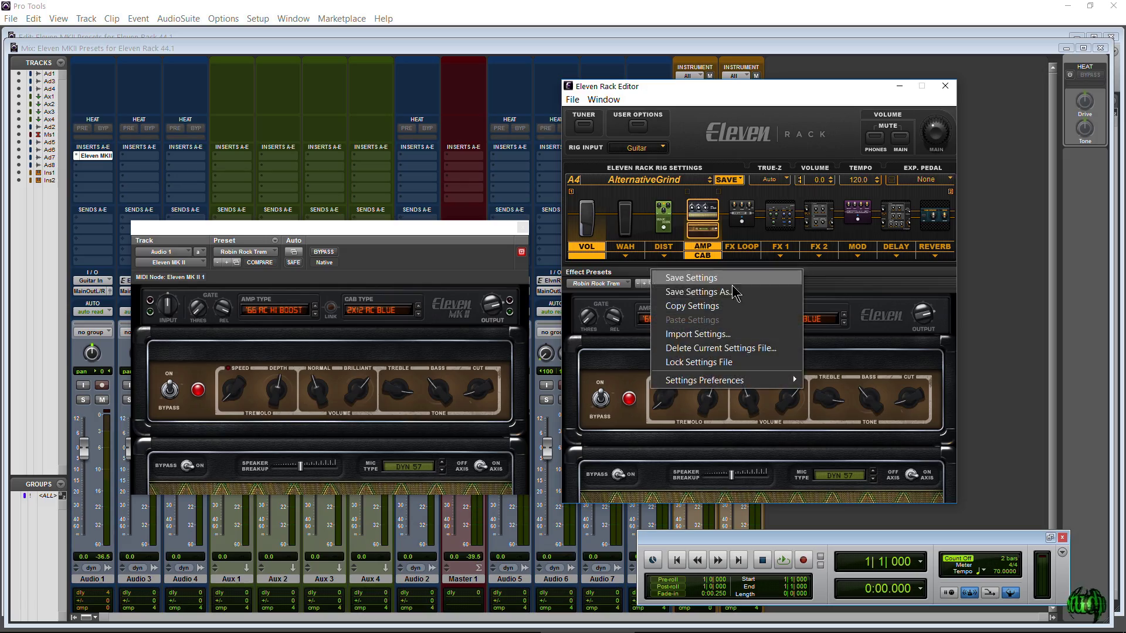
pyautogui.click(836, 278)
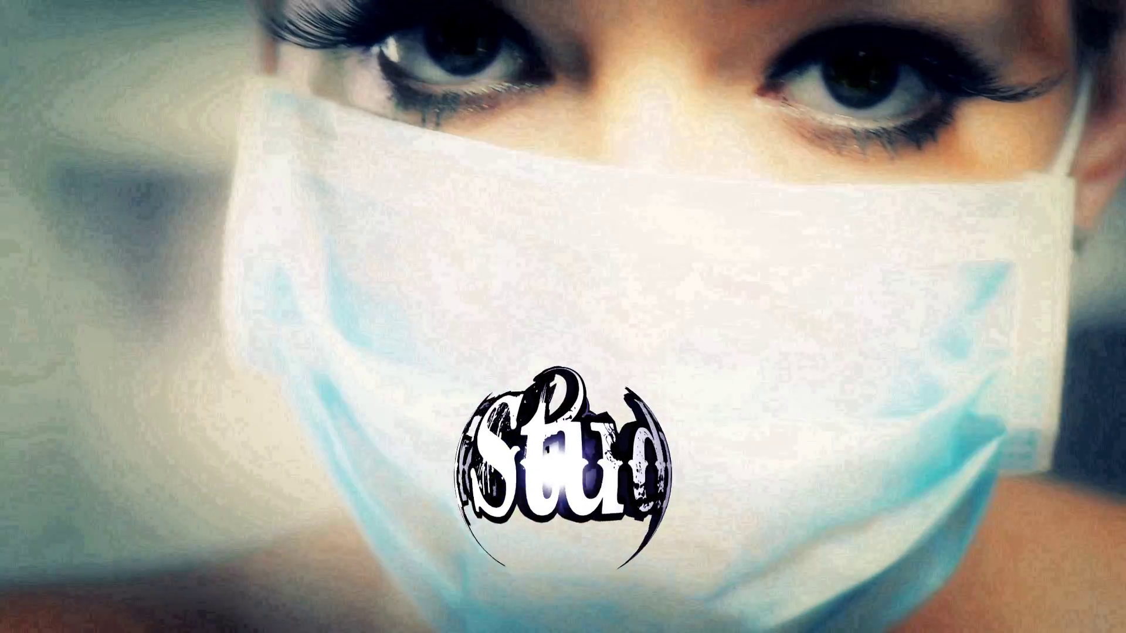